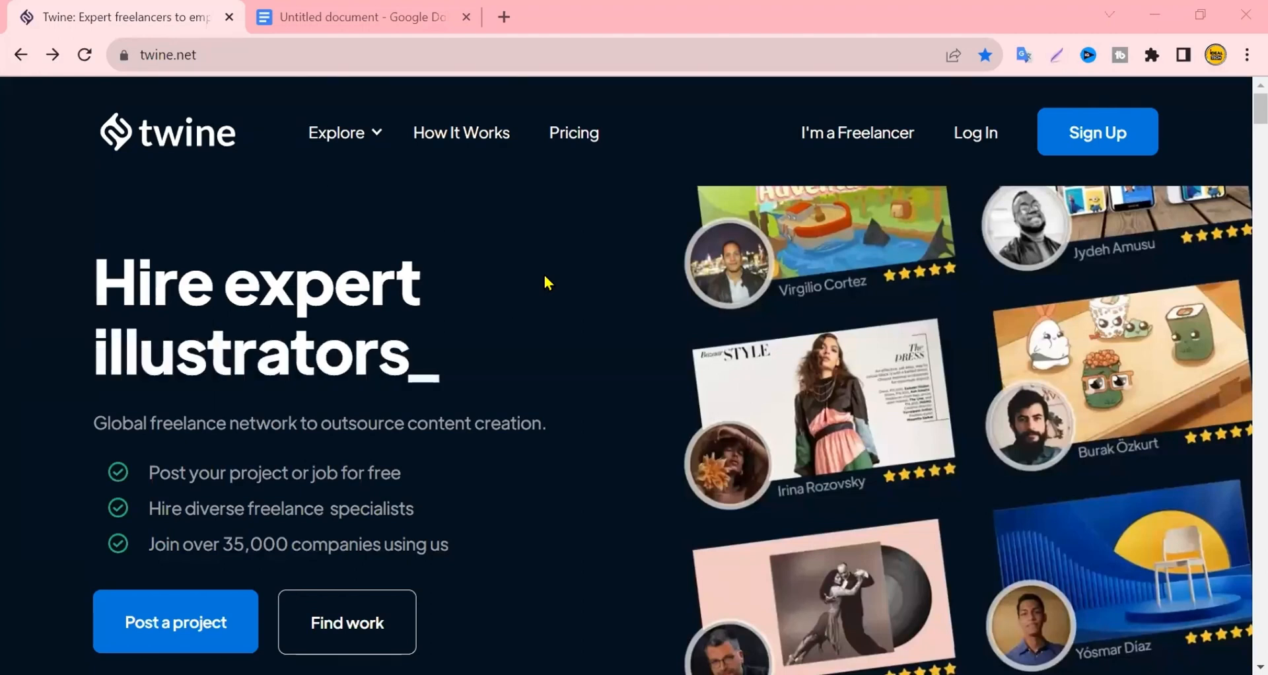
Step: Look through the Twine homepage, from the service categories and freelancer workflow to the customer stories and covered skills
scroll(616, 233, down, 15)
scroll(621, 257, down, 20)
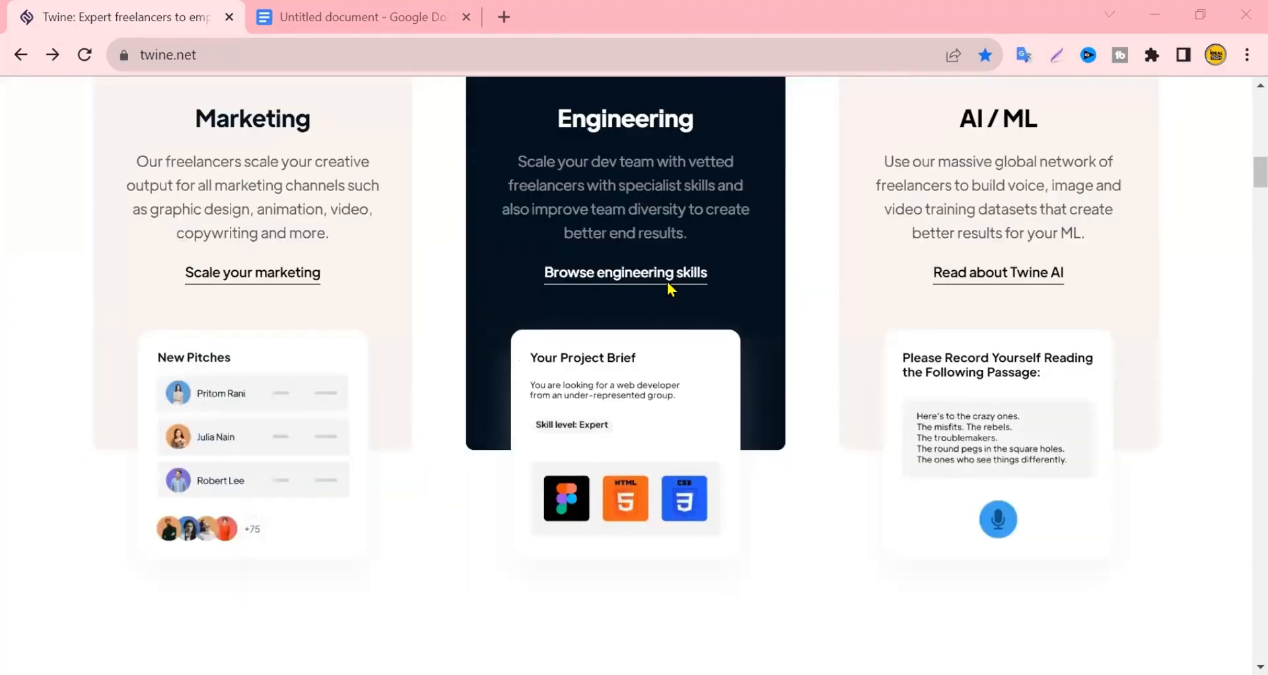
scroll(713, 218, down, 20)
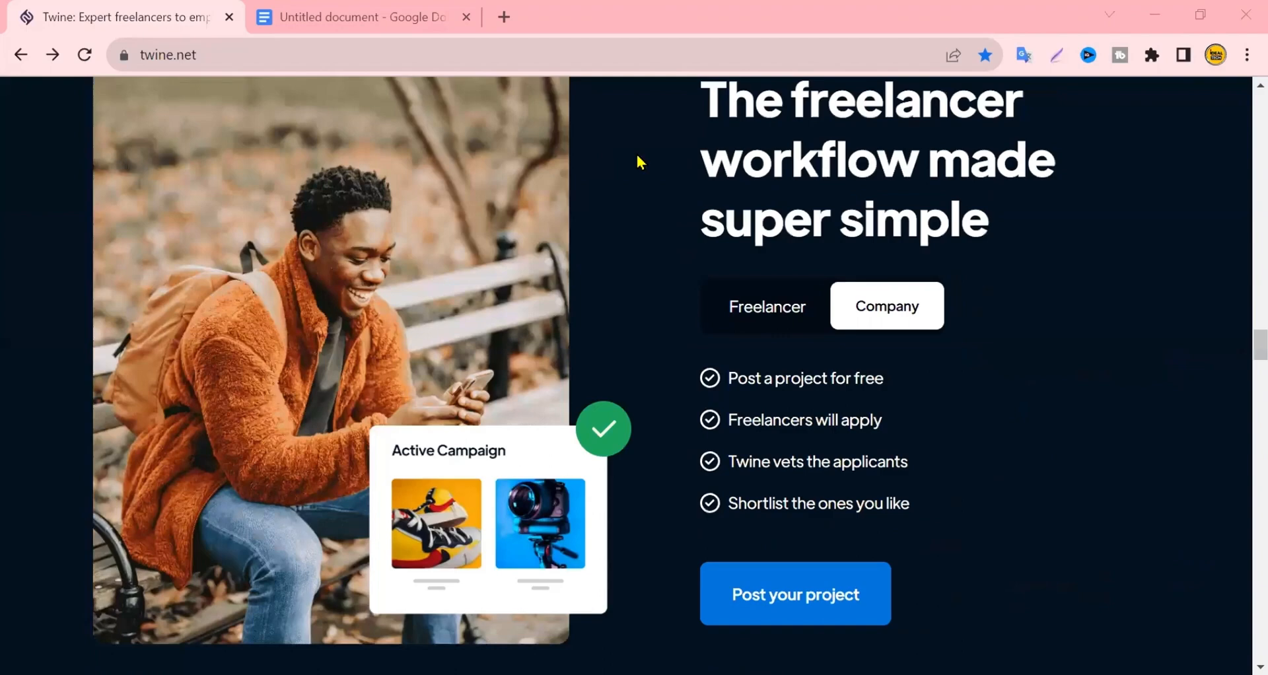
scroll(639, 161, down, 10)
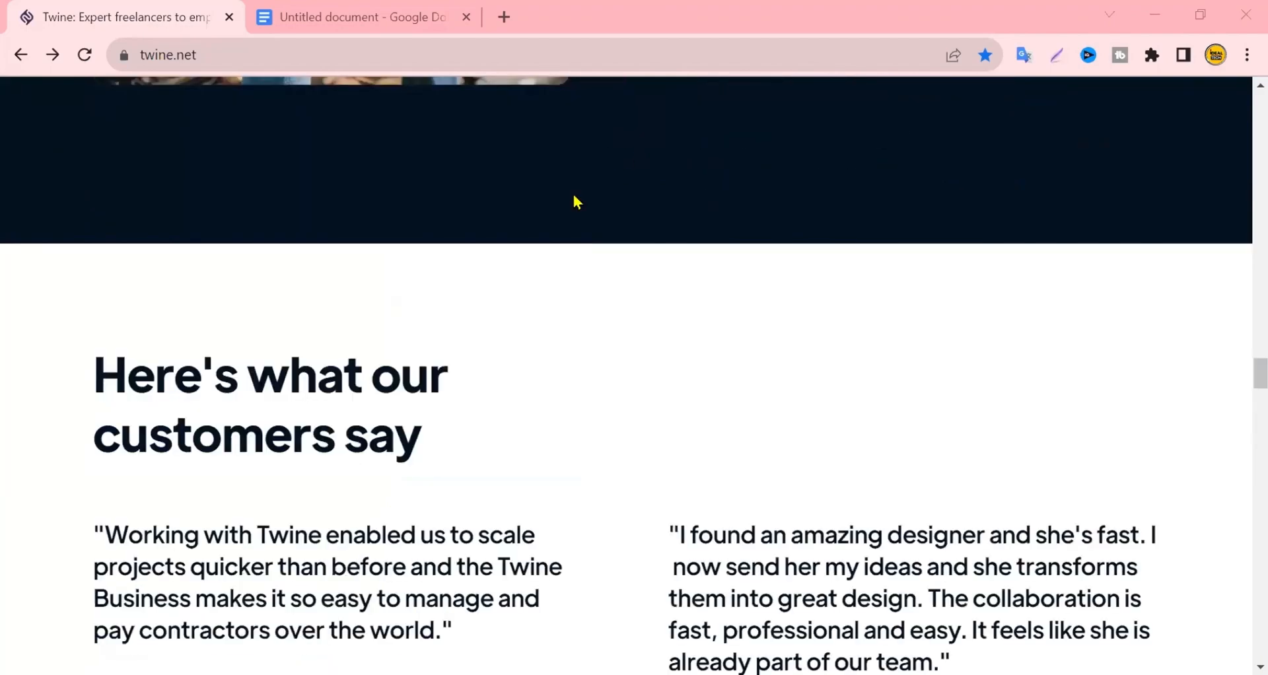
scroll(701, 175, up, 1)
scroll(701, 175, down, 8)
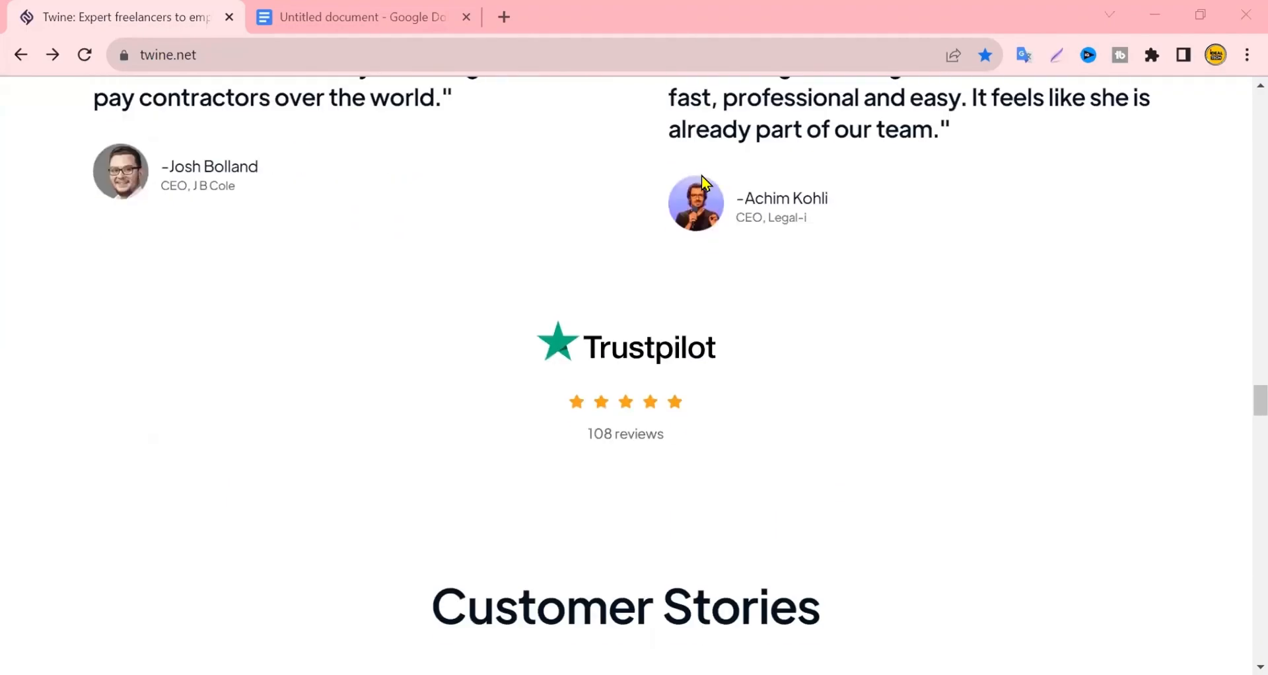
scroll(701, 176, down, 12)
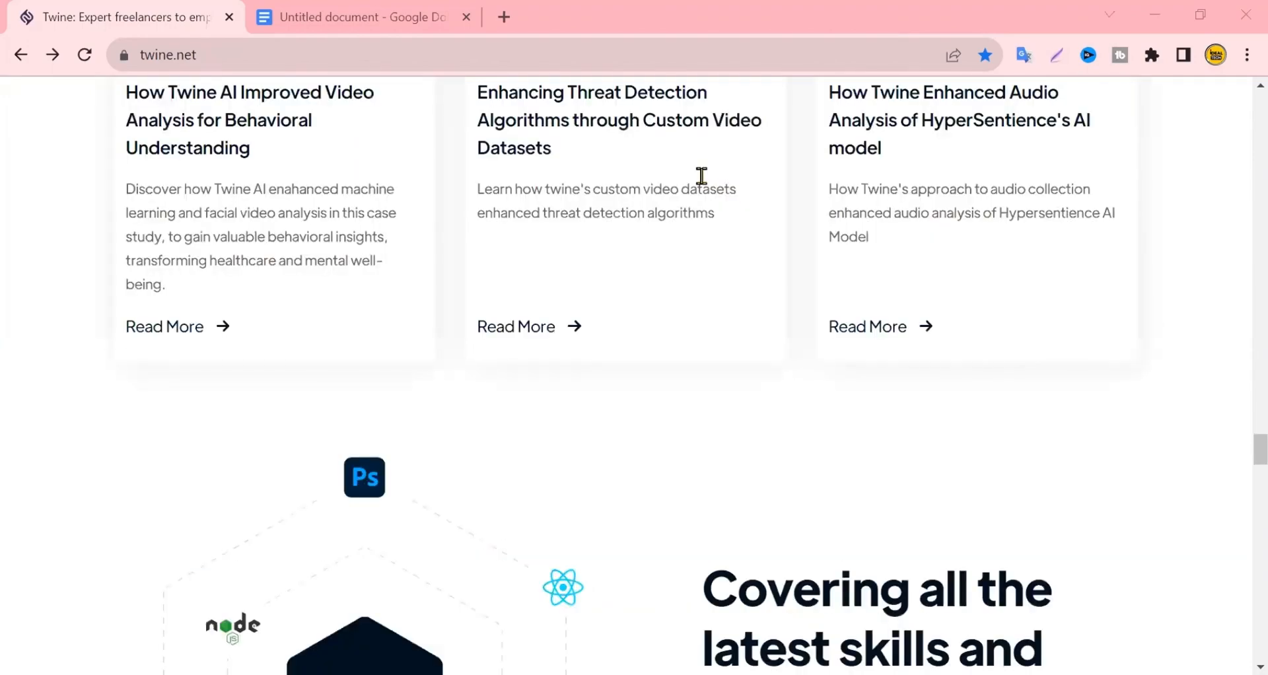
scroll(701, 176, down, 15)
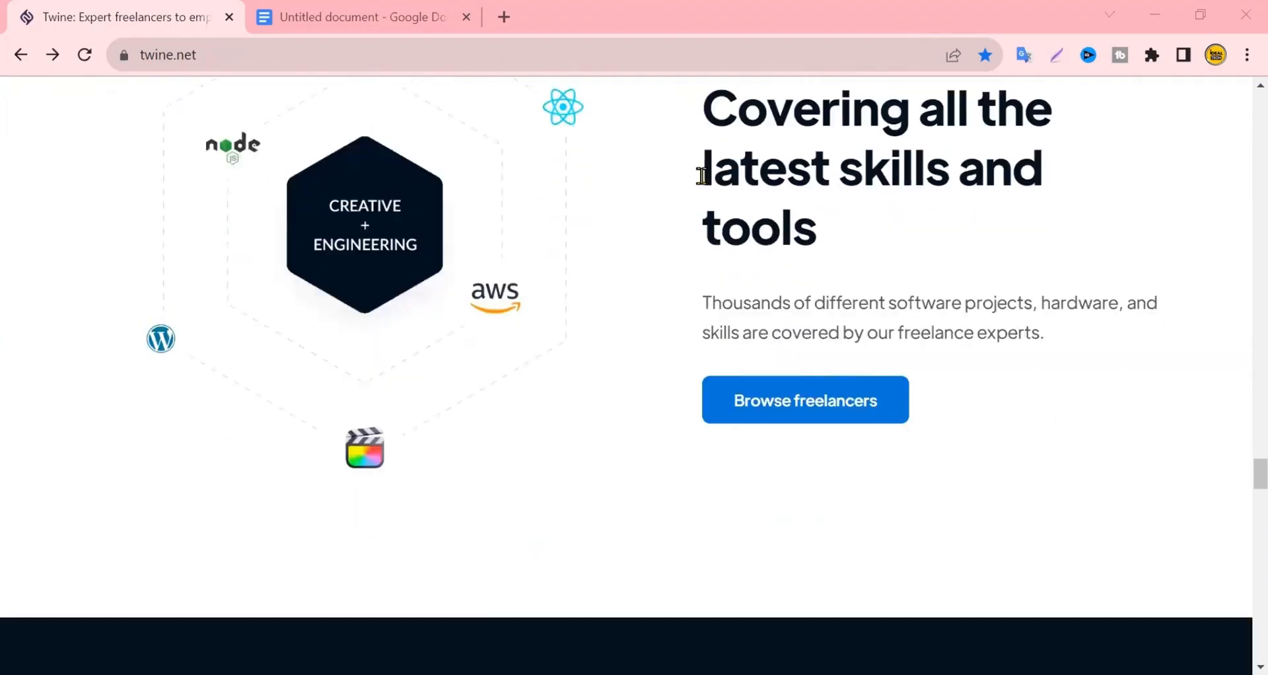
scroll(588, 229, down, 2)
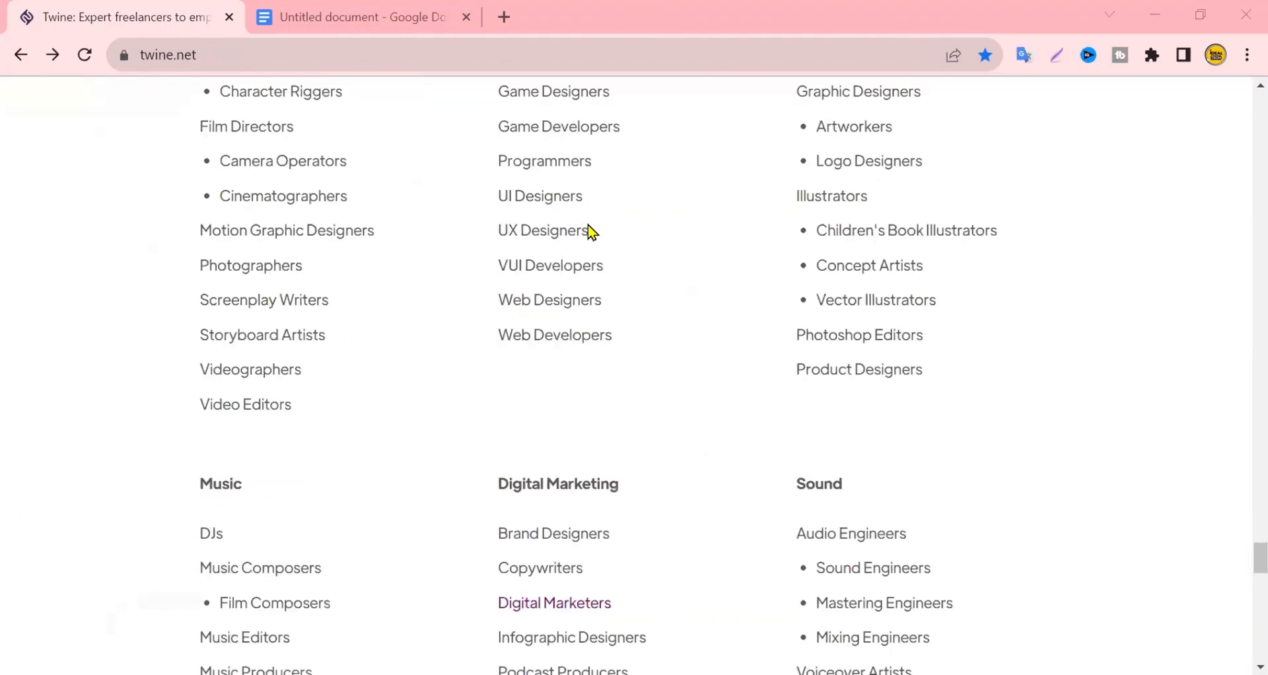
Step: Examine the listed freelance job categories, from Video & Animation and App & Web Development to Music, Digital Marketing and Sound
scroll(423, 225, up, 5)
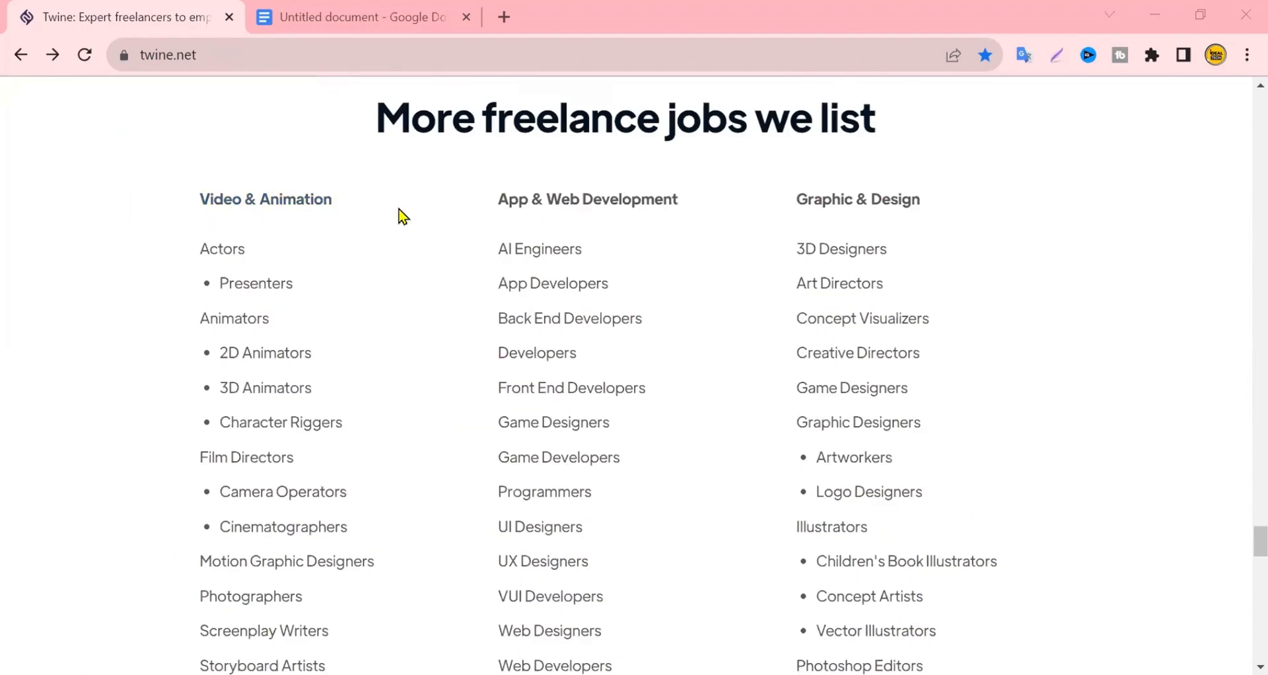
scroll(239, 312, down, 1)
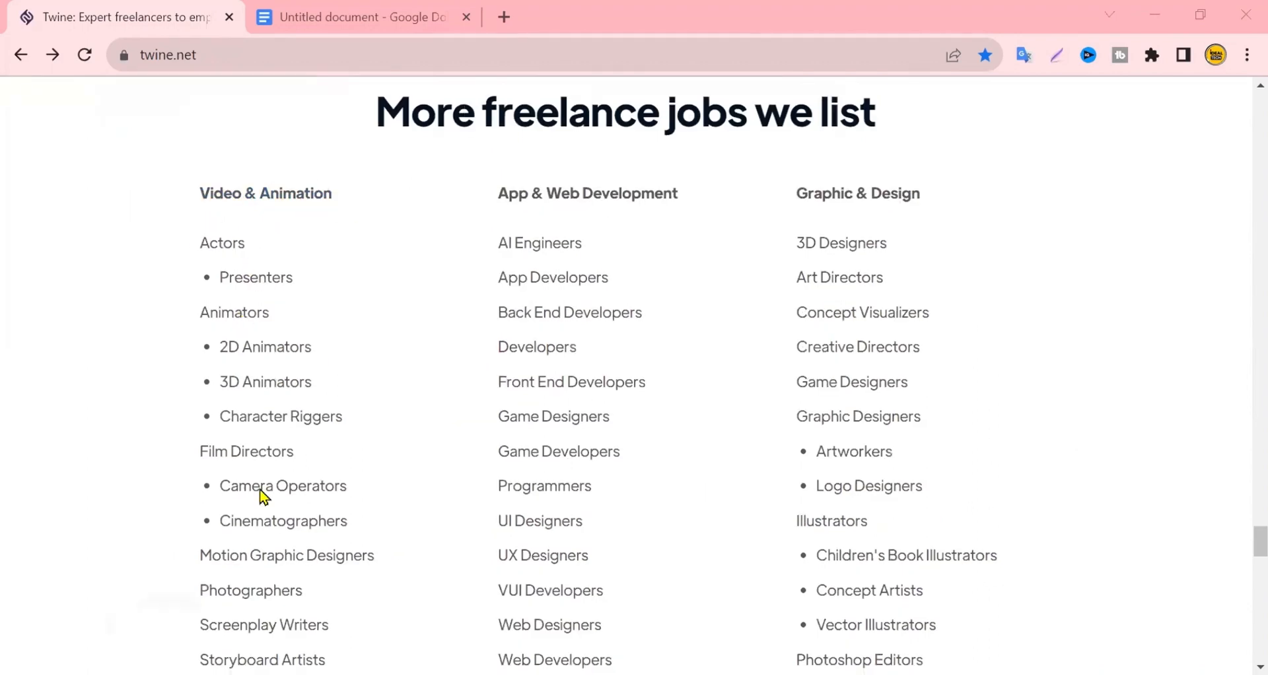
scroll(447, 218, down, 1)
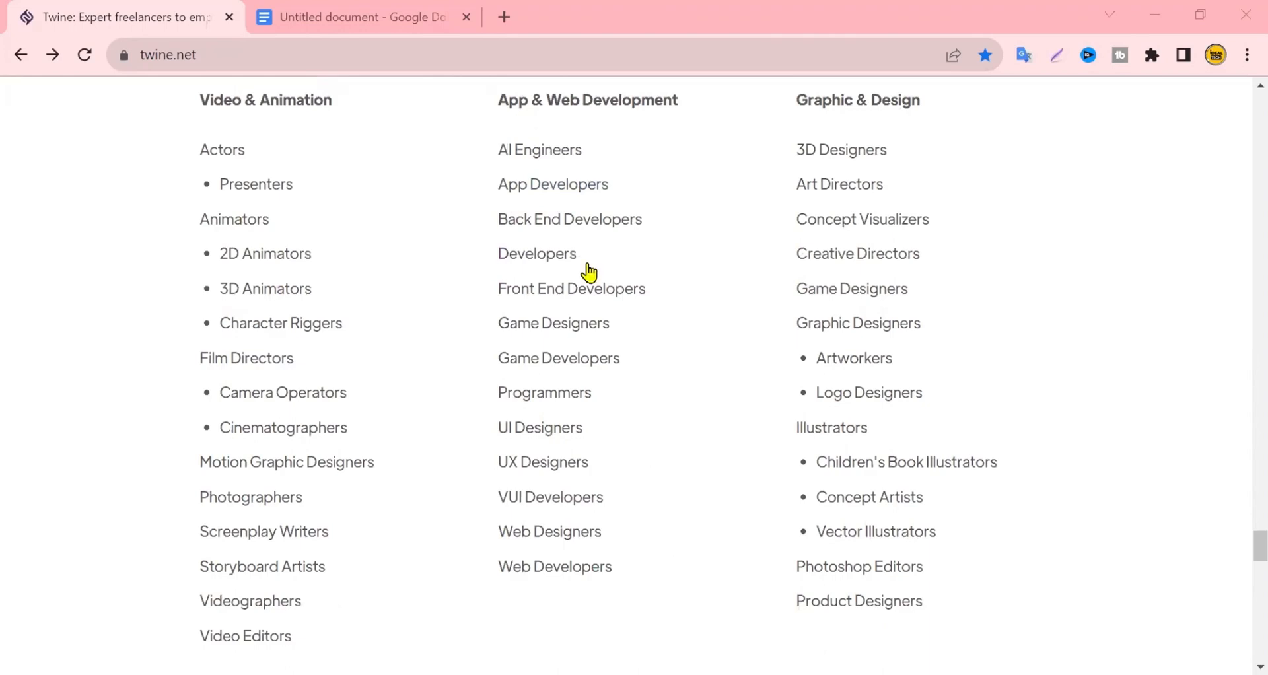
scroll(607, 376, down, 3)
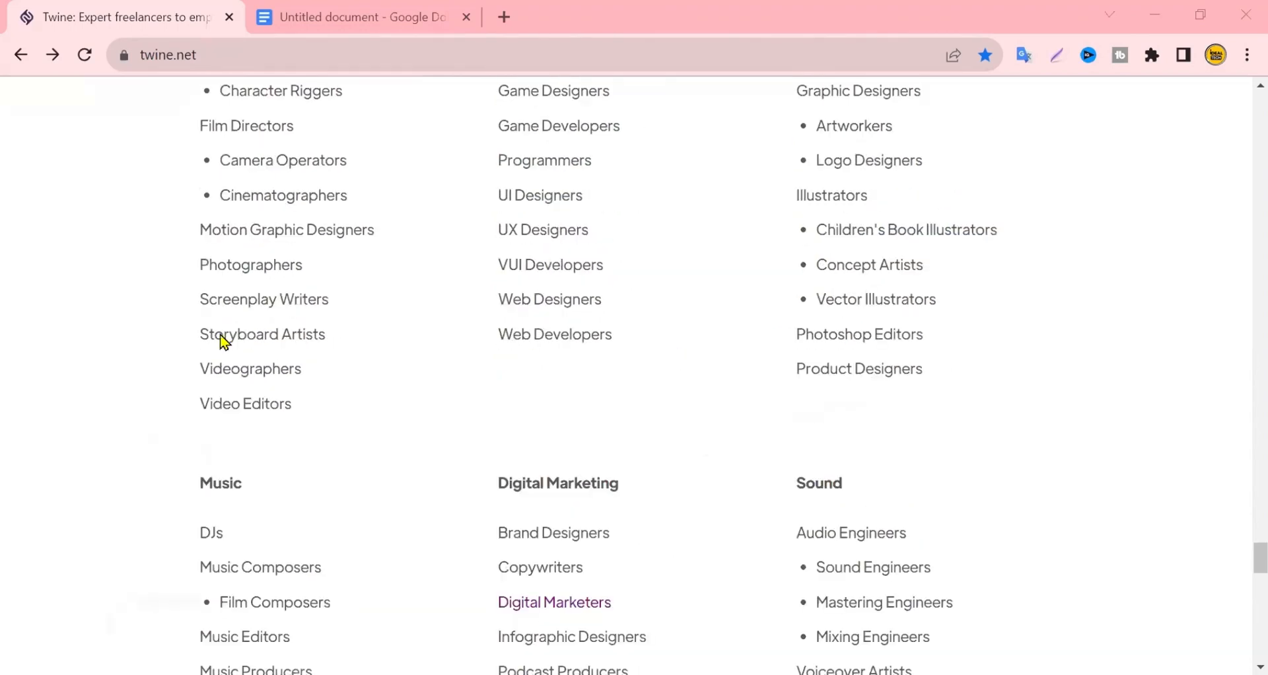
scroll(225, 342, down, 2)
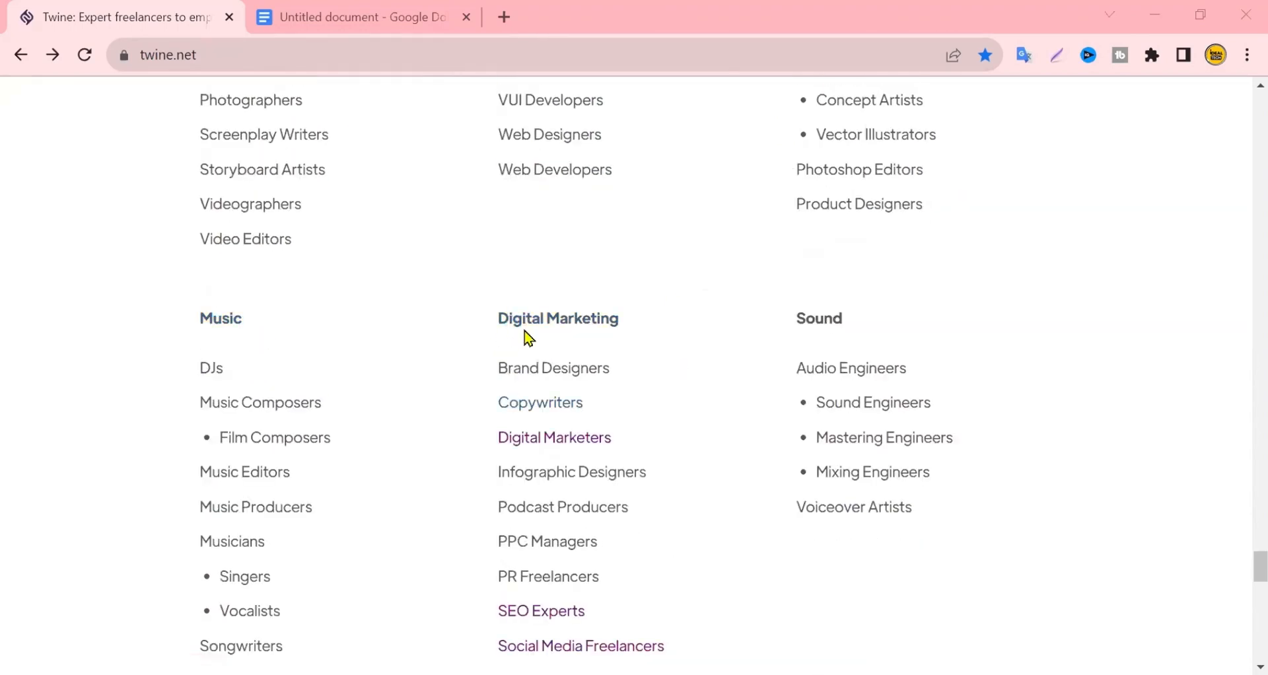
scroll(621, 271, down, 3)
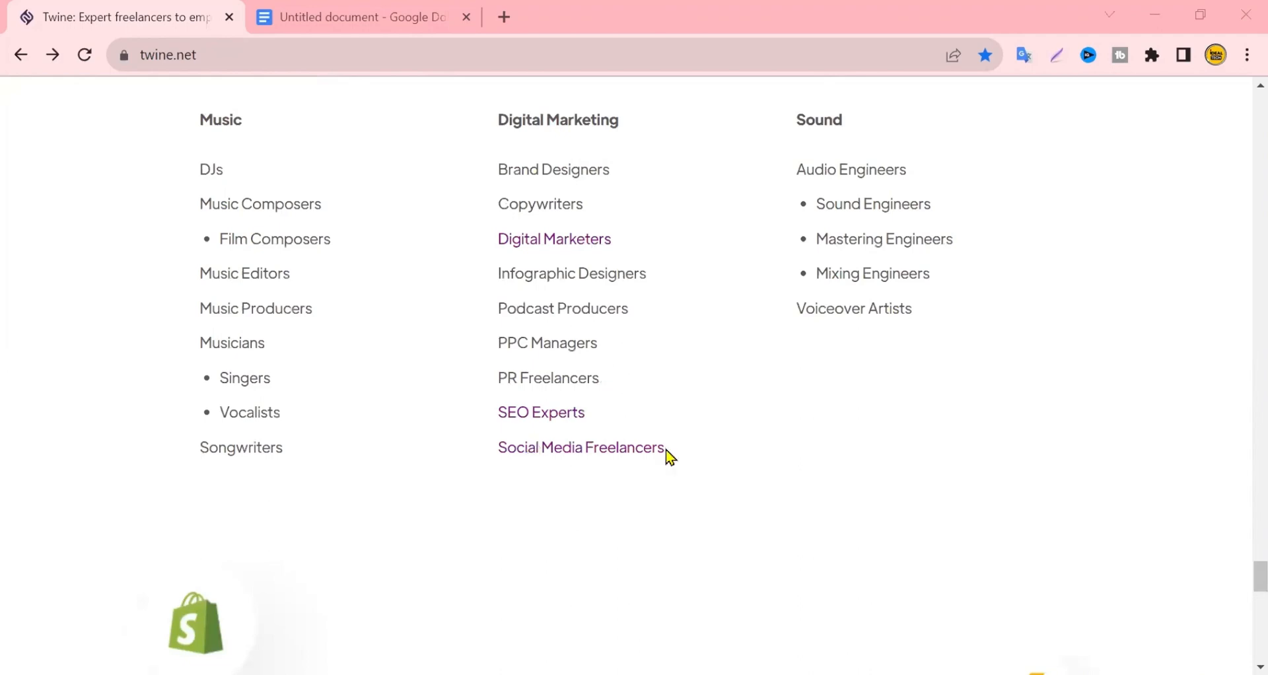
scroll(711, 409, up, 8)
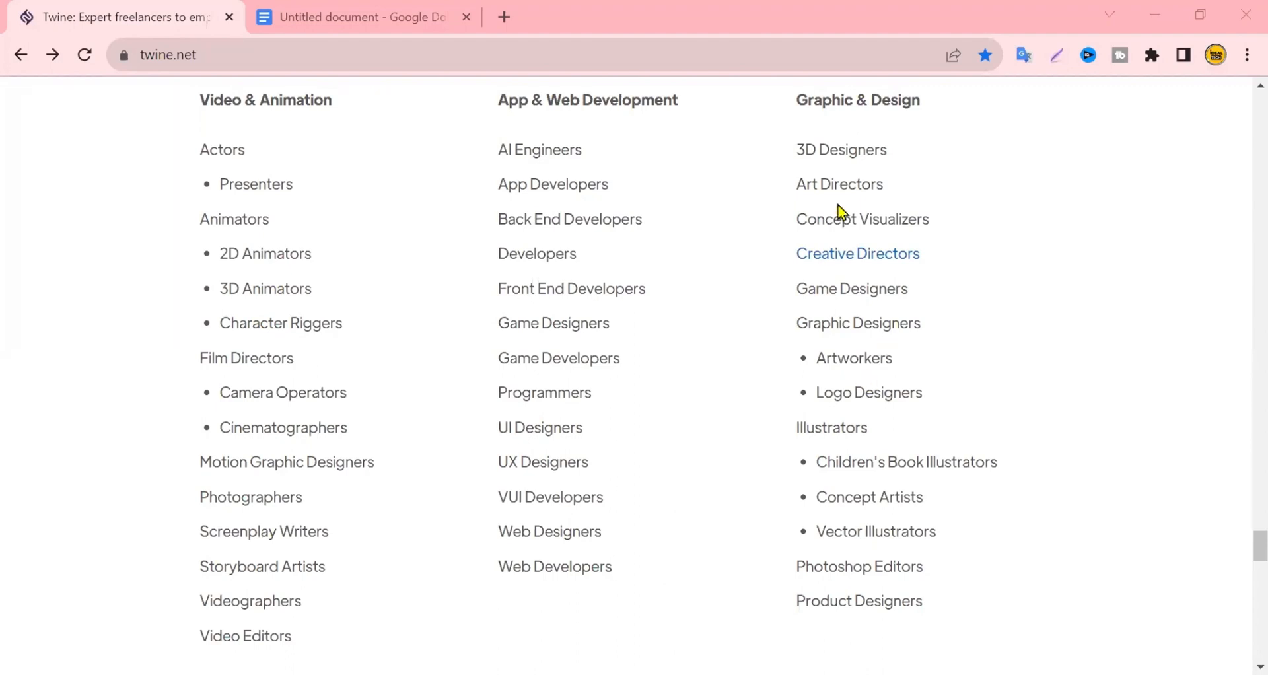
scroll(557, 403, down, 5)
scroll(606, 290, down, 1)
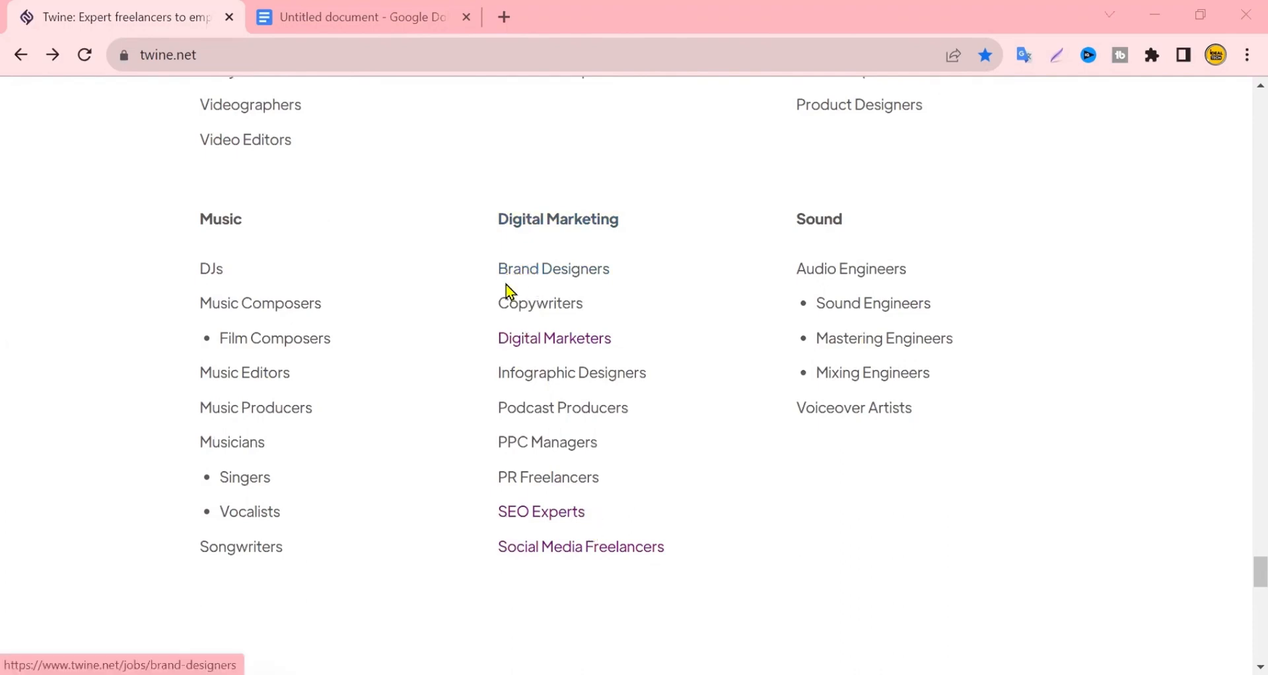
Step: Open the Twine account sign-up form from the homepage header
click(523, 300)
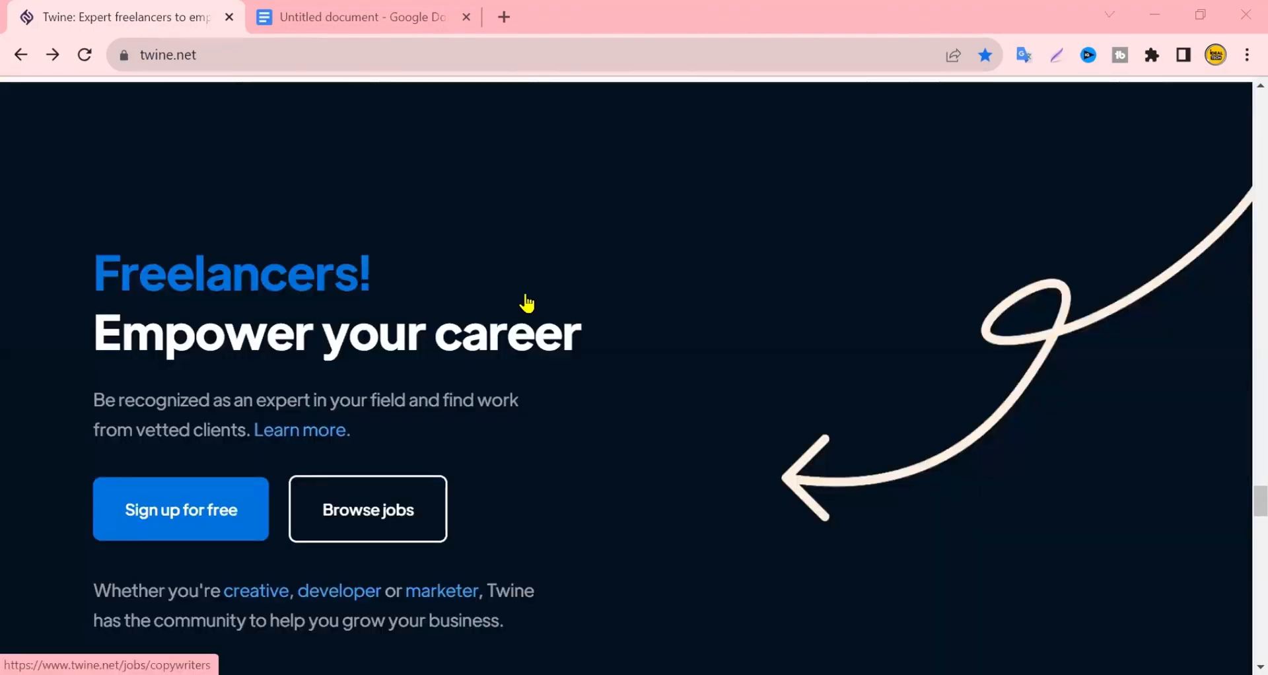
scroll(524, 301, down, 10)
scroll(524, 302, down, 5)
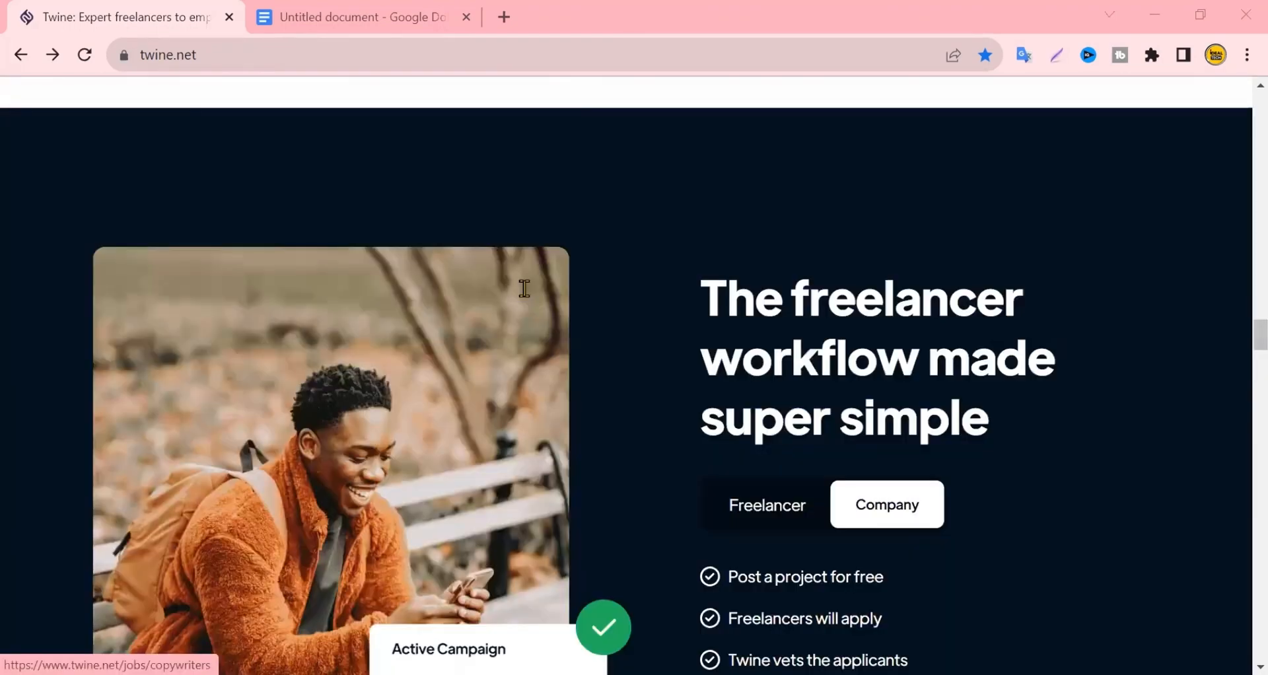
scroll(528, 297, down, 10)
scroll(532, 294, up, 10)
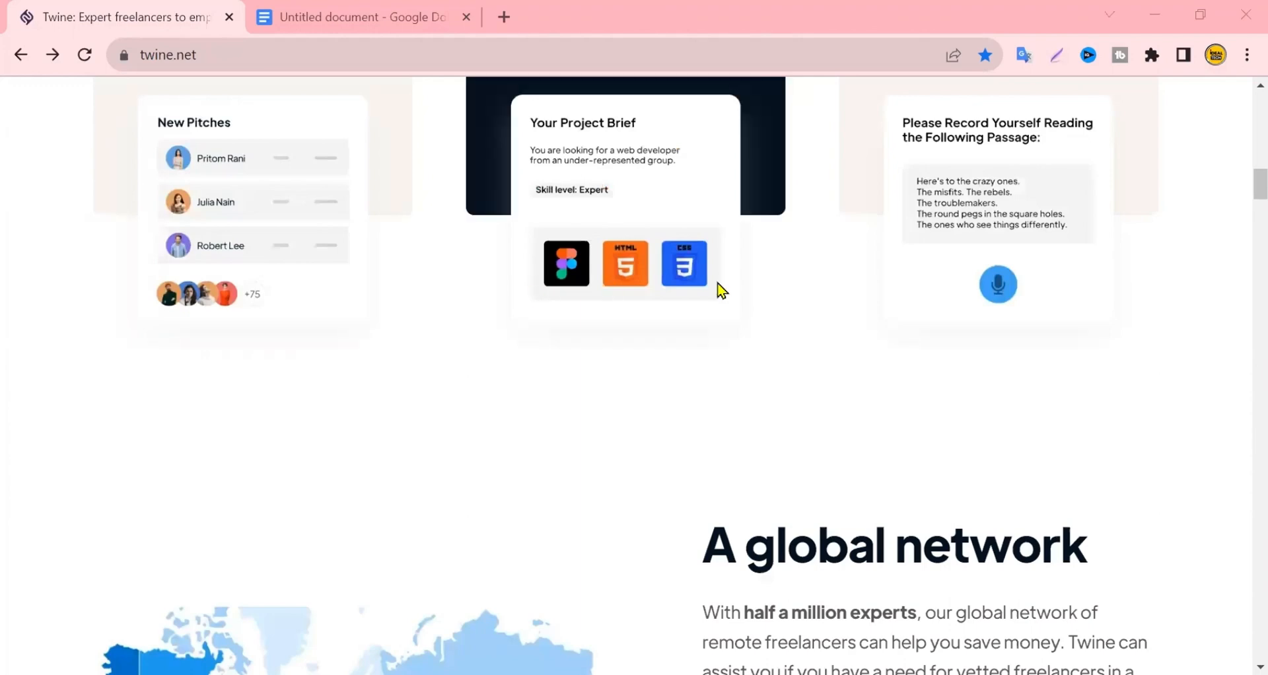
scroll(727, 271, up, 7)
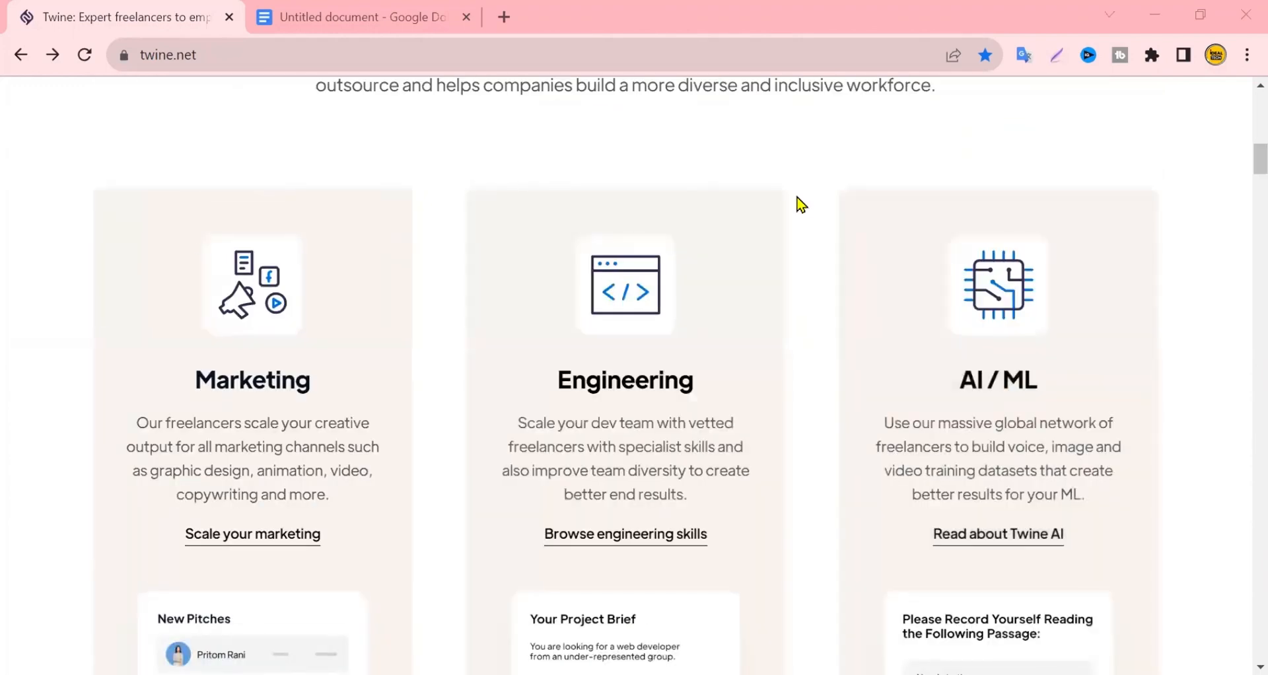
scroll(799, 202, up, 8)
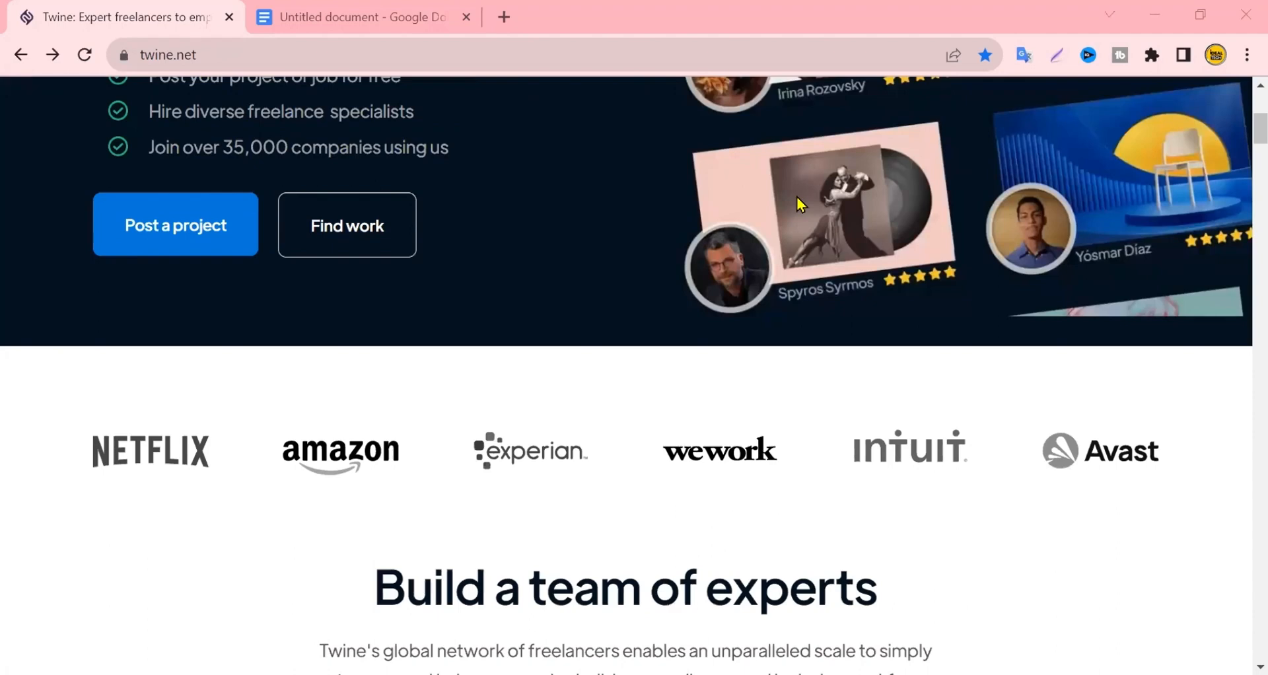
scroll(801, 203, up, 3)
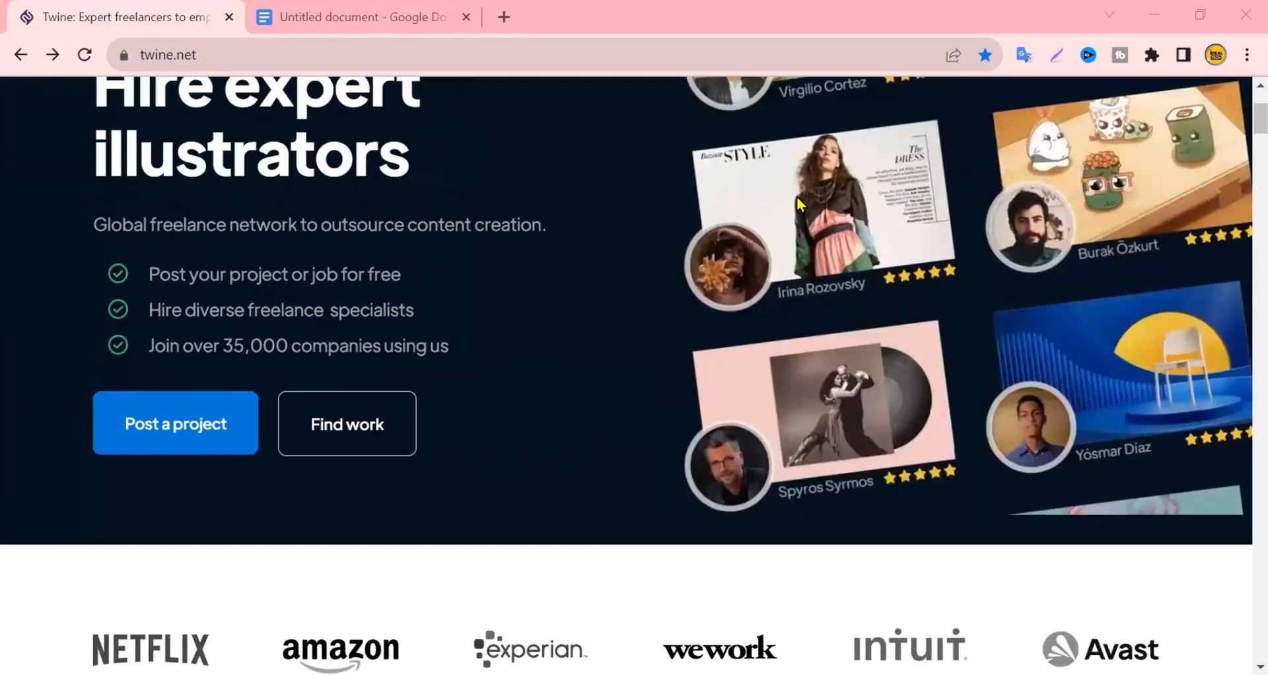
scroll(799, 204, up, 3)
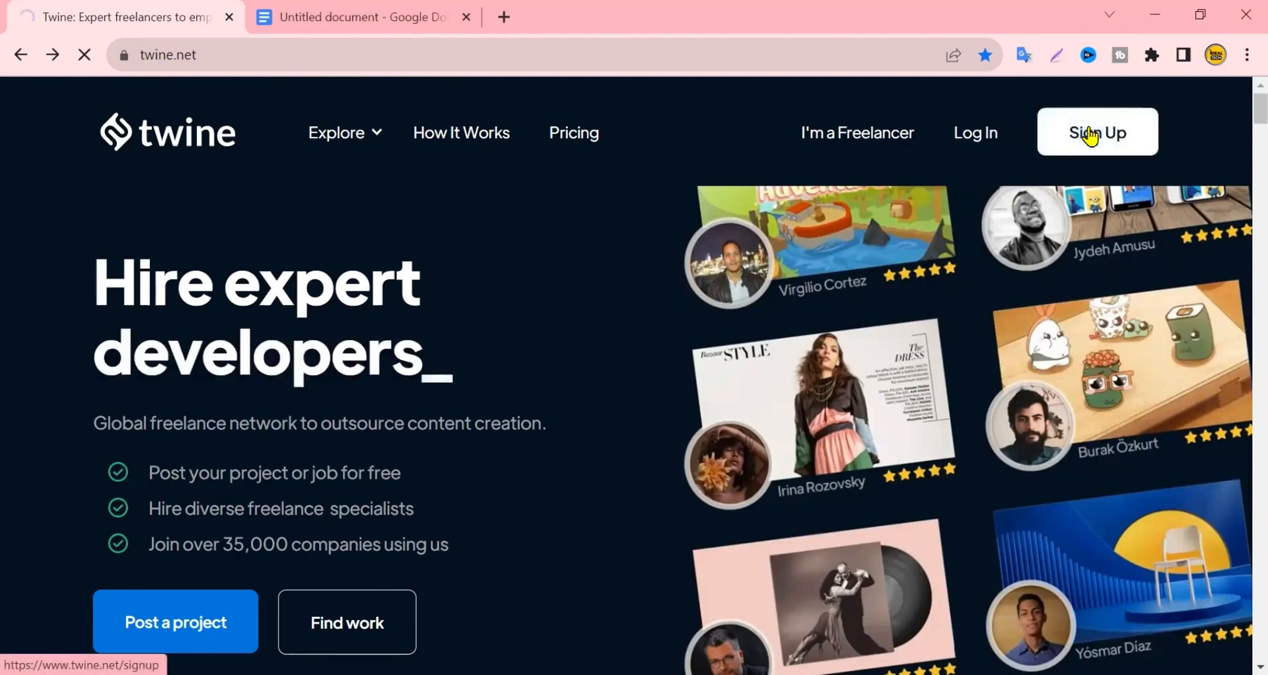
click(1092, 136)
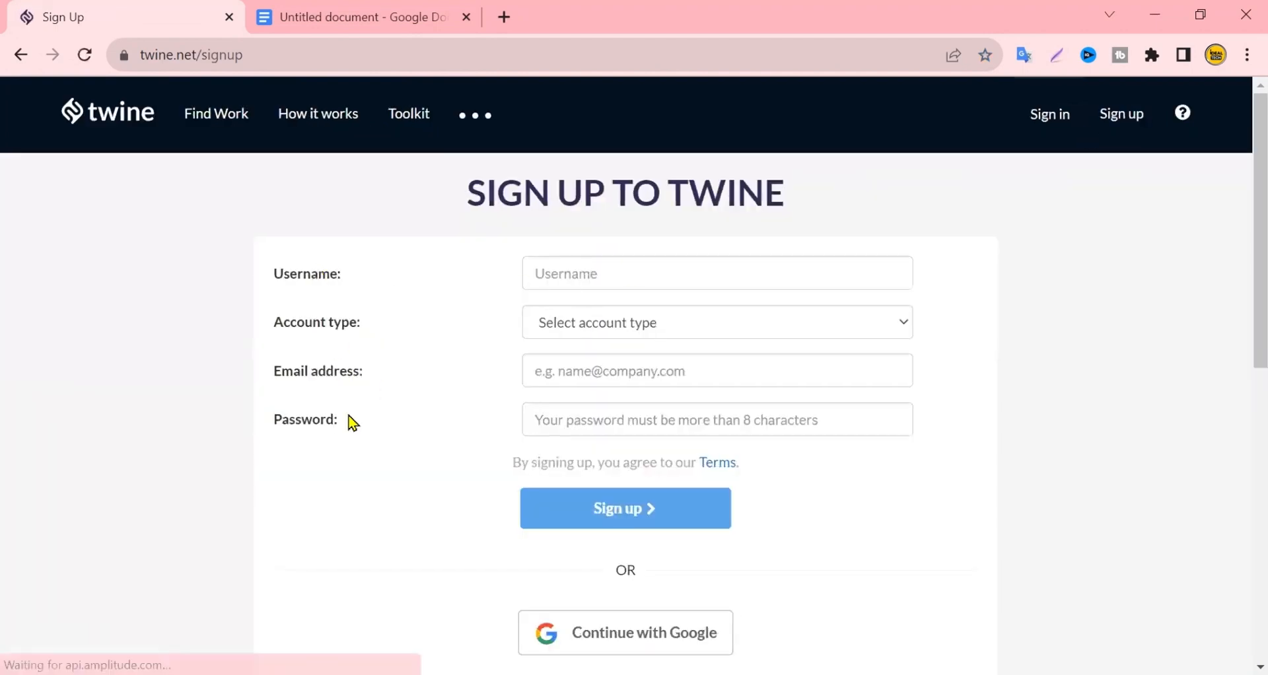
Step: Look up the account's e-mail address in Gmail, close the inbox and return to the Twine sign-up form
click(505, 17)
click(177, 90)
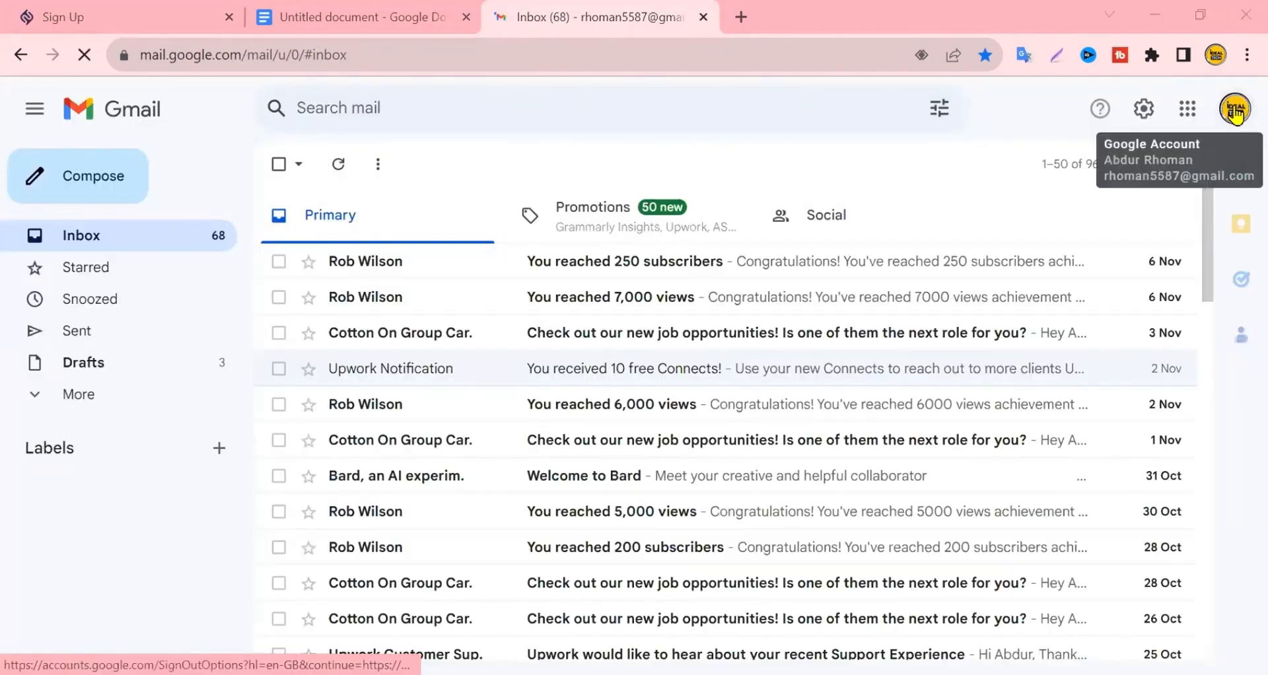
click(1192, 123)
triple_click(1092, 169)
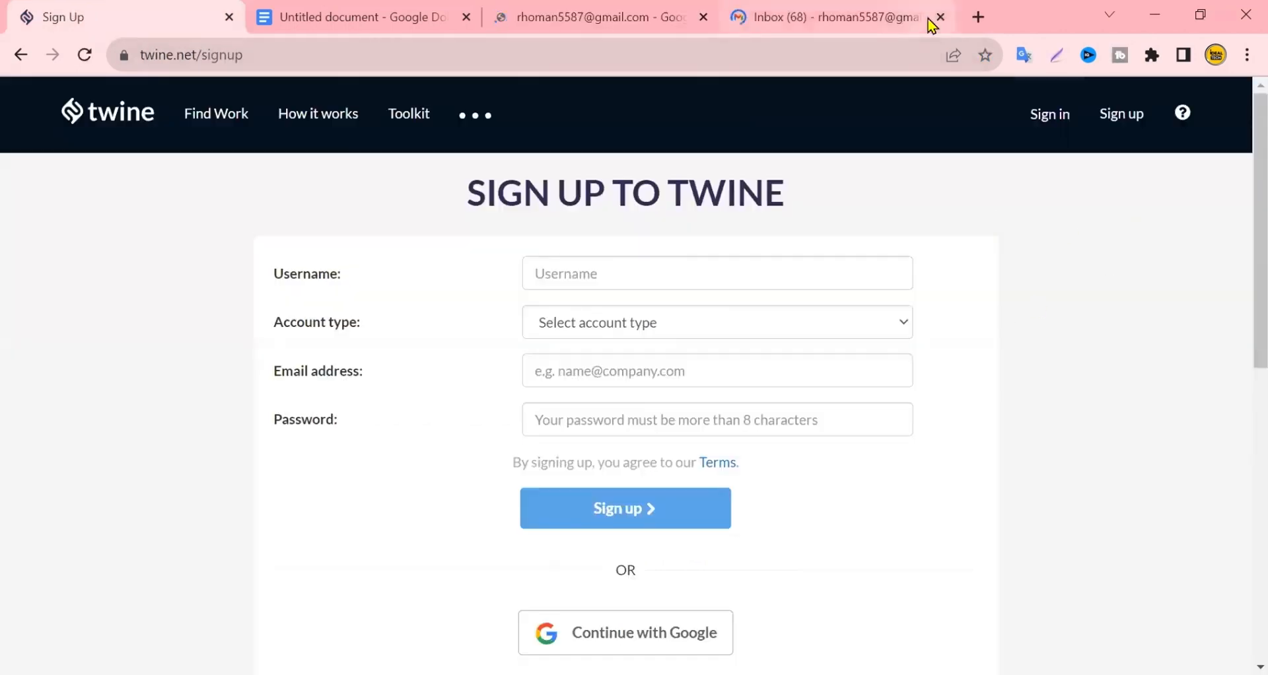
click(940, 17)
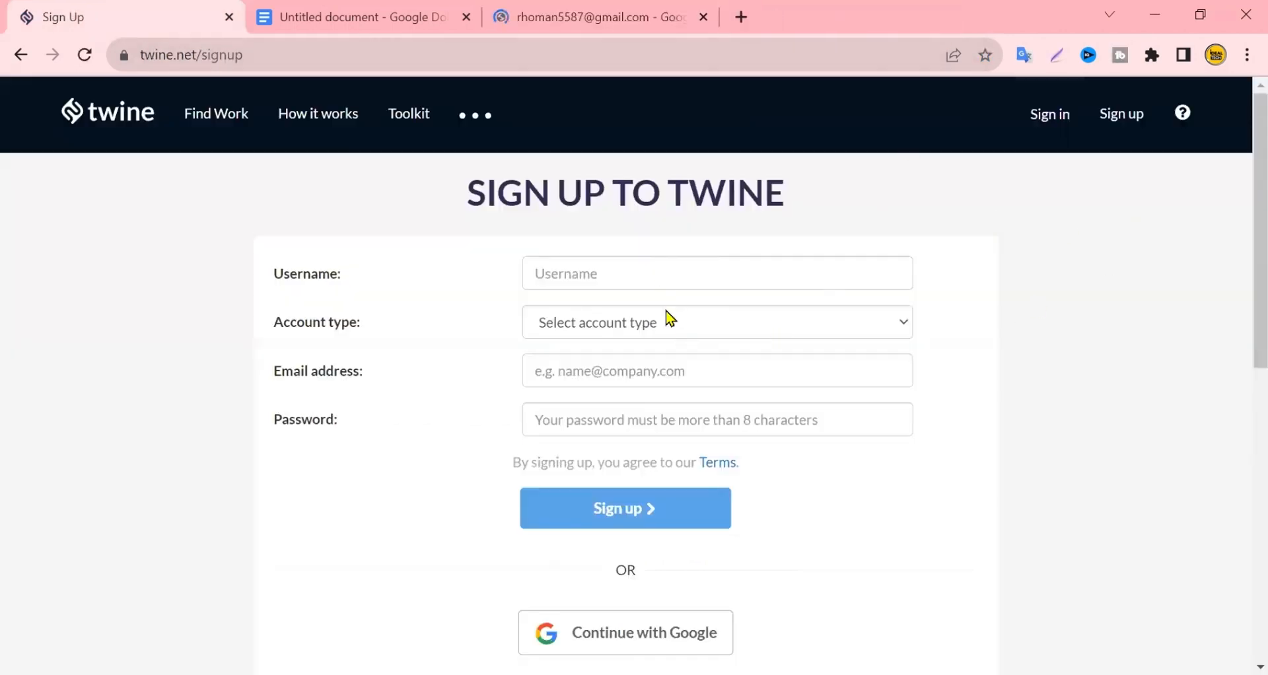
Step: Fill in the sign-up form's e-mail address and username, and set the account type to Work as a freelancer
click(668, 372)
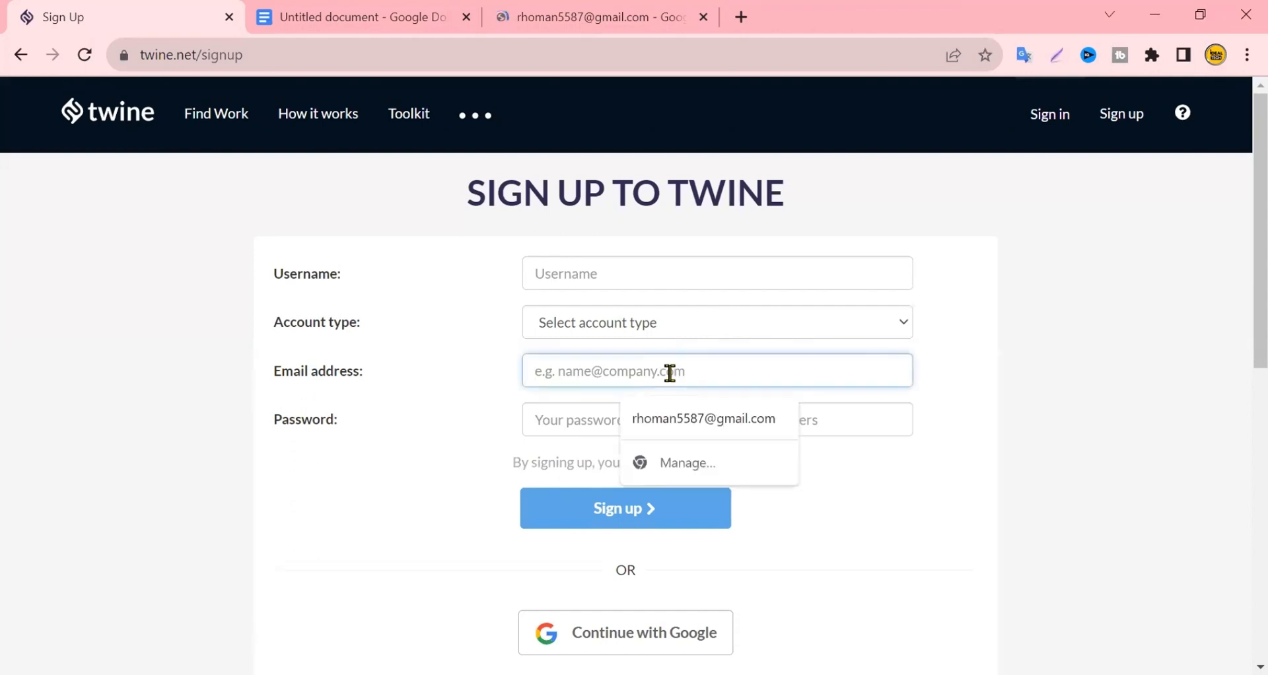
click(703, 417)
click(646, 284)
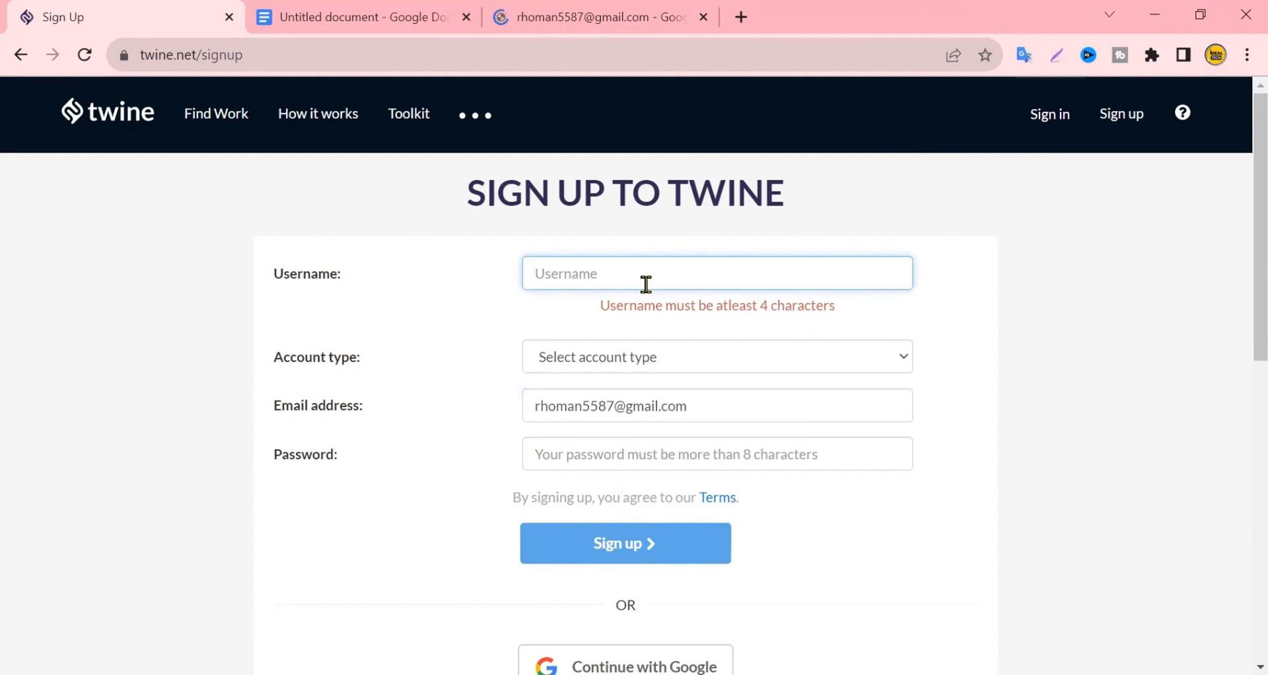
text(abdur)
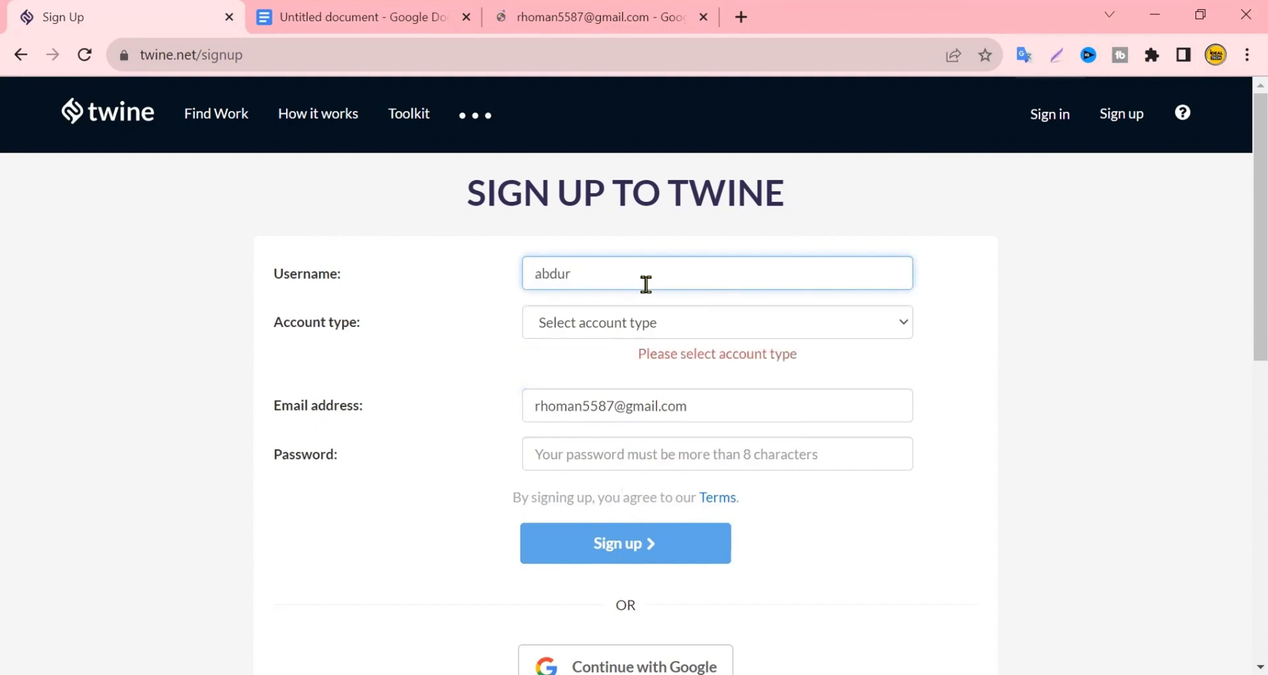
text(rhoman)
click(840, 329)
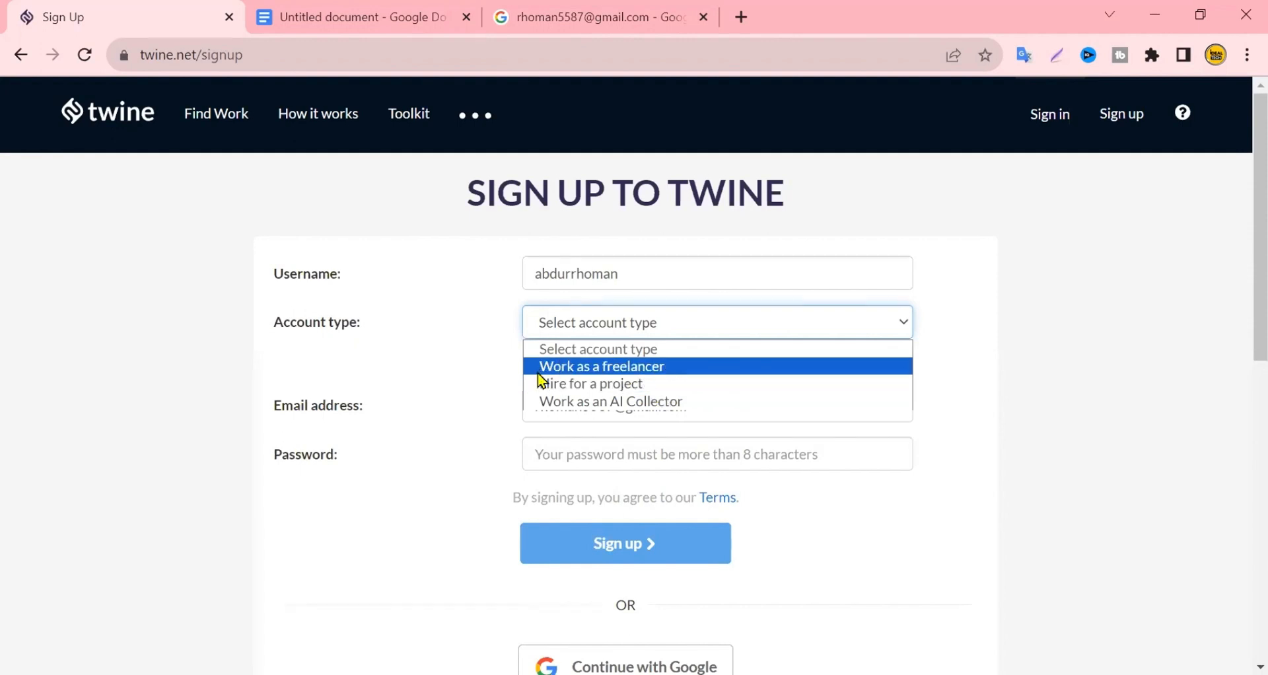
click(576, 375)
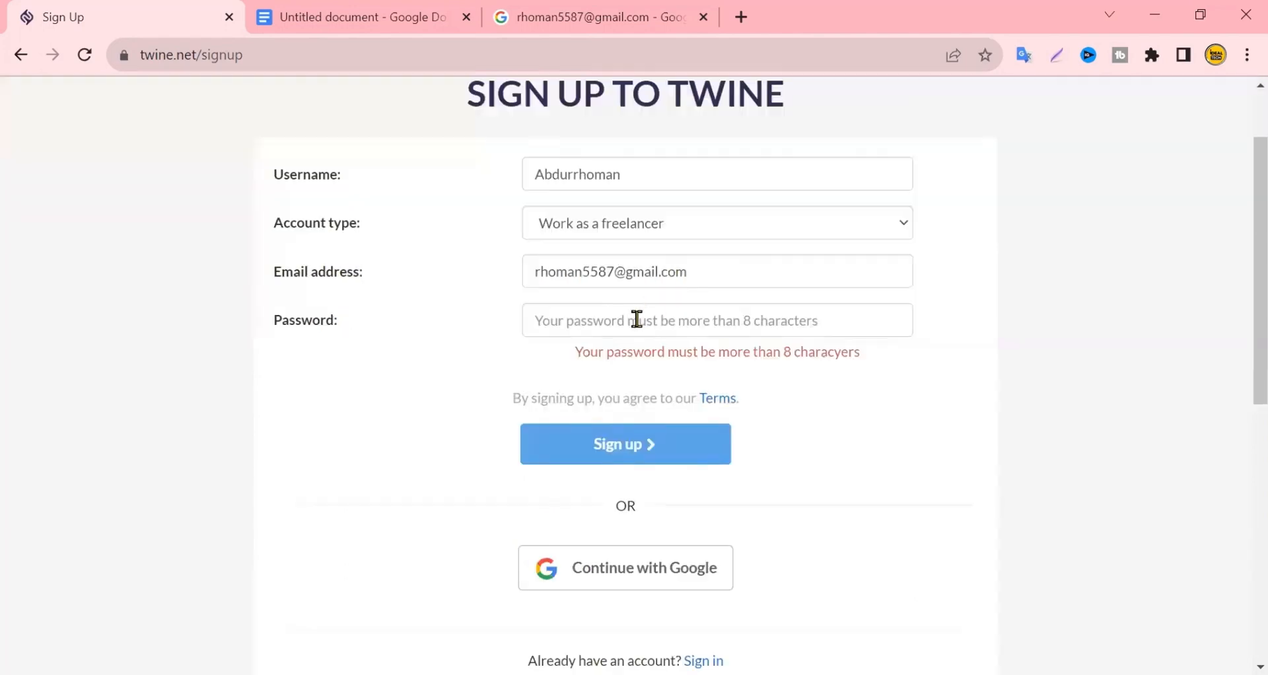
Step: Enter the account password and submit the Twine sign-up form
click(635, 320)
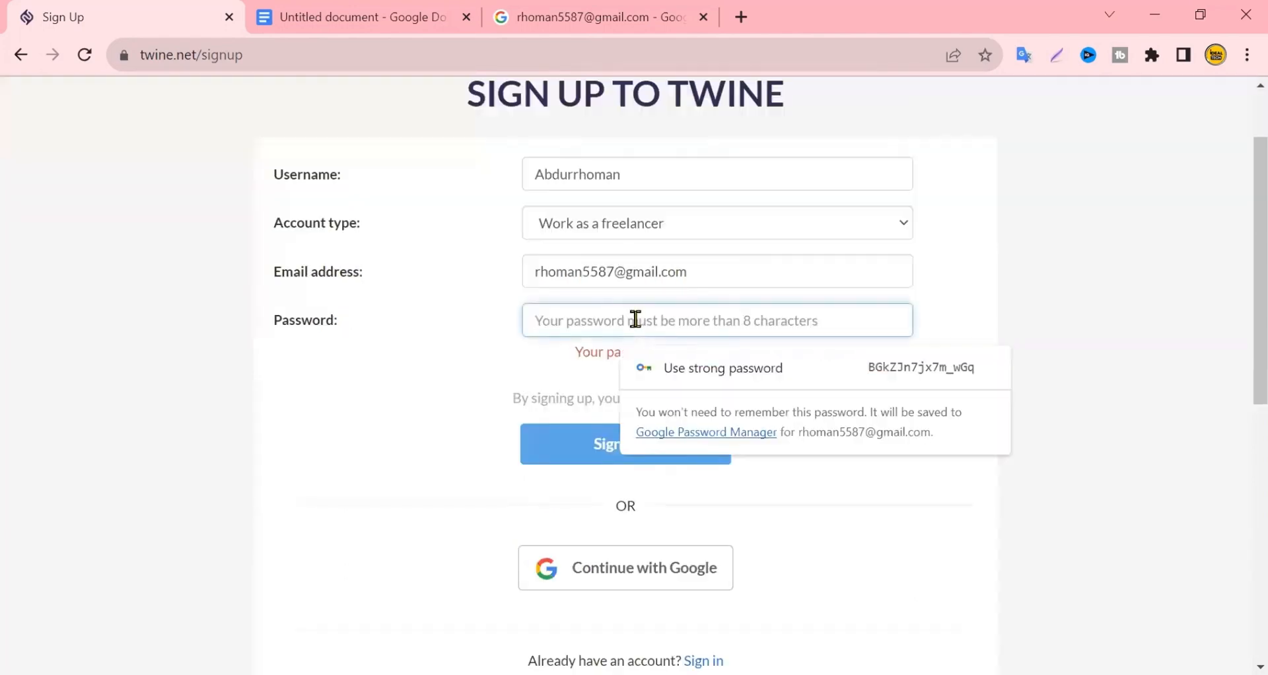
text(A)
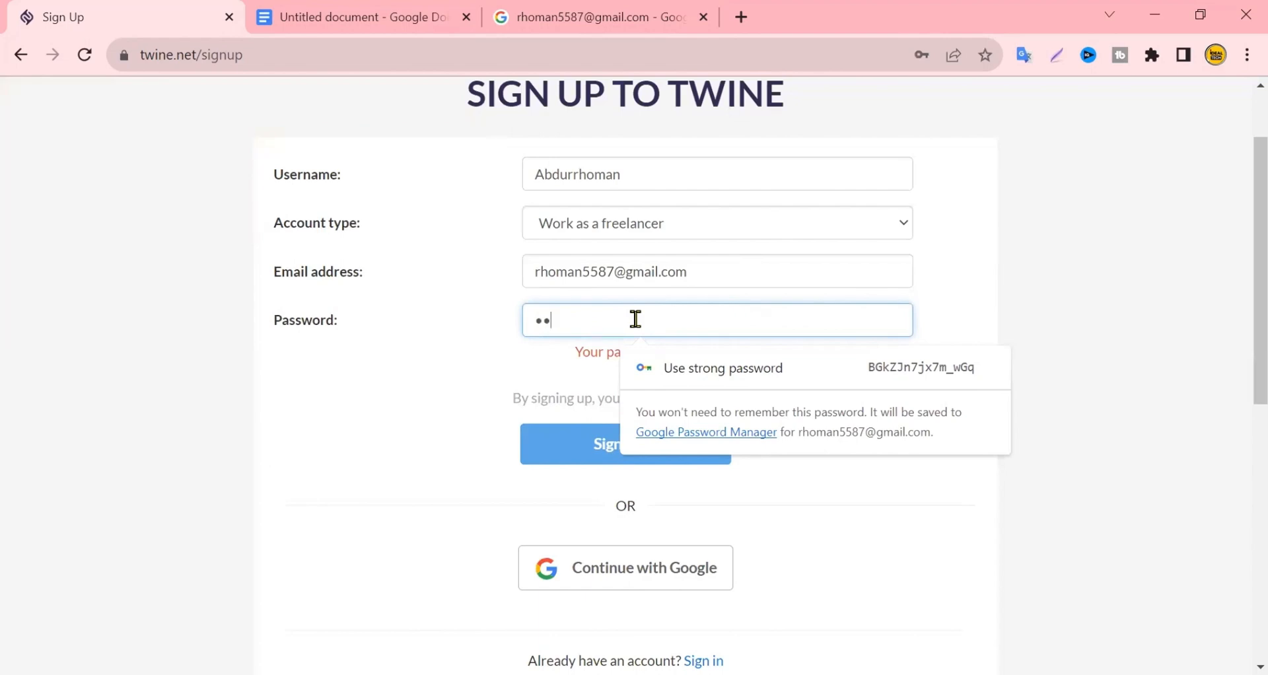
click(915, 393)
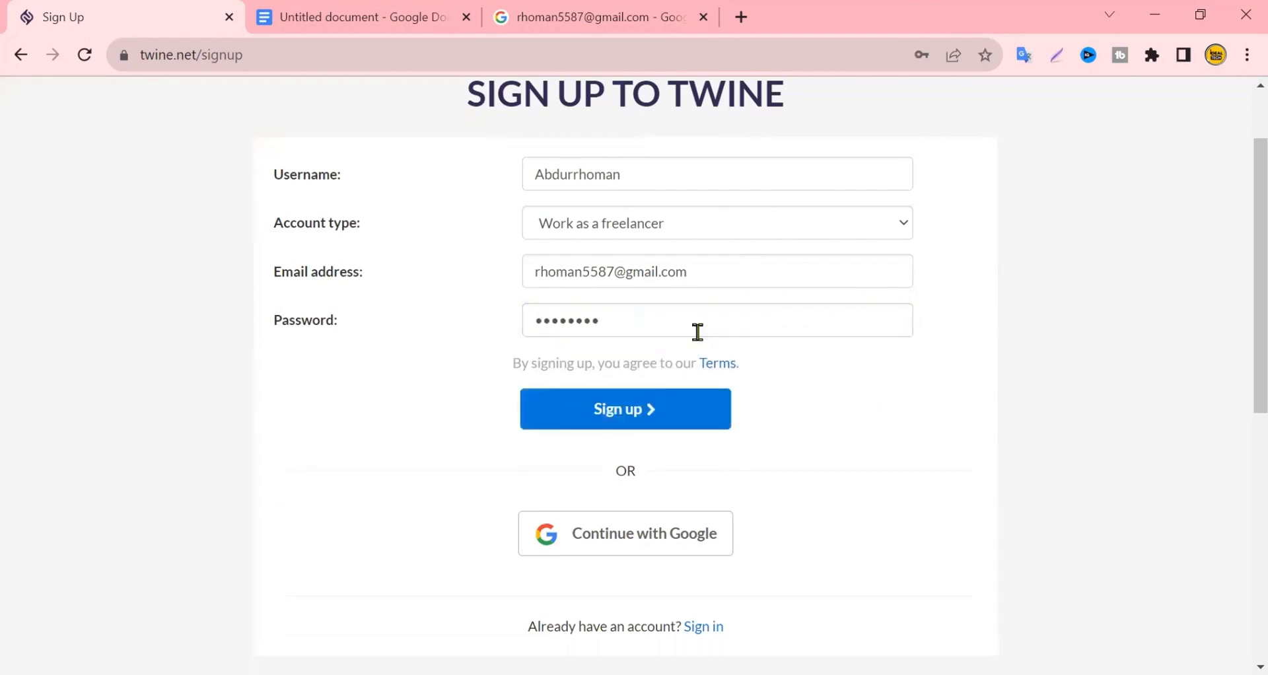
click(621, 423)
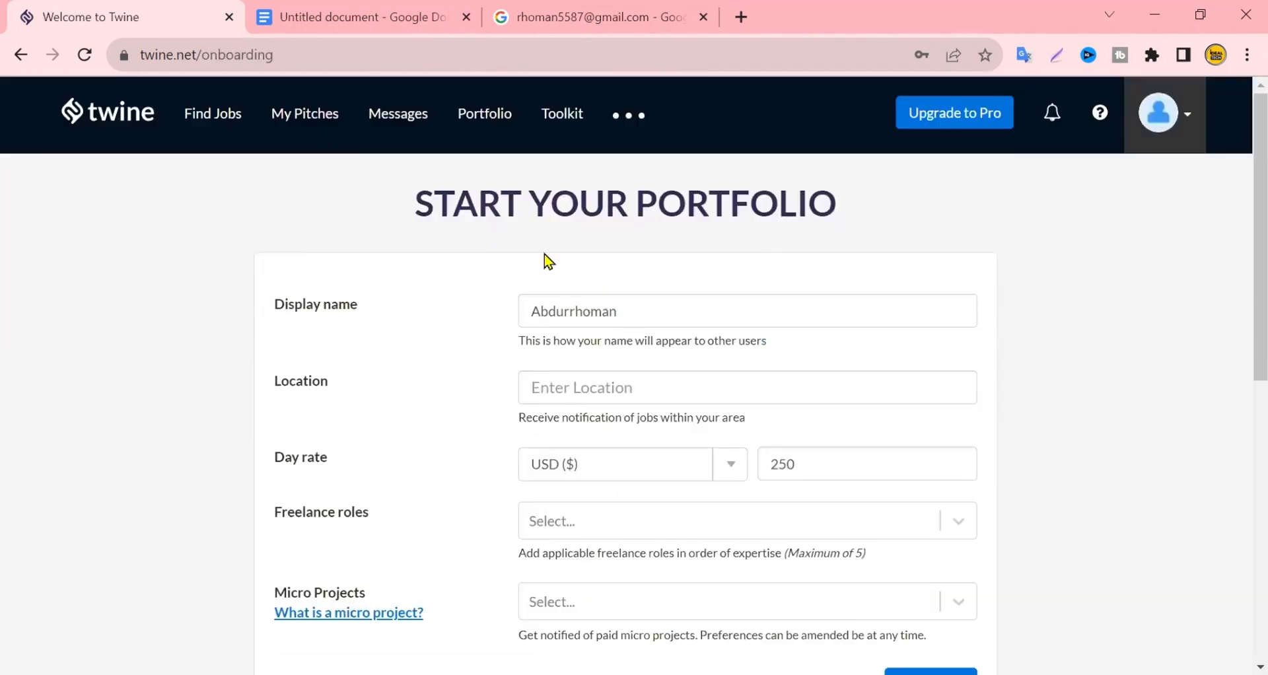
Step: Split the display name into first and last name with a space, and capitalise the last name
scroll(467, 371, down, 1)
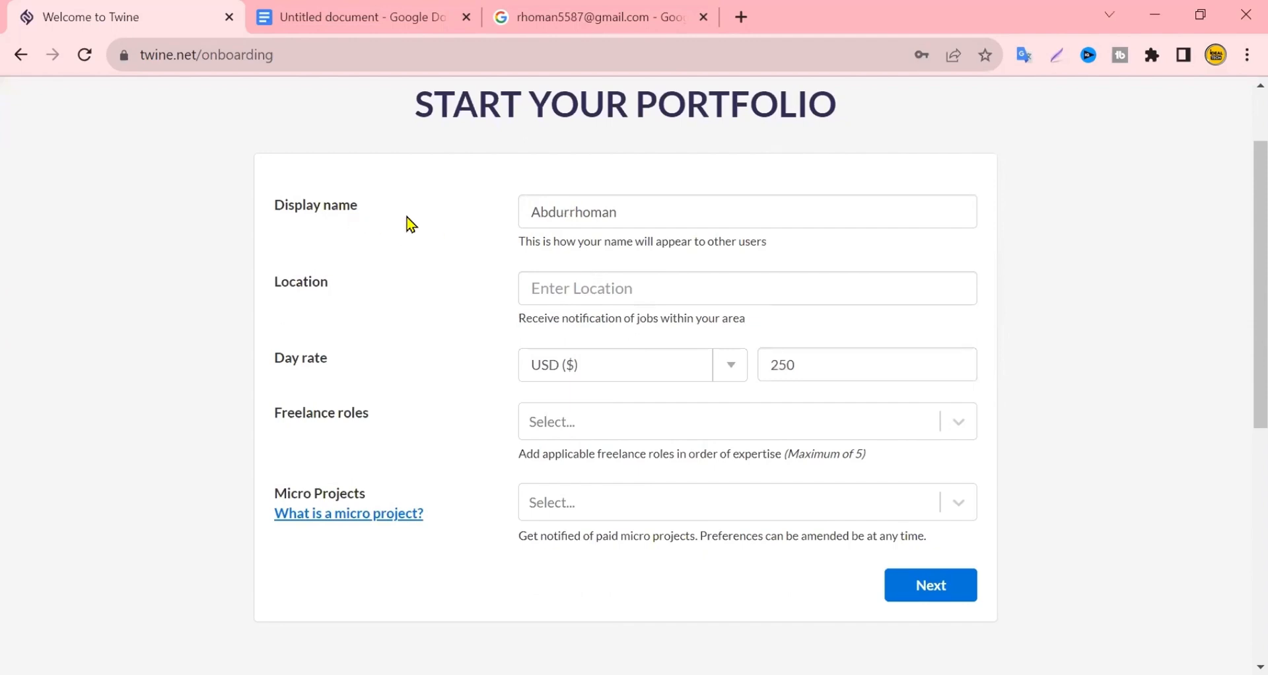
click(566, 223)
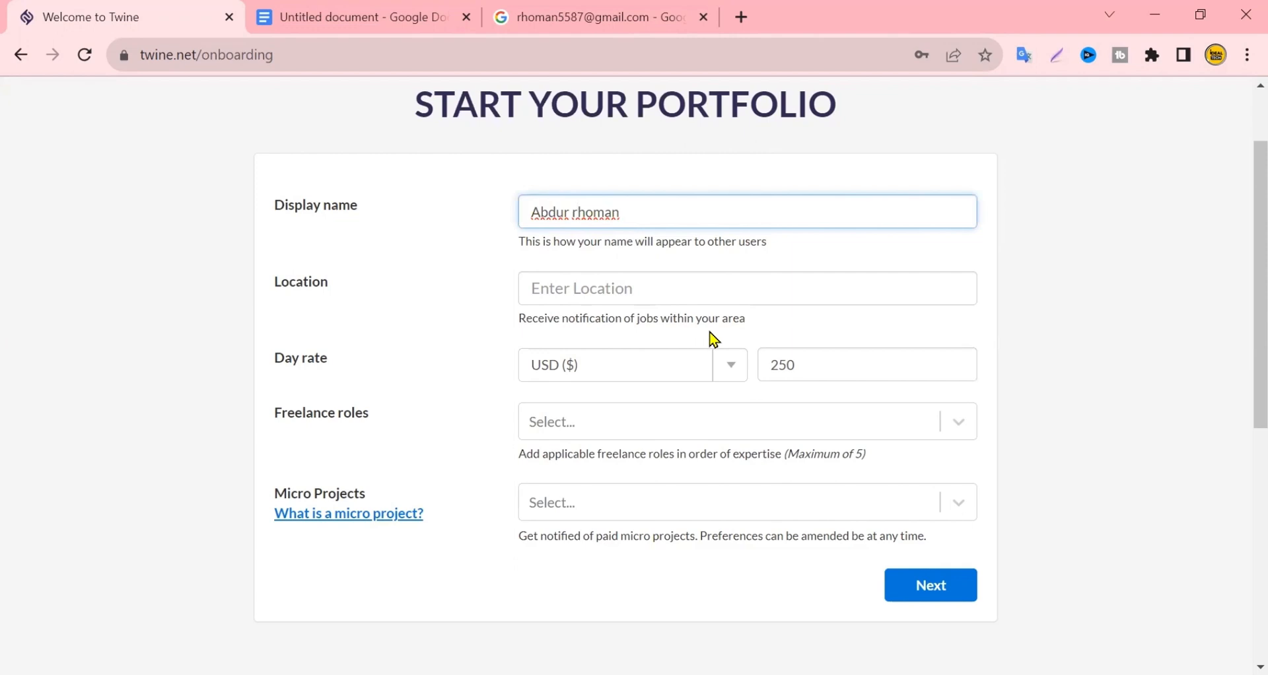
key(Delete)
text(R)
Step: Set the location to Rajshahi, Bangladesh, and keep the day rate at 250 USD
click(625, 295)
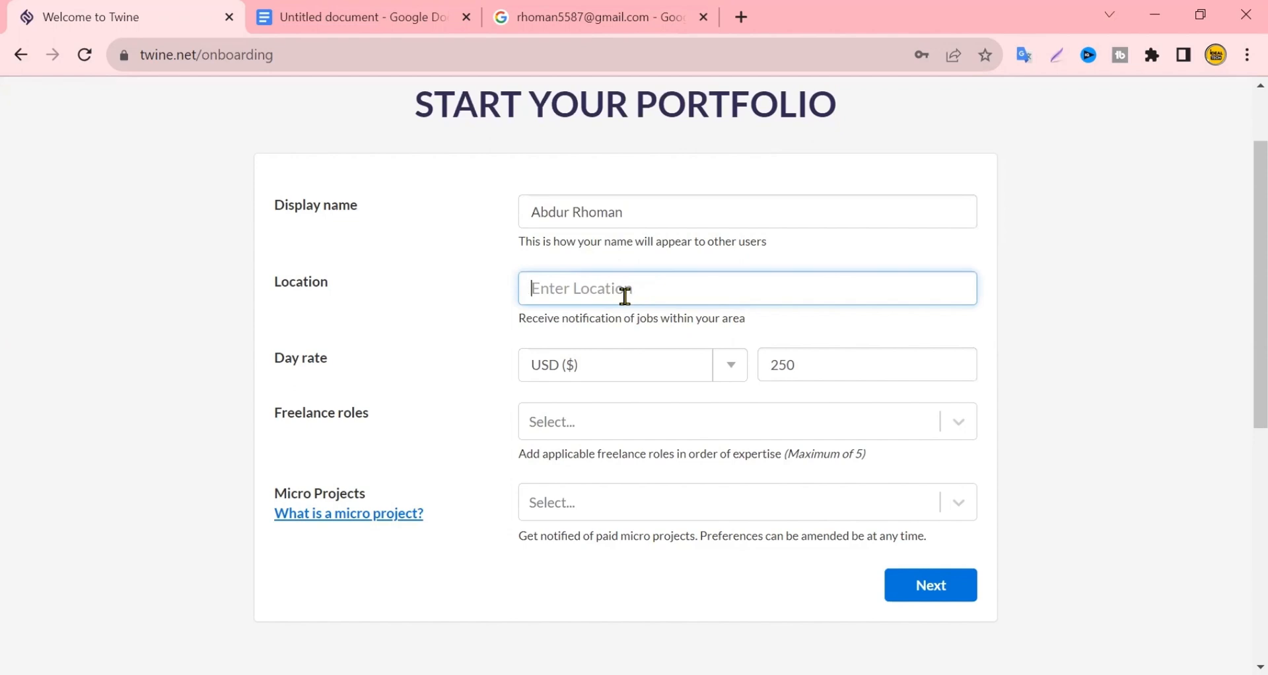
text(Ra)
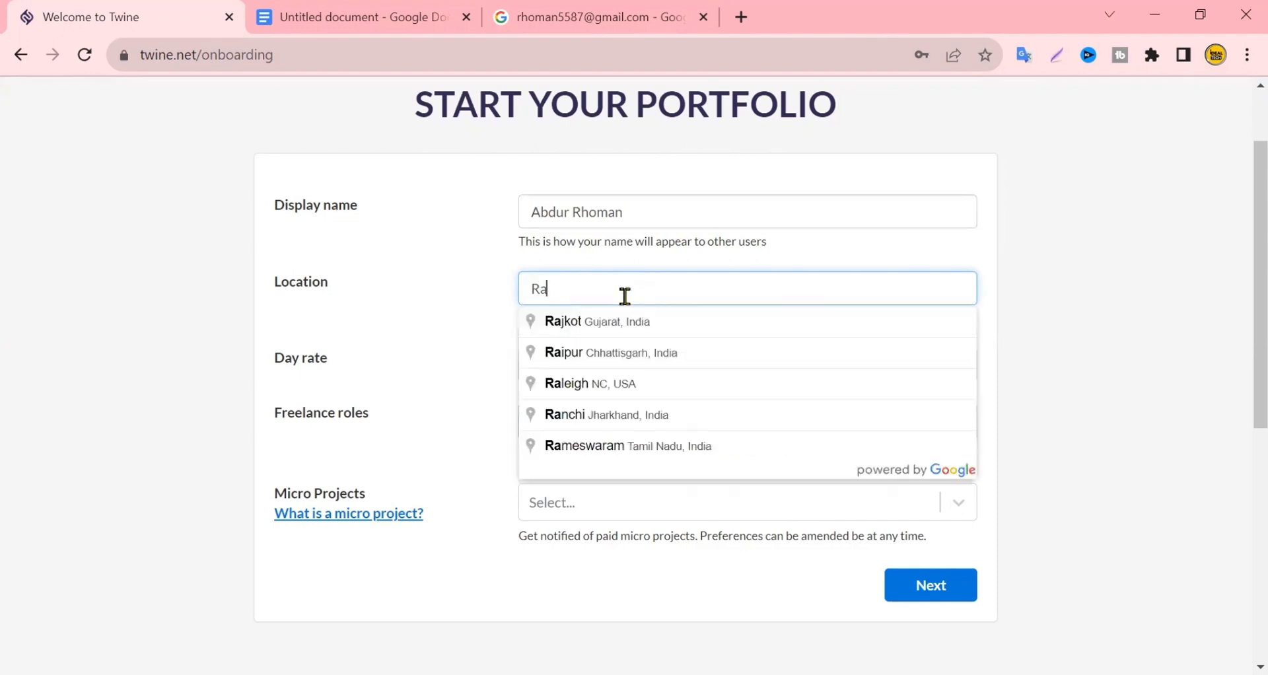
text(j)
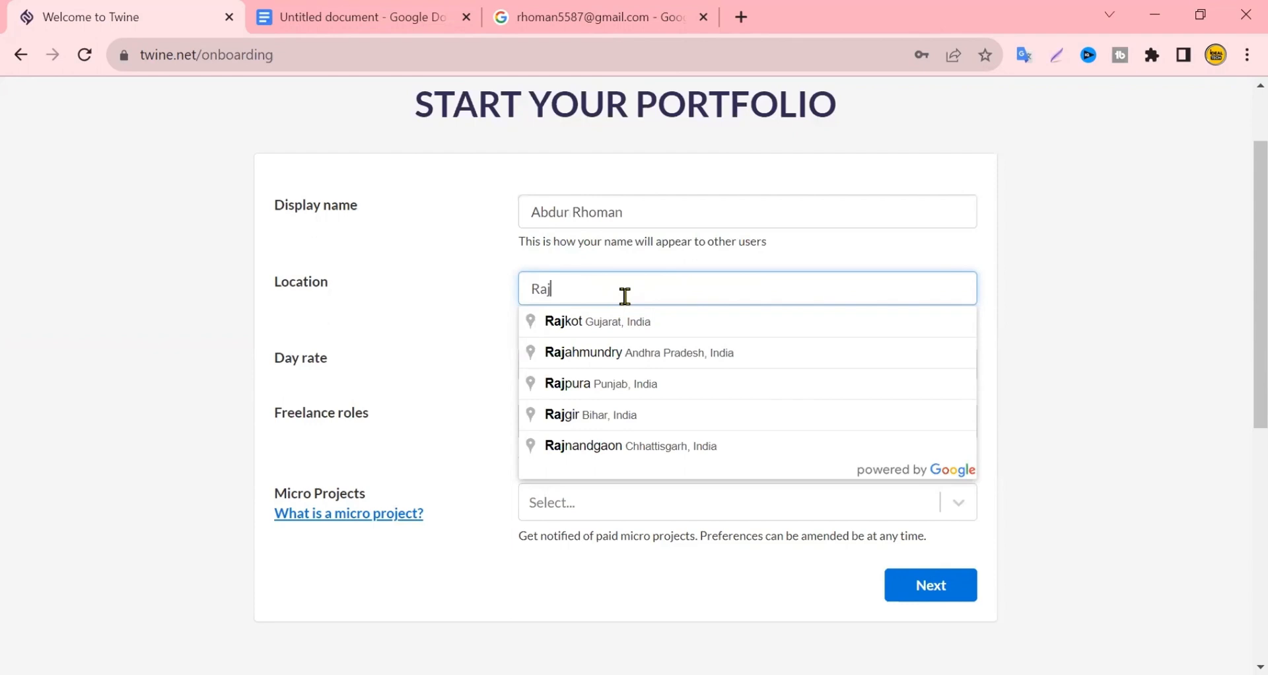
text(shah)
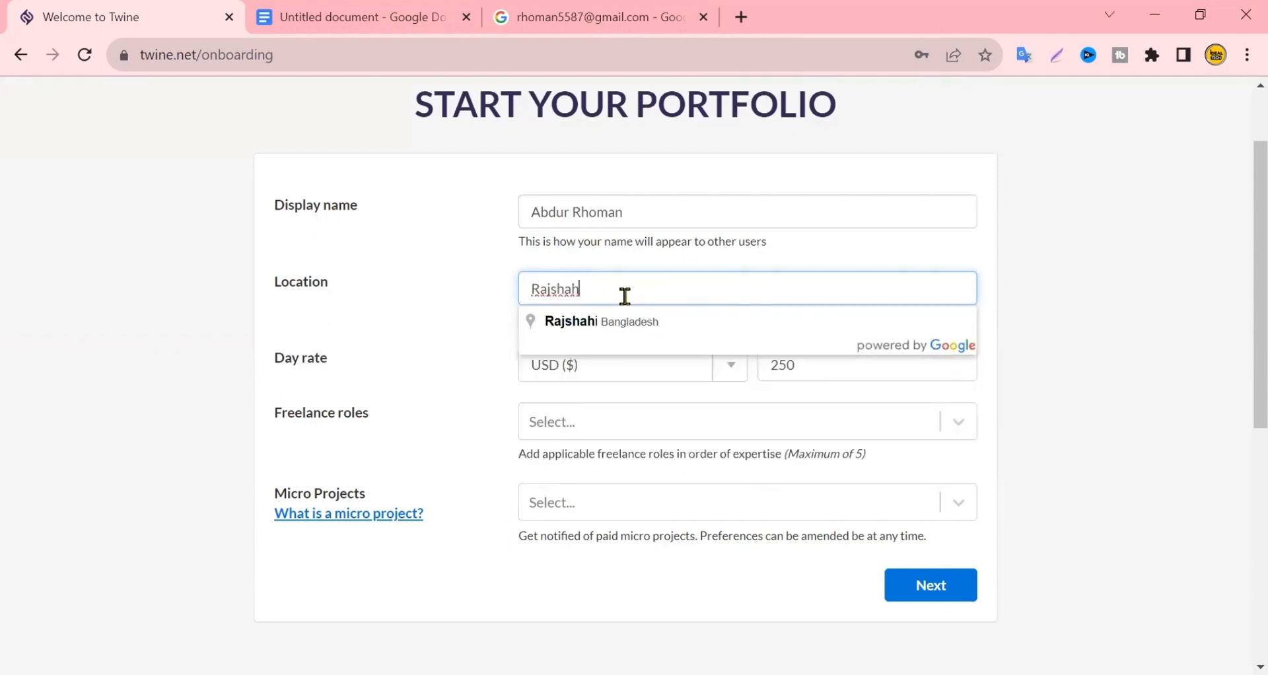
click(633, 322)
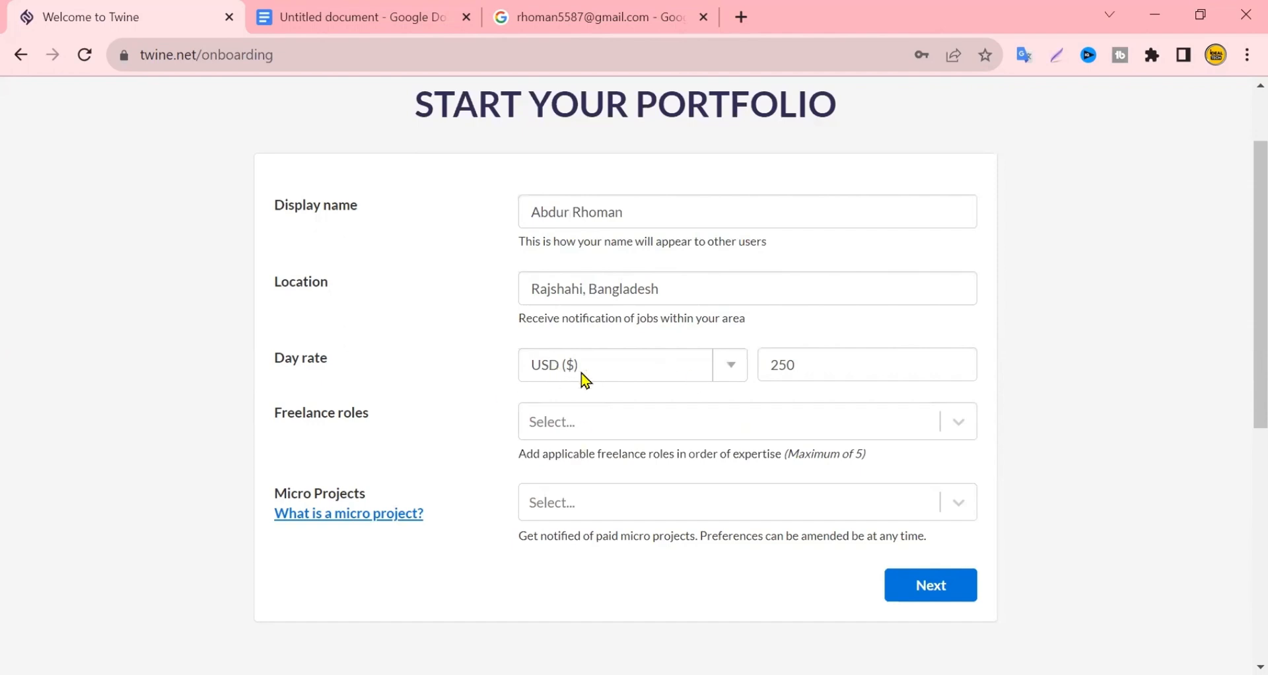
click(898, 368)
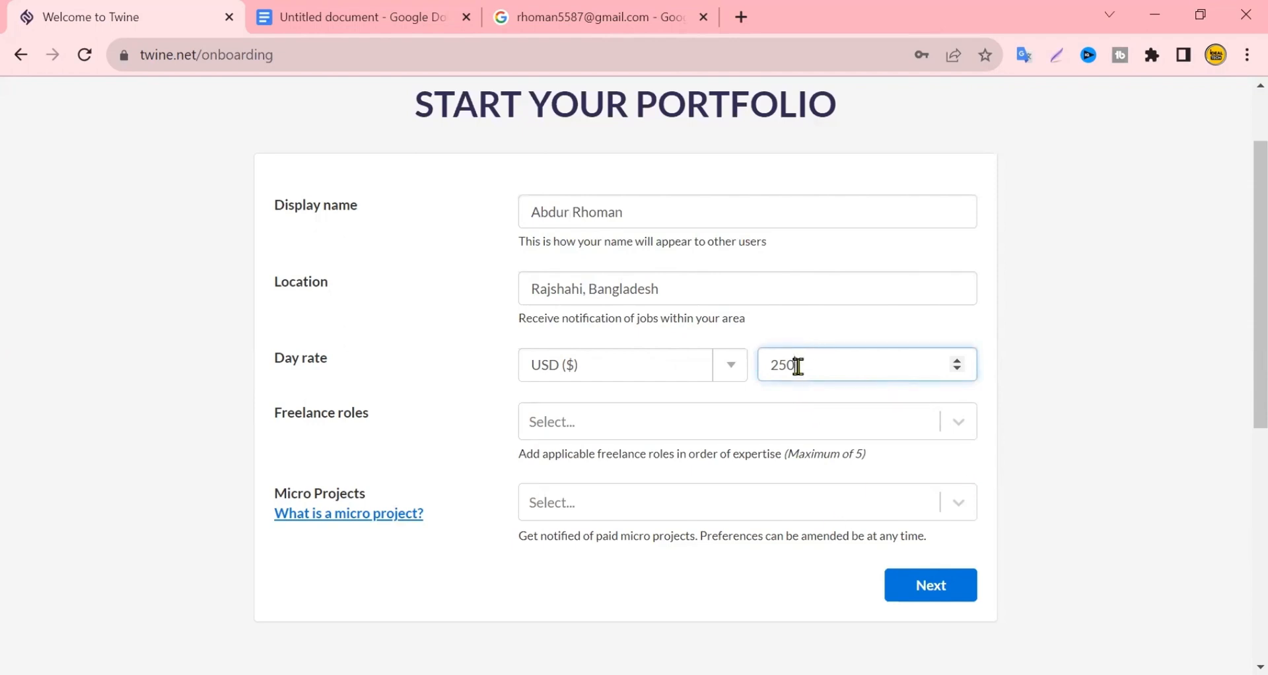
Step: Browse the available freelance roles and add Digital Marketer as the first role
scroll(826, 409, down, 2)
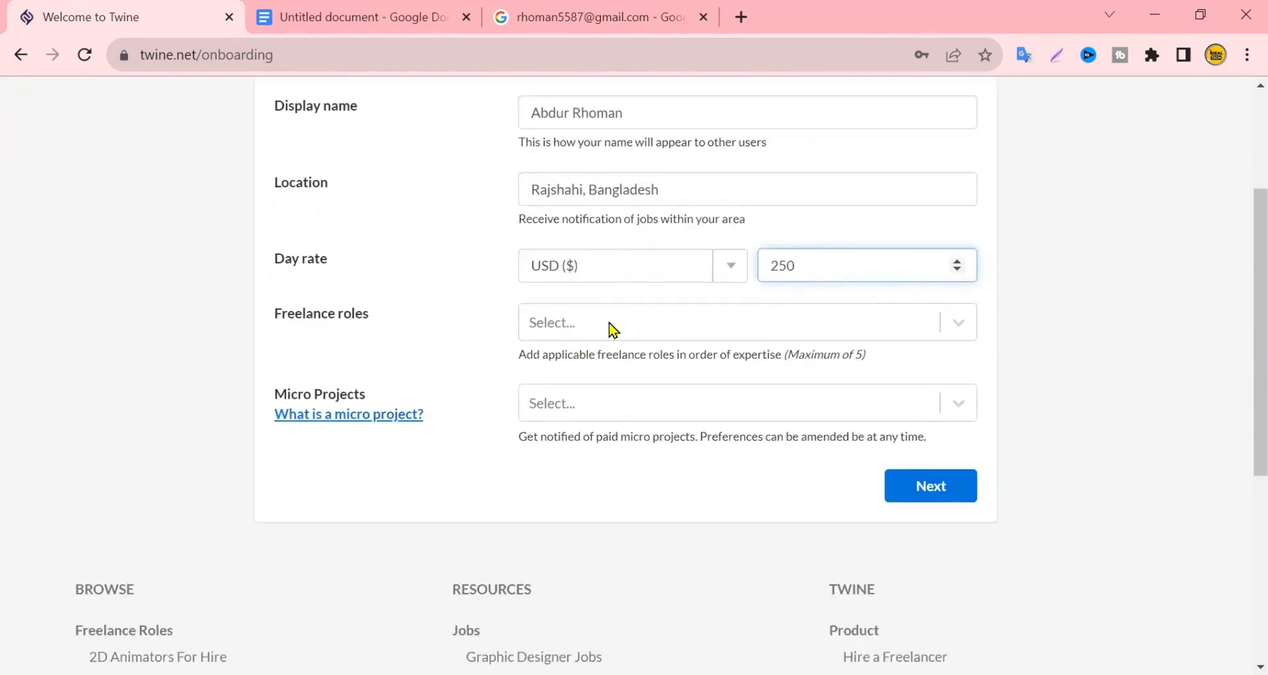
click(960, 323)
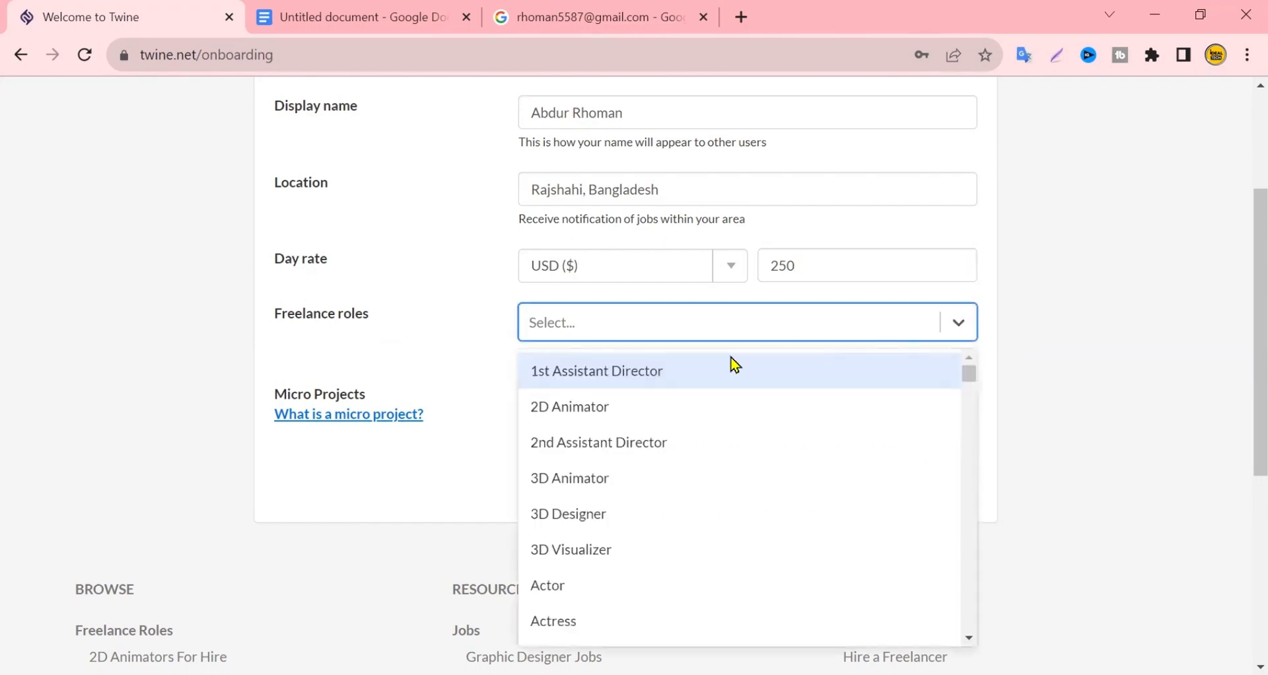
scroll(708, 416, down, 2)
scroll(708, 416, down, 9)
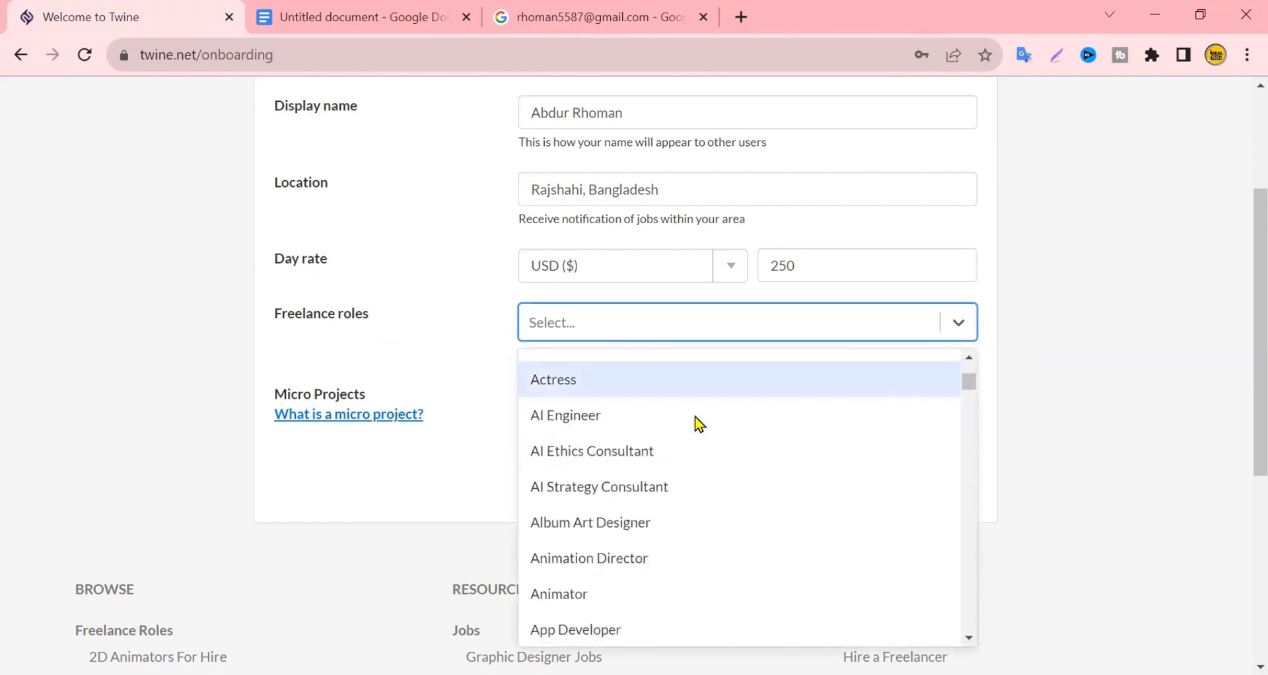
scroll(683, 449, down, 6)
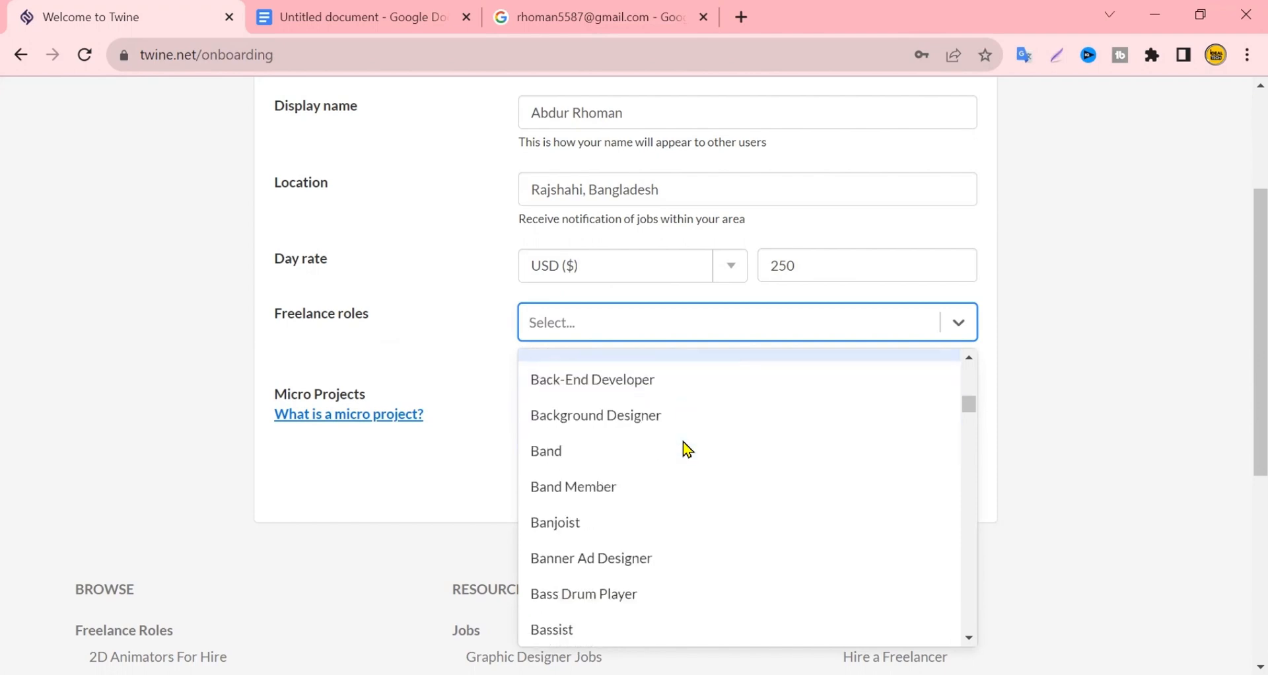
scroll(659, 419, down, 8)
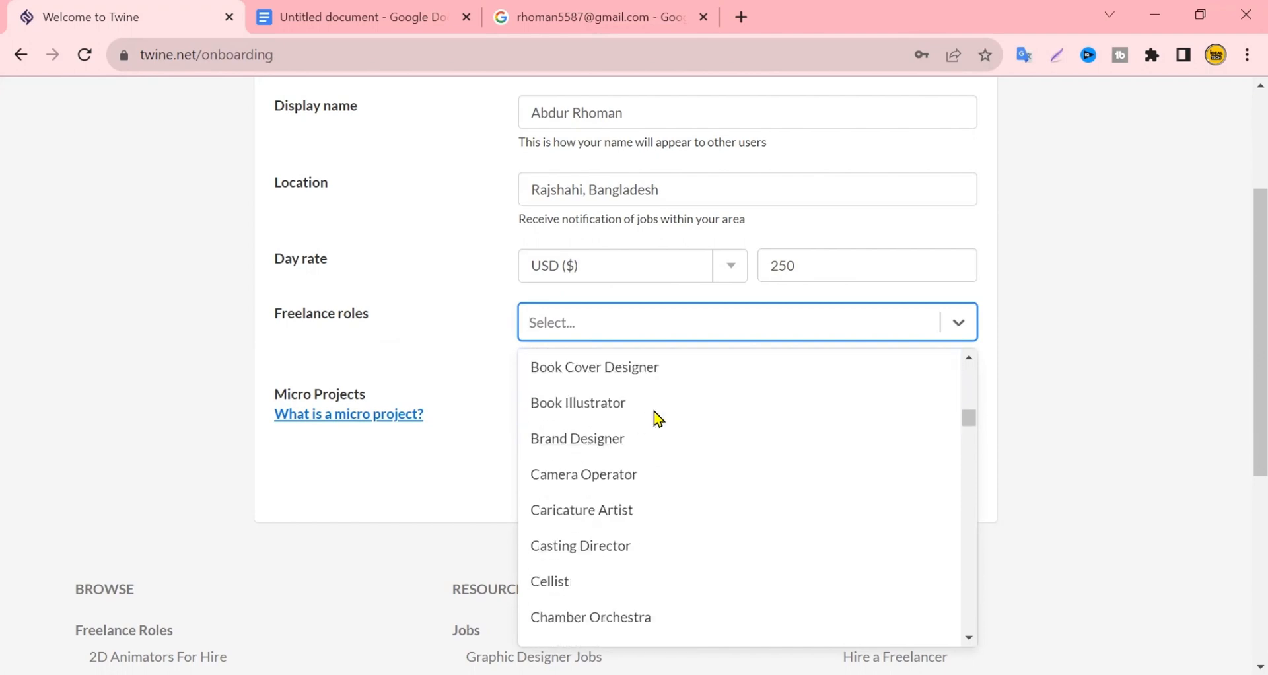
scroll(658, 418, down, 9)
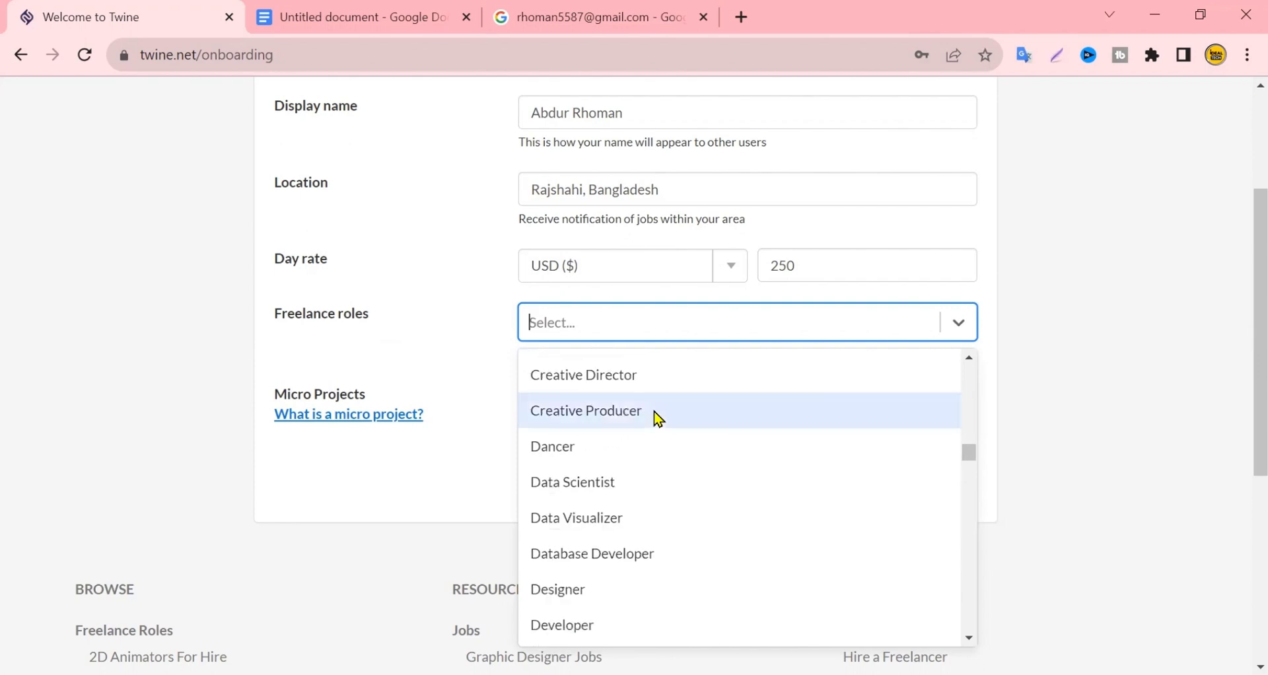
text(Mar)
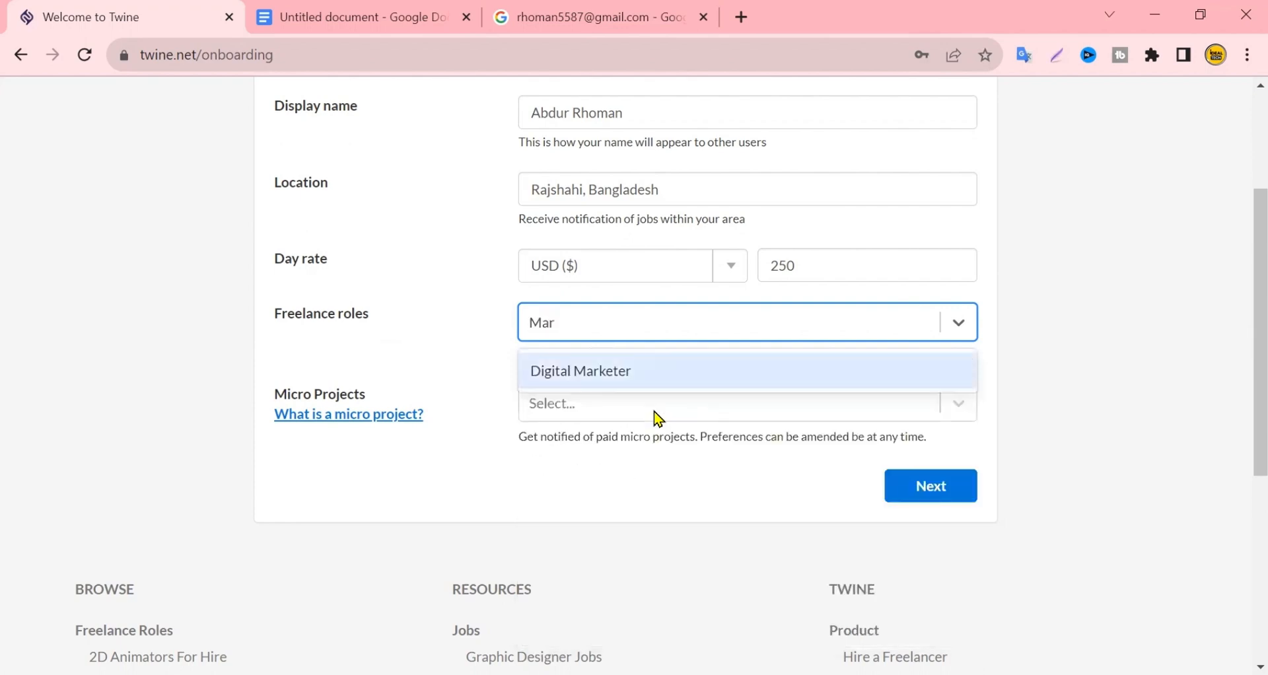
click(645, 368)
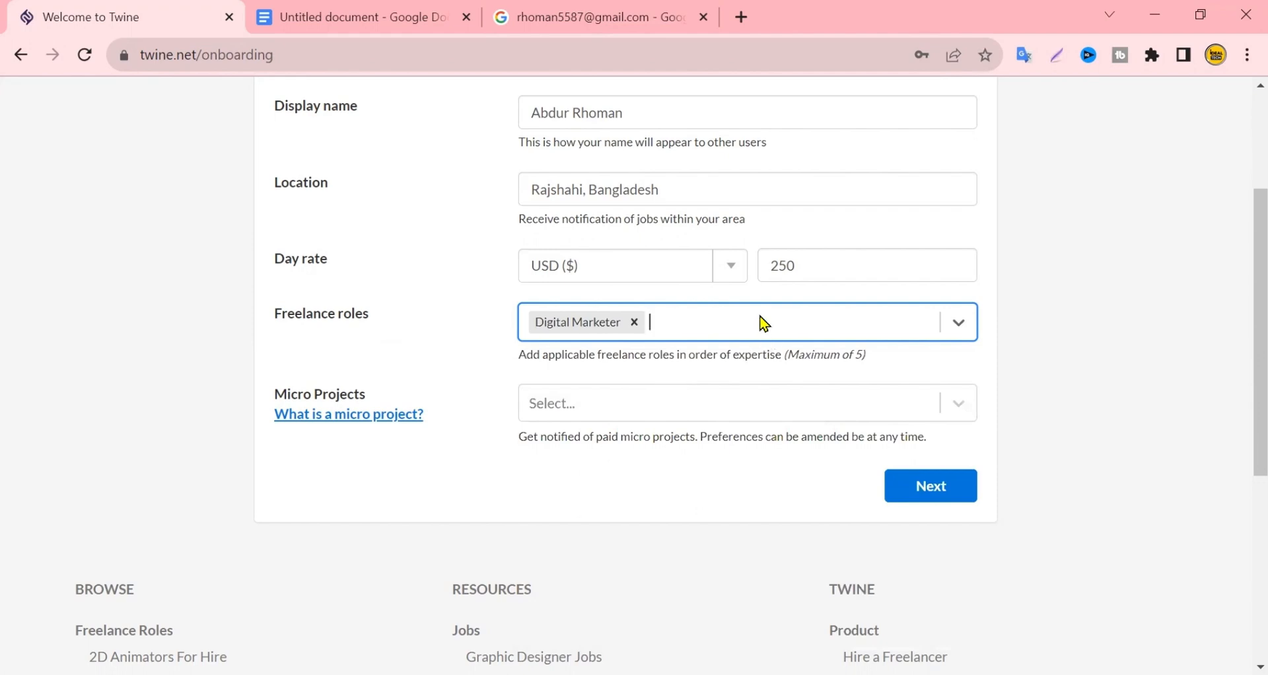
Step: Add SEO Expert and Social Media Manager as freelance roles and submit the portfolio start form
text(Seo)
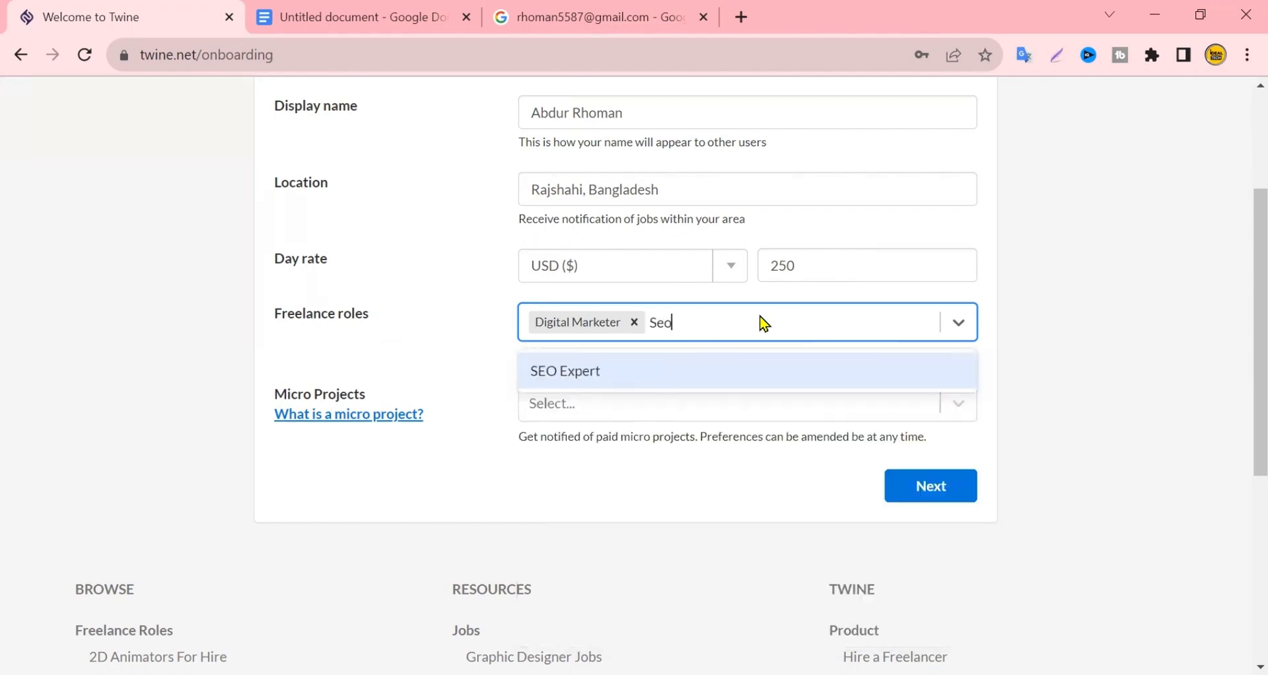
click(690, 367)
text(soci)
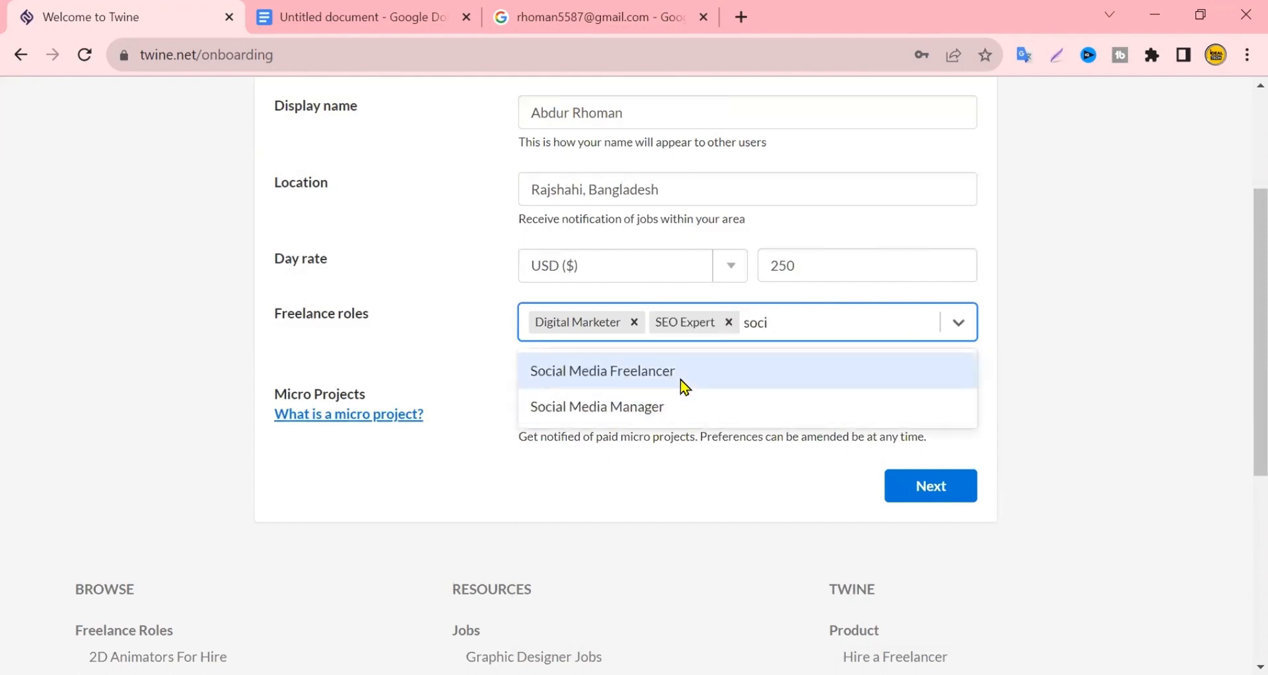
click(682, 413)
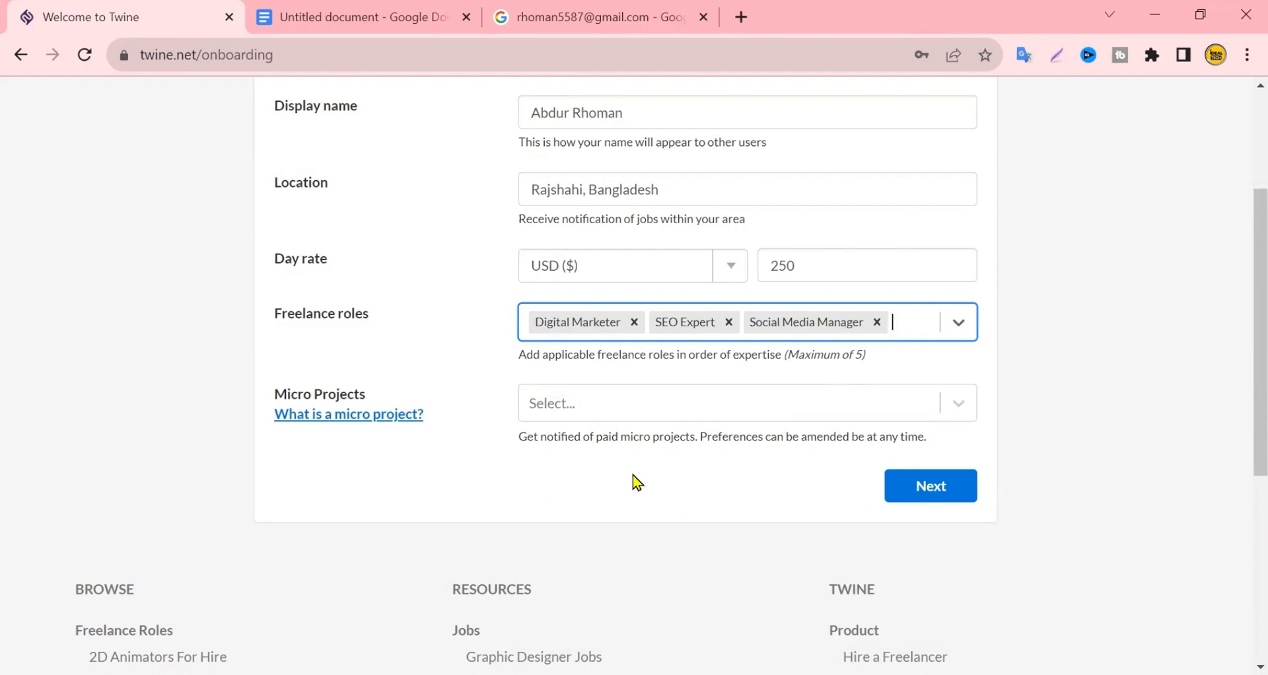
click(928, 487)
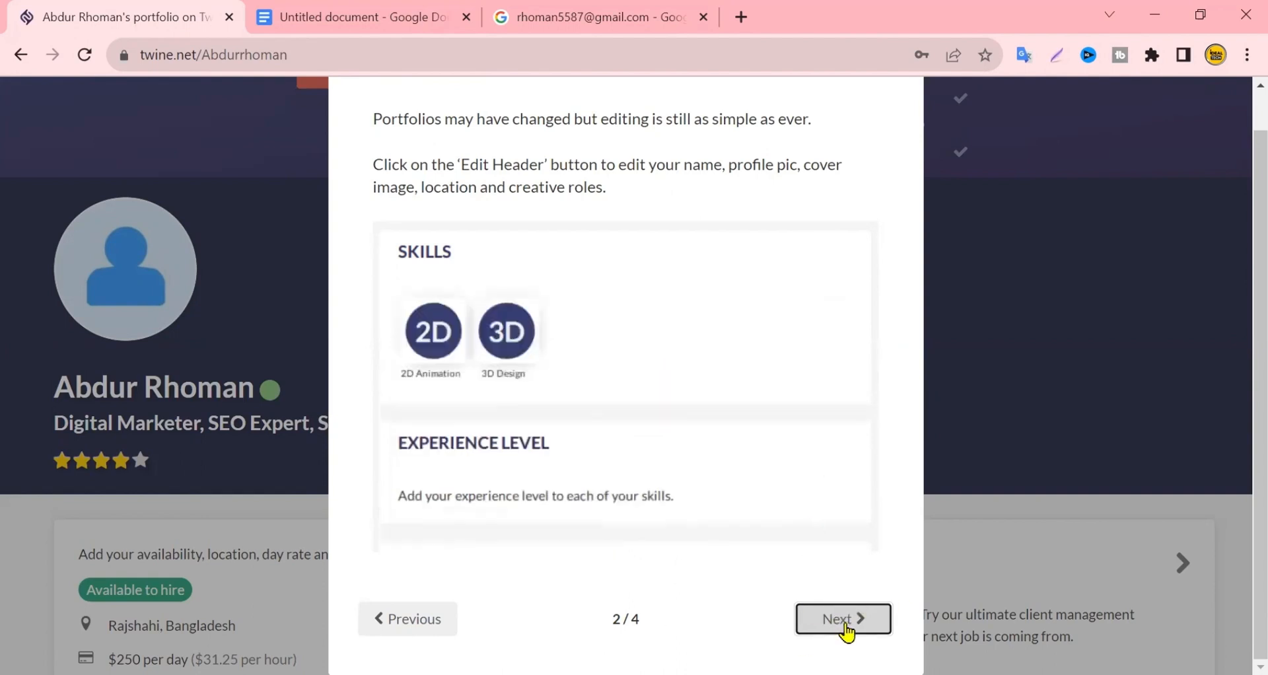
Step: Go through the remaining pages of the portfolio introduction and close it
click(843, 620)
click(839, 492)
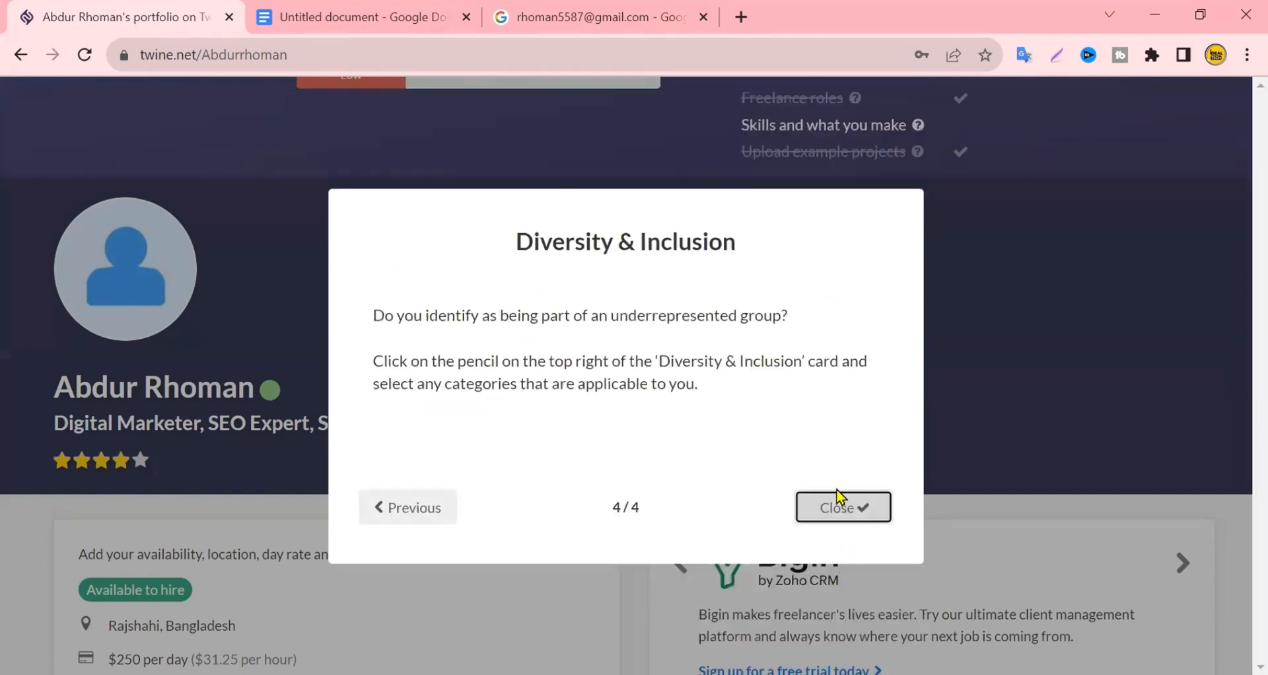
click(837, 616)
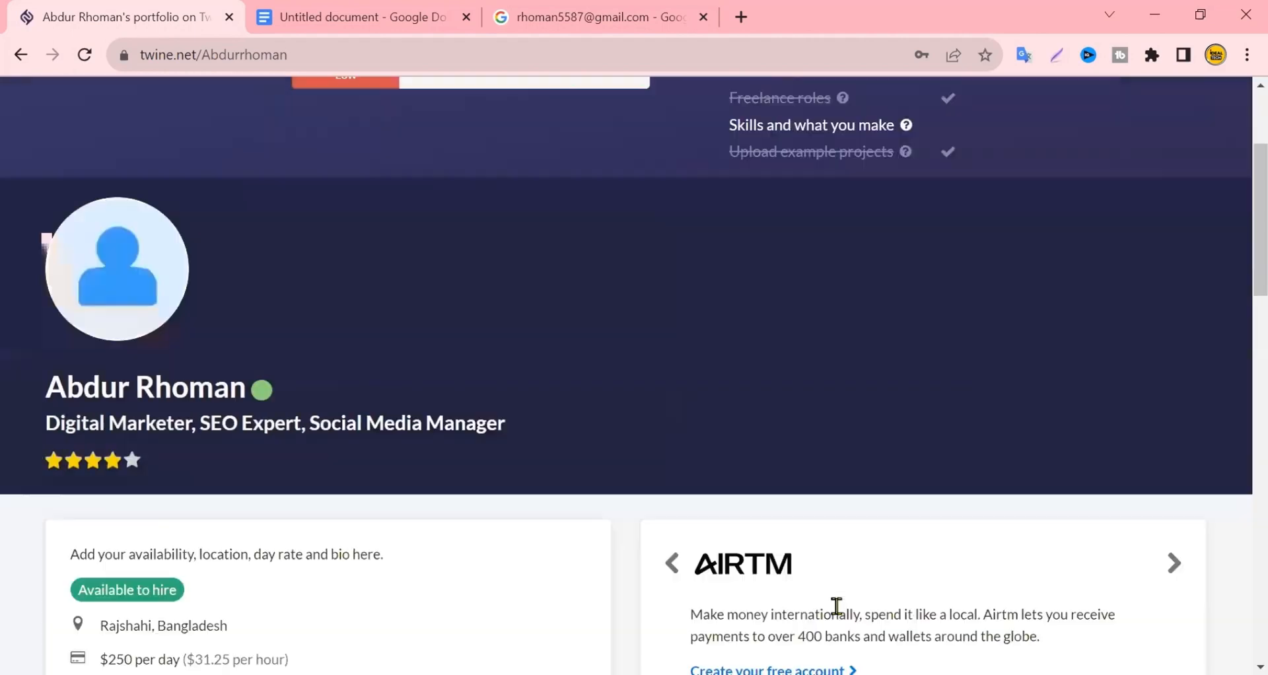
scroll(596, 457, up, 3)
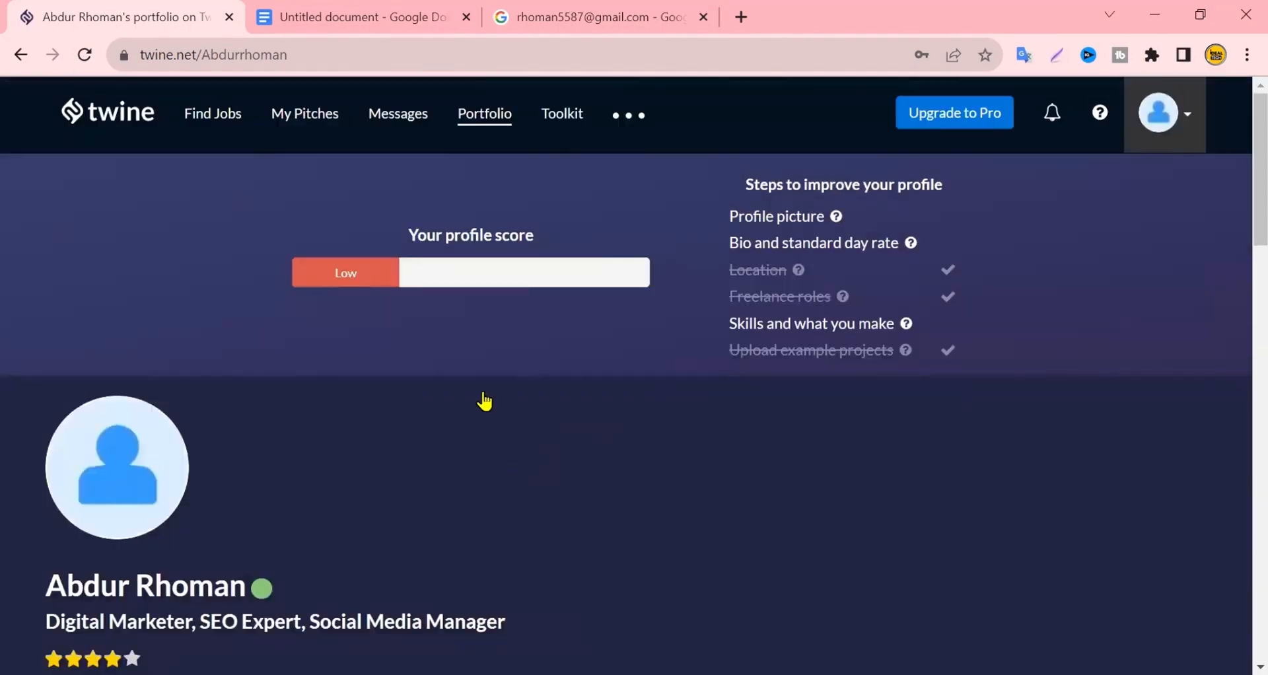
Step: Open Twine's "Please confirm your email address" message in Gmail and follow its confirmation link
click(593, 9)
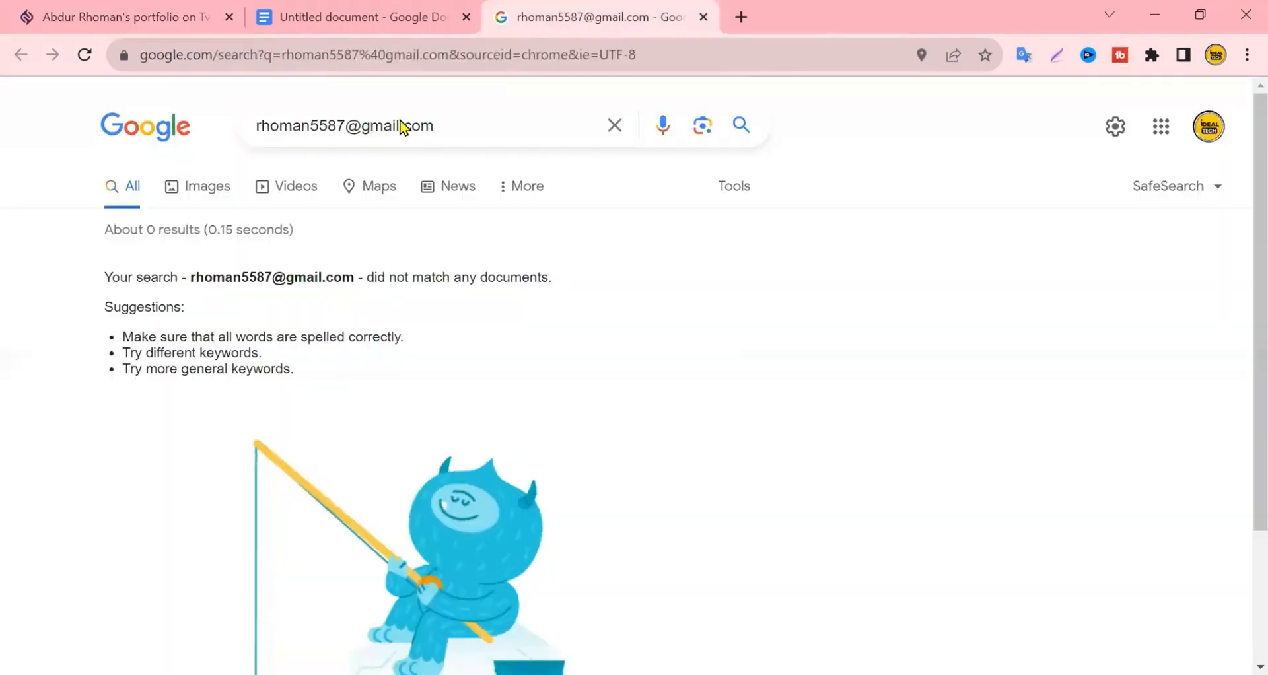
click(85, 55)
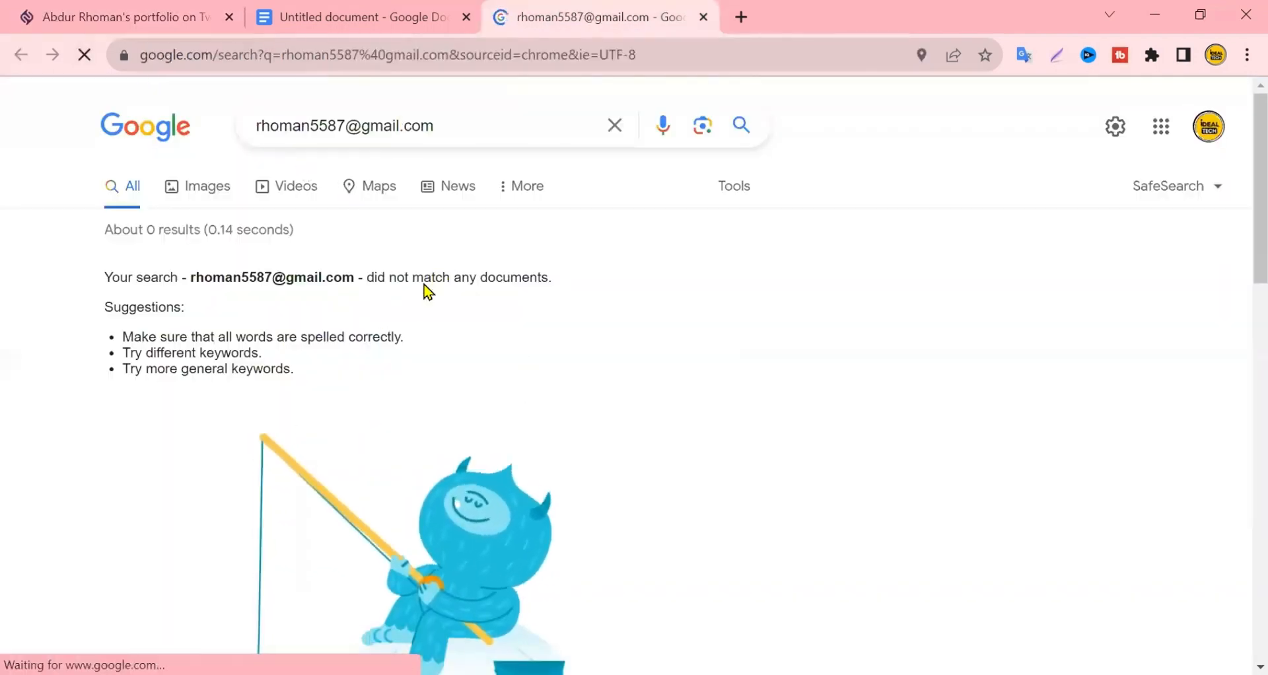
click(180, 93)
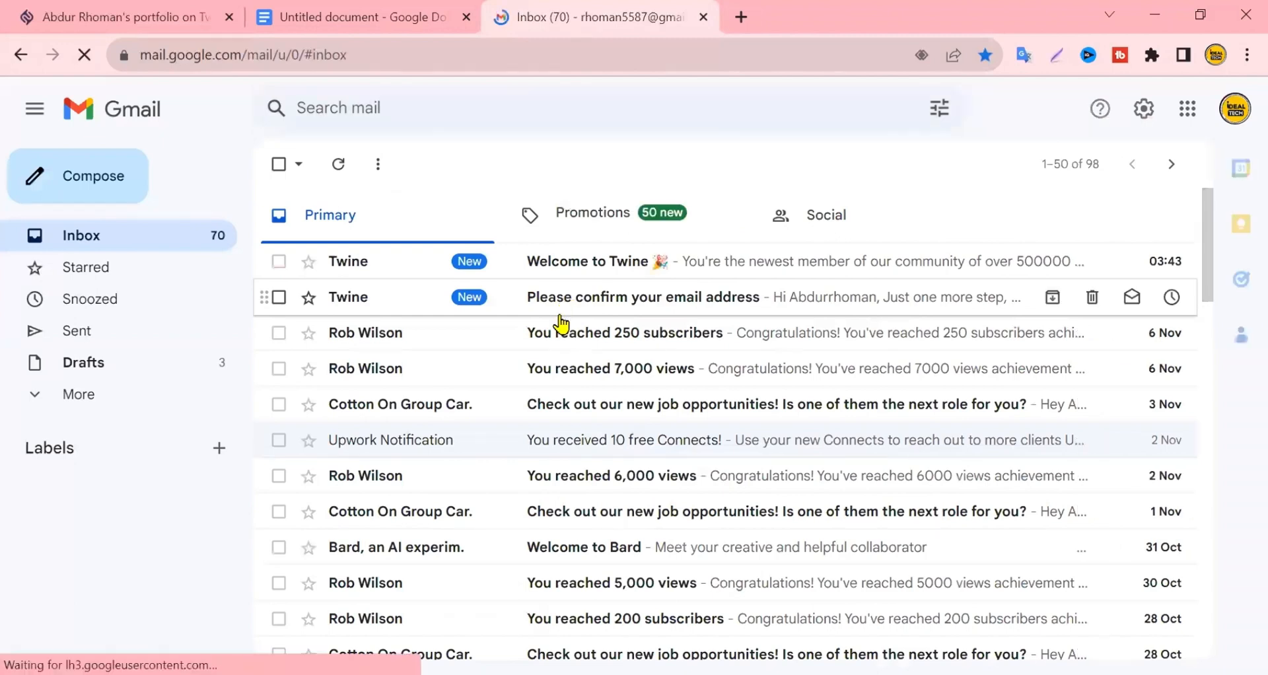
click(649, 311)
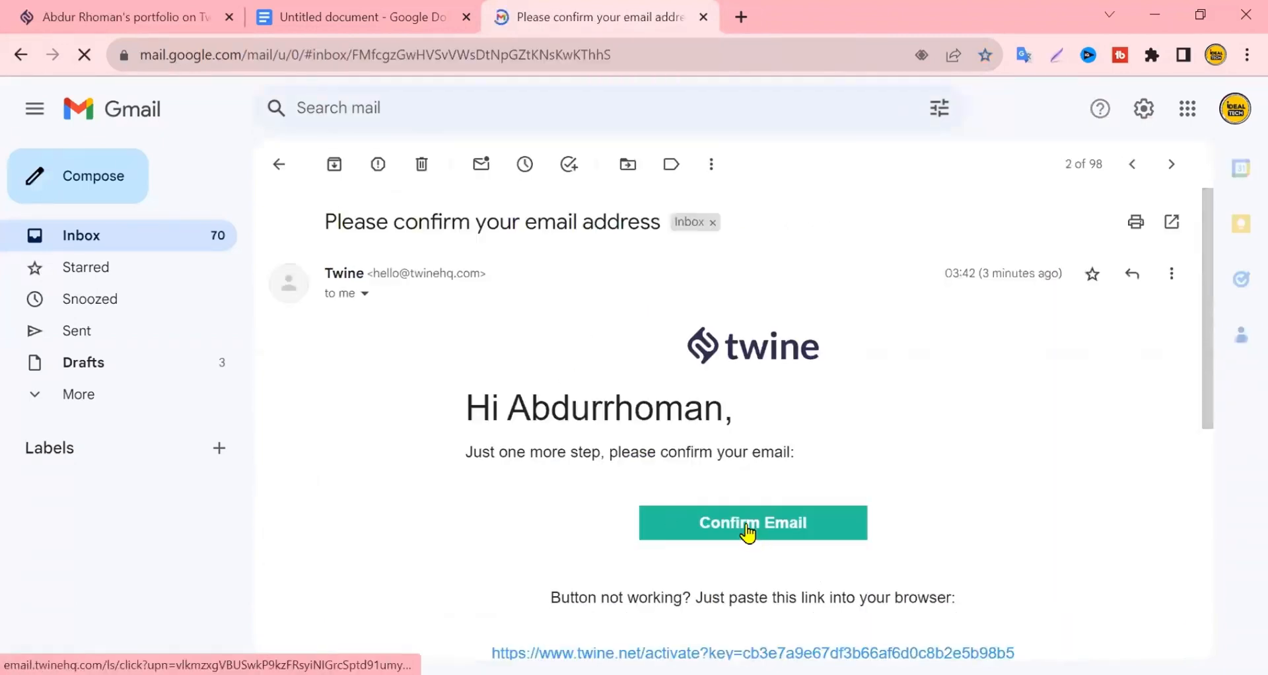
click(748, 531)
Step: Sign in to Twine with the prefilled username and password
scroll(410, 417, down, 2)
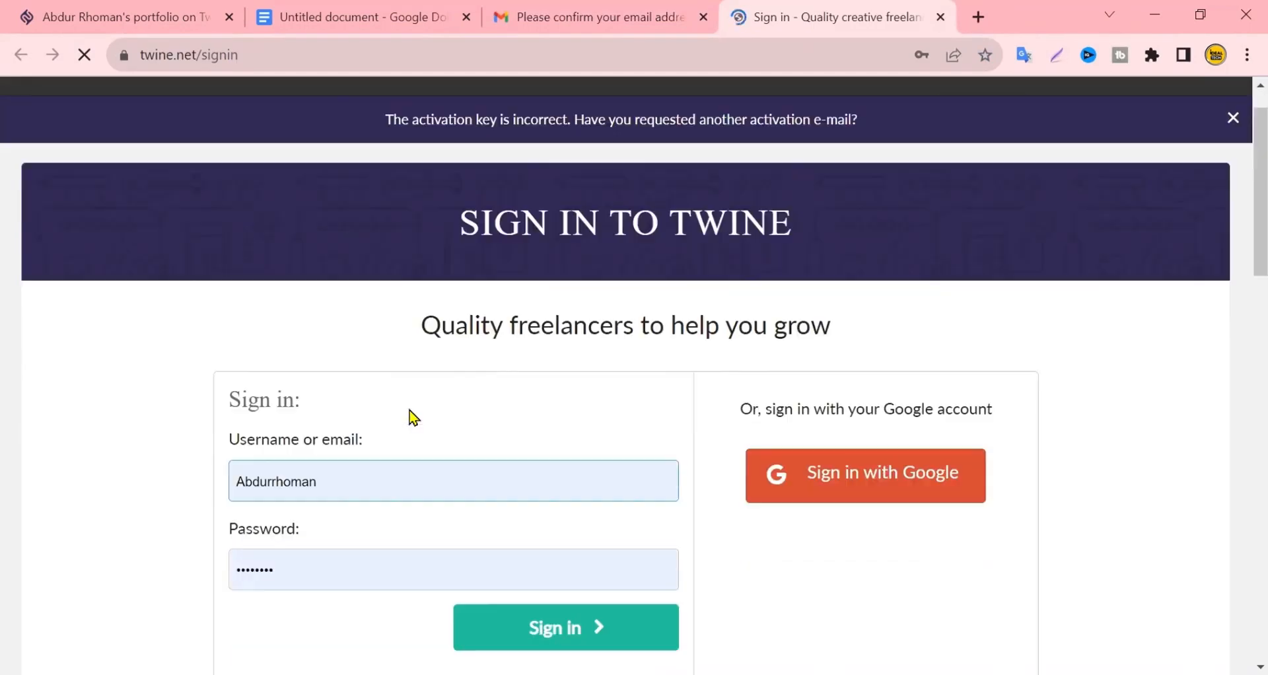
scroll(577, 356, down, 1)
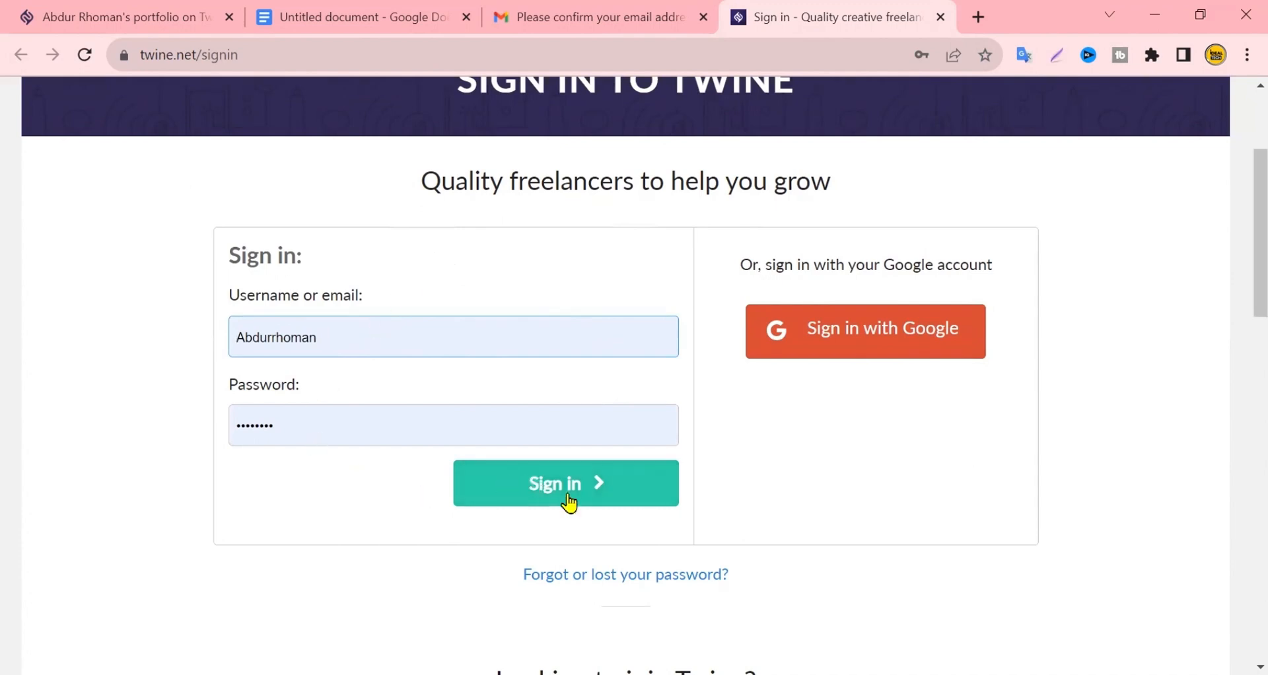
click(525, 492)
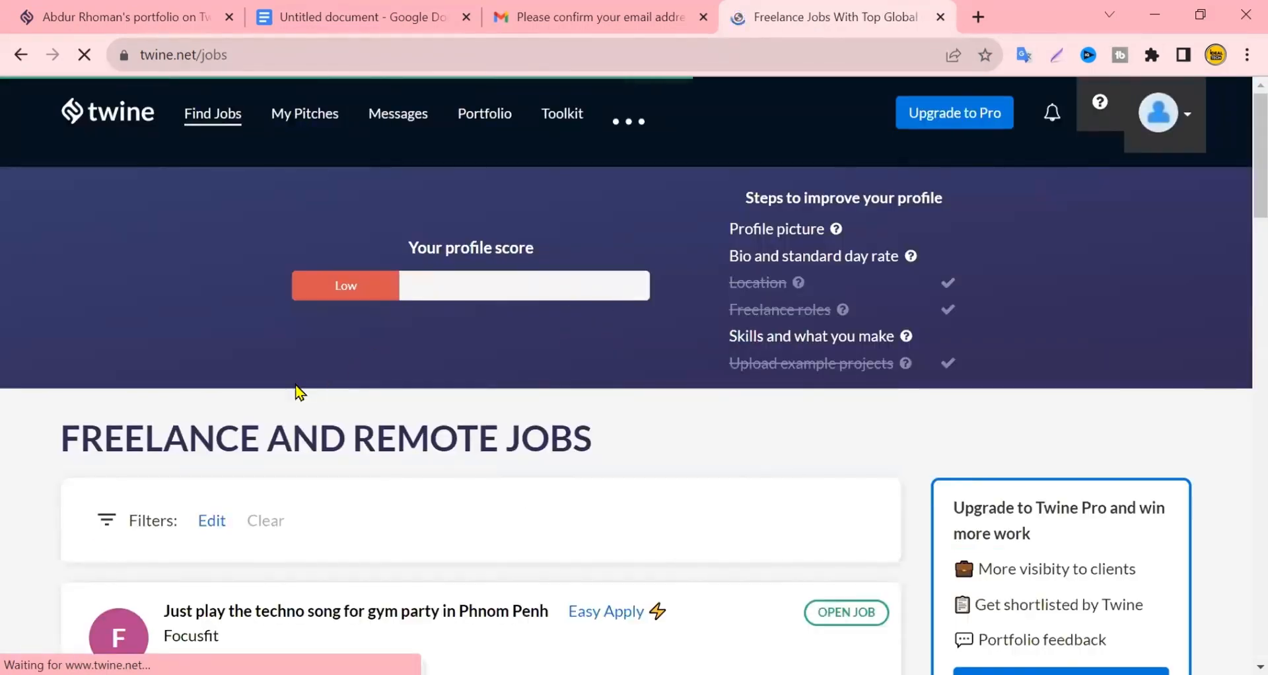
Step: Look over the freelance and remote jobs page, and open the account's own portfolio page
scroll(330, 377, down, 3)
scroll(756, 379, down, 3)
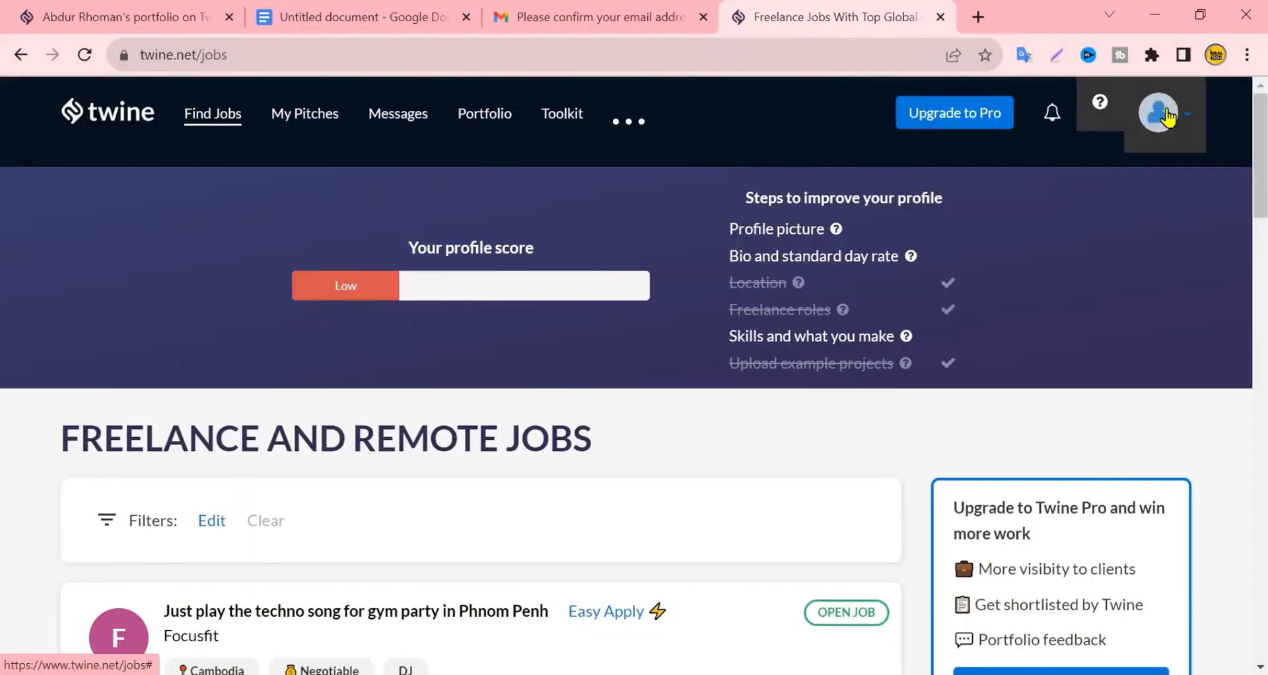
click(1157, 113)
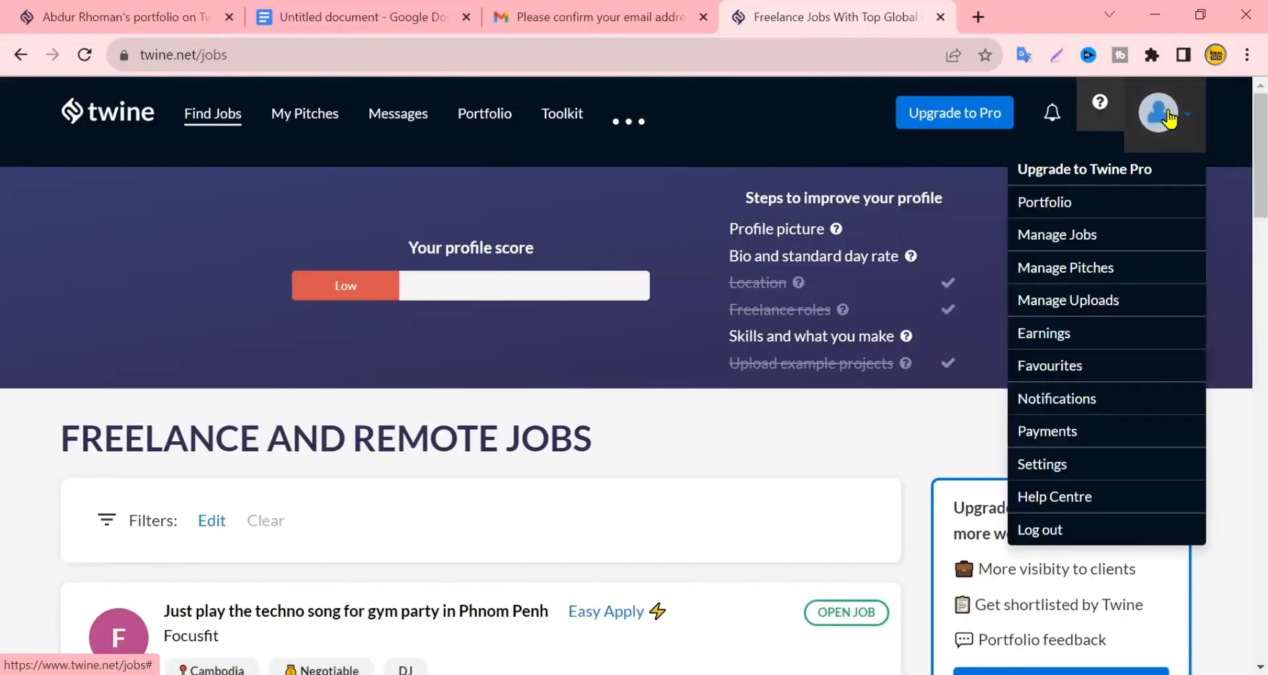
click(1078, 204)
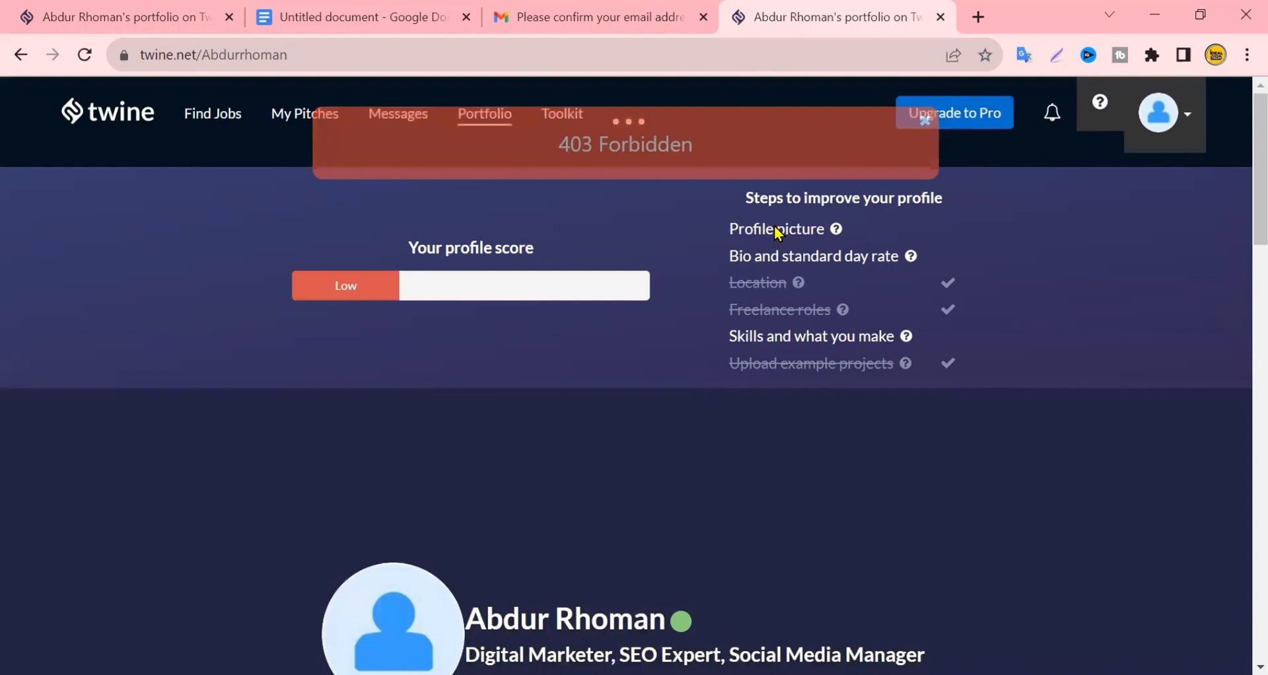
Step: Upload a profile picture from the Downloads folder to the portfolio
scroll(778, 233, down, 5)
click(398, 337)
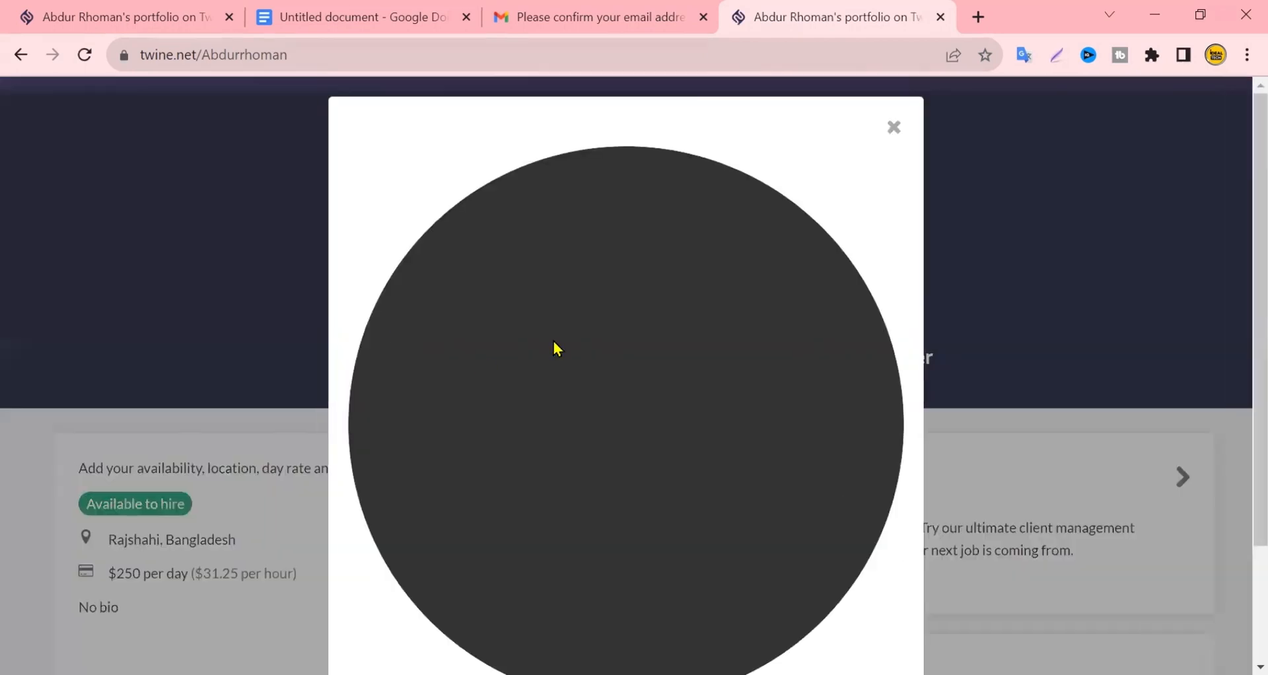
scroll(699, 422, down, 2)
click(628, 588)
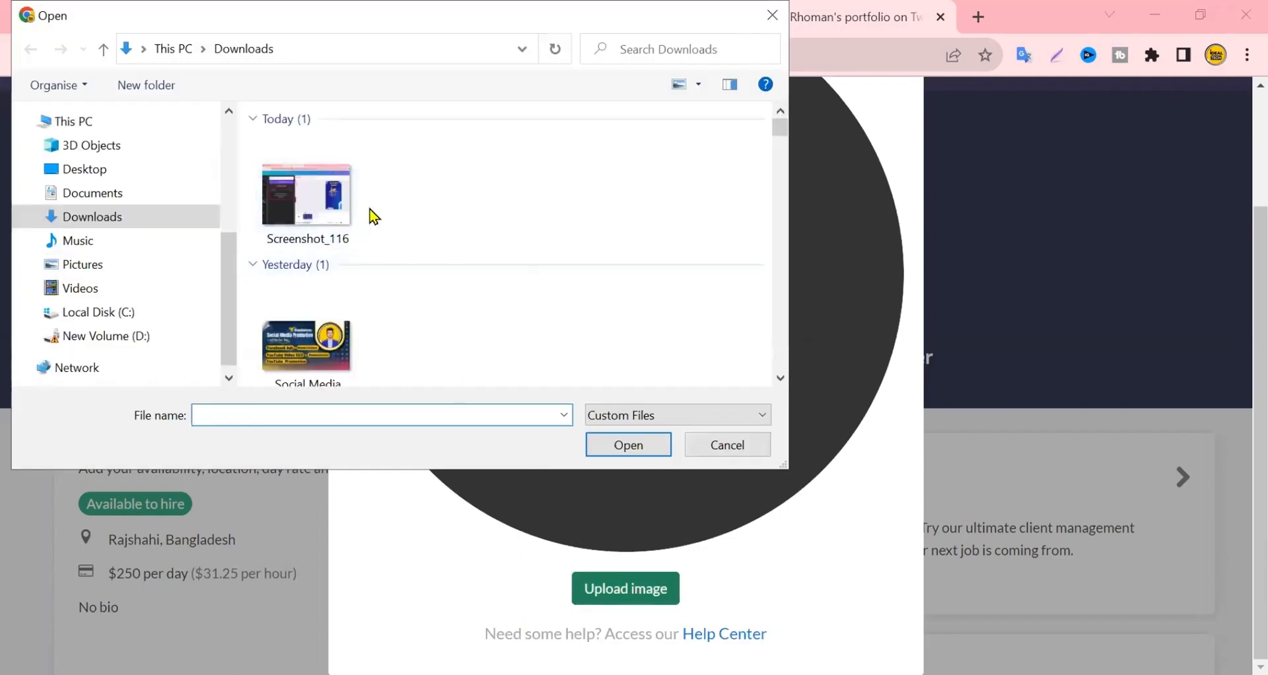
scroll(371, 213, down, 5)
scroll(371, 213, down, 6)
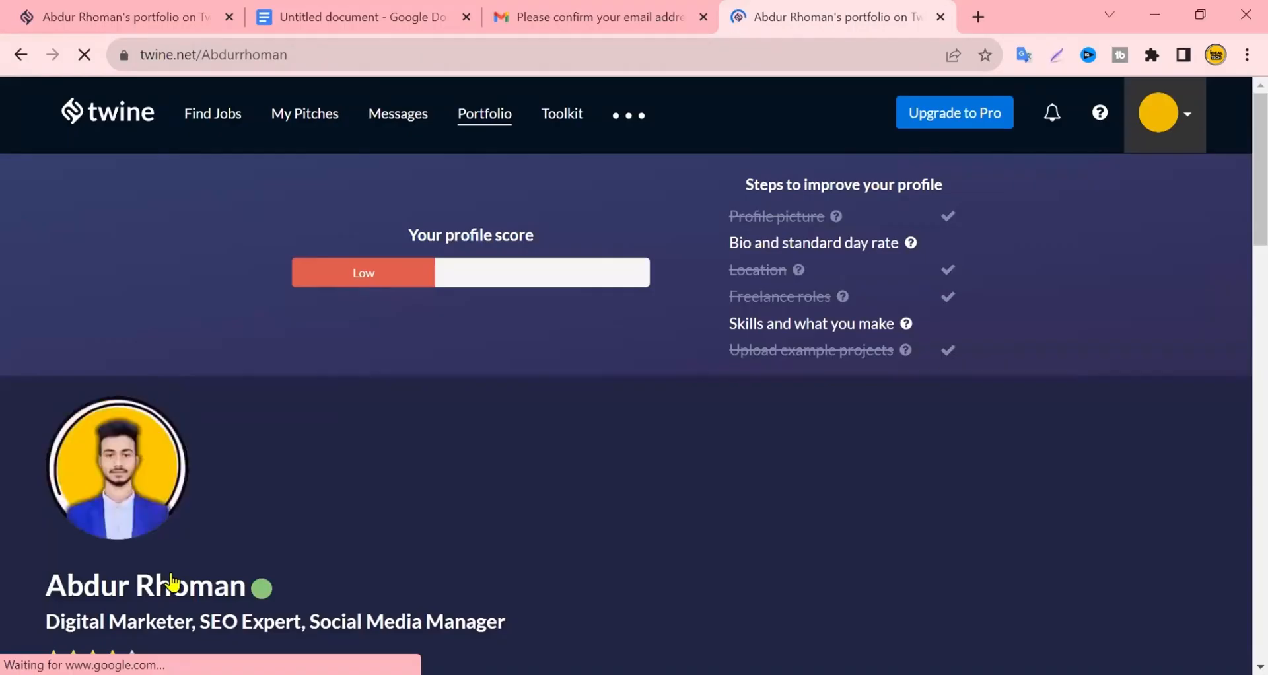
Step: Open the availability, location, day rate and bio details for editing and check the availability date calendar
scroll(175, 573, down, 4)
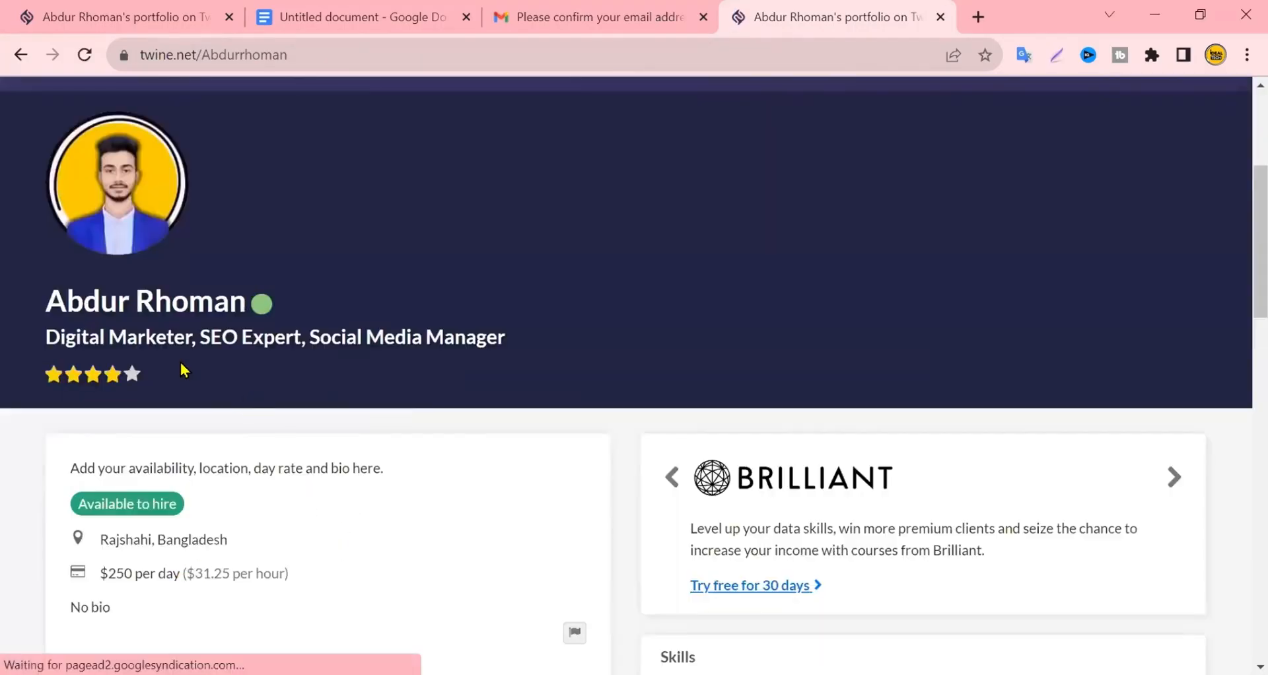
scroll(491, 441, down, 2)
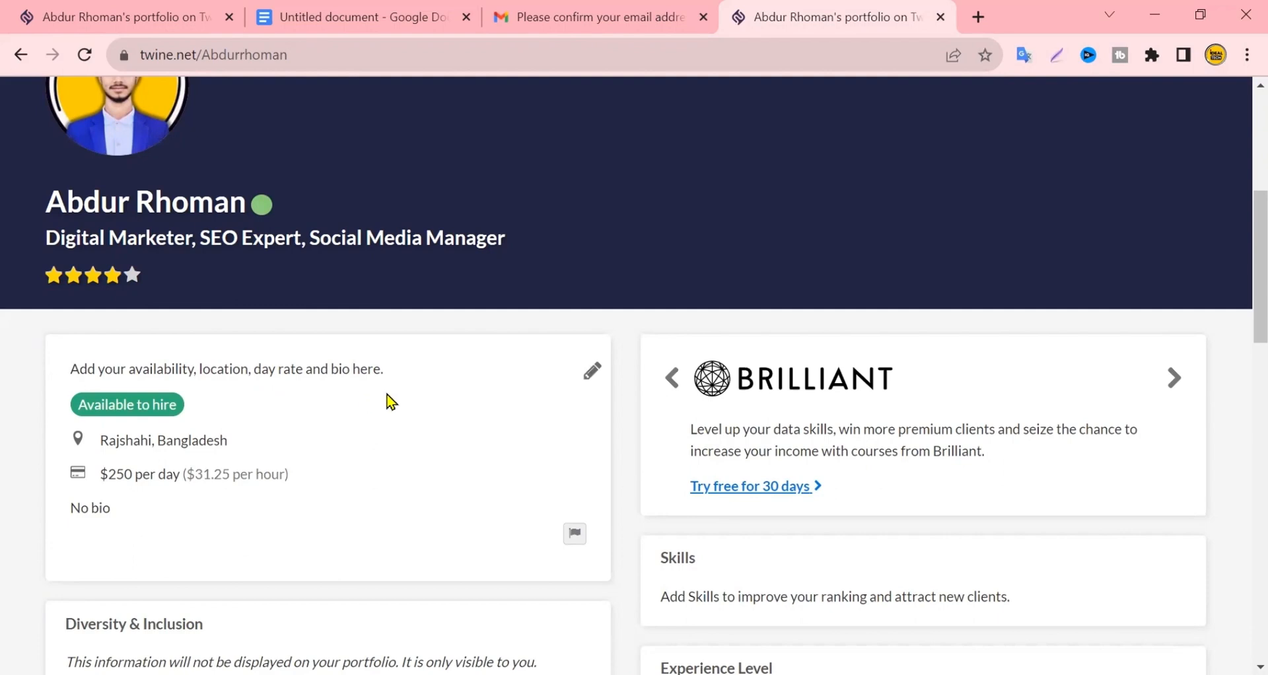
scroll(224, 503, down, 2)
scroll(223, 503, down, 1)
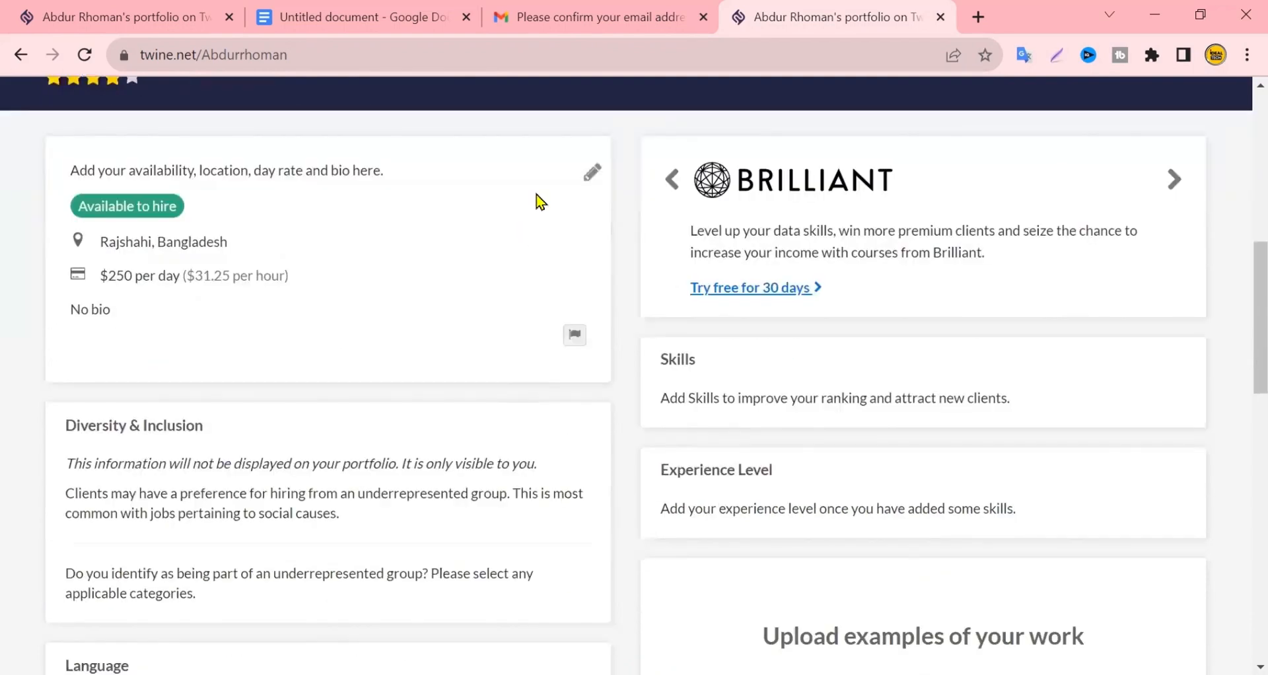
click(593, 177)
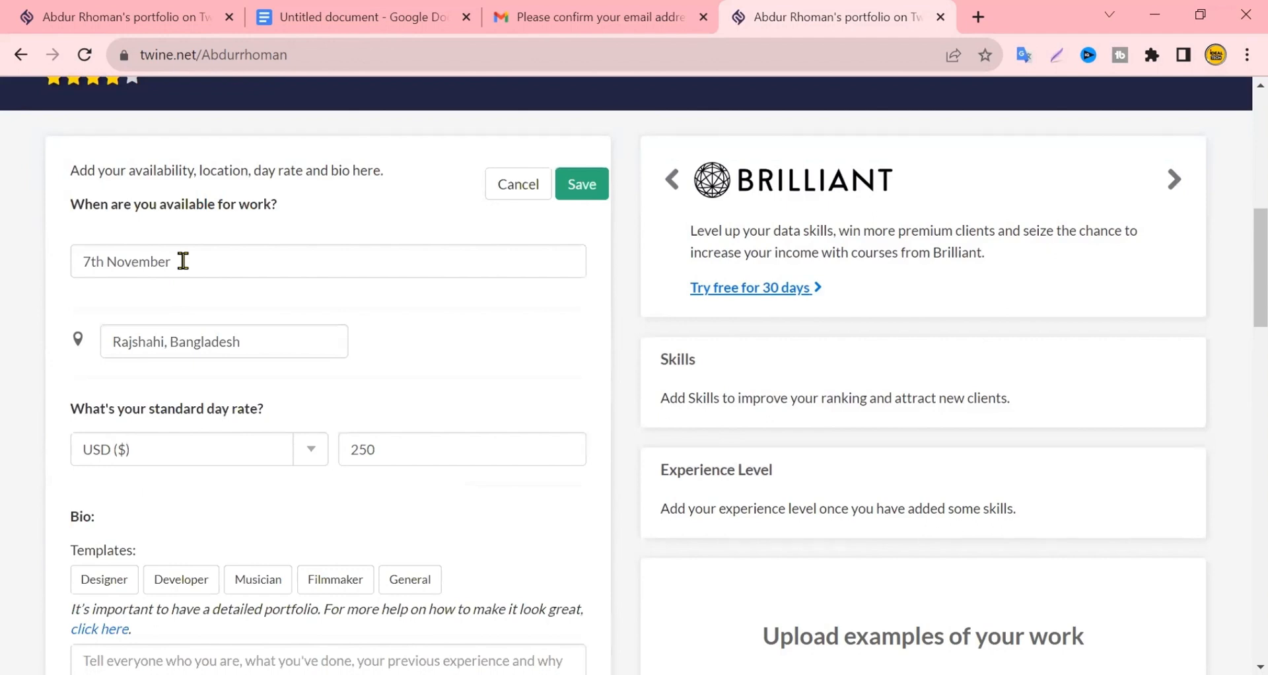
click(183, 260)
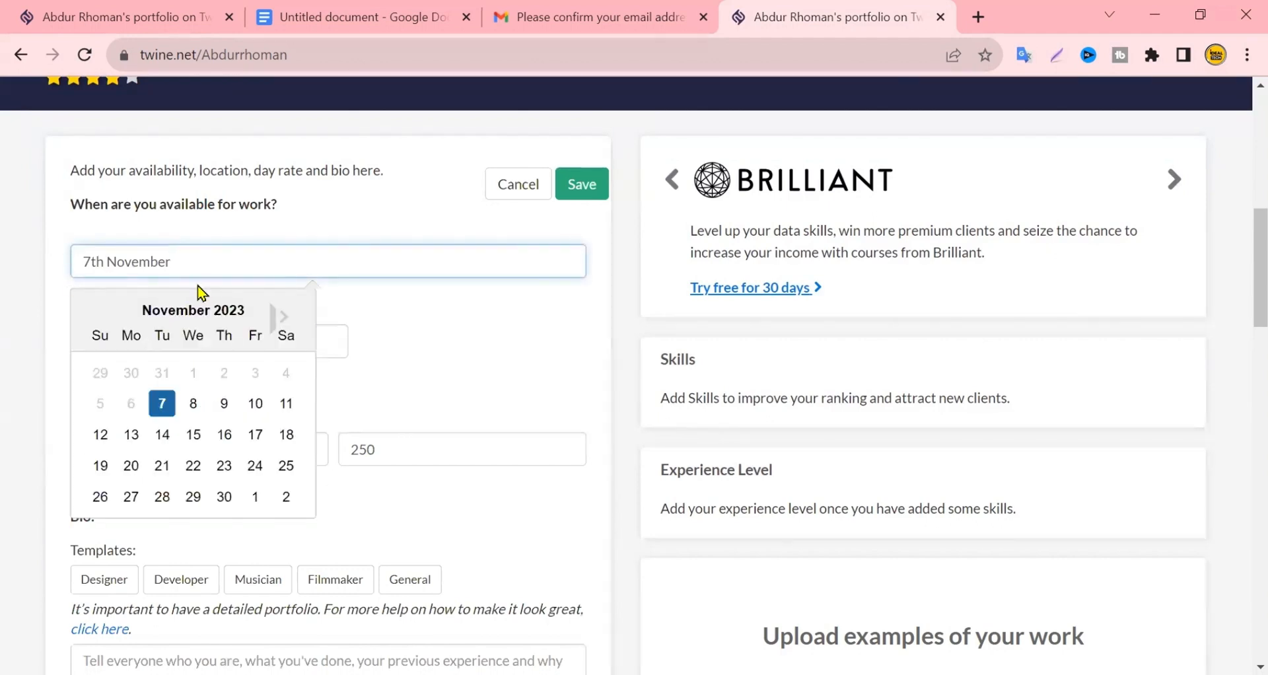
click(441, 309)
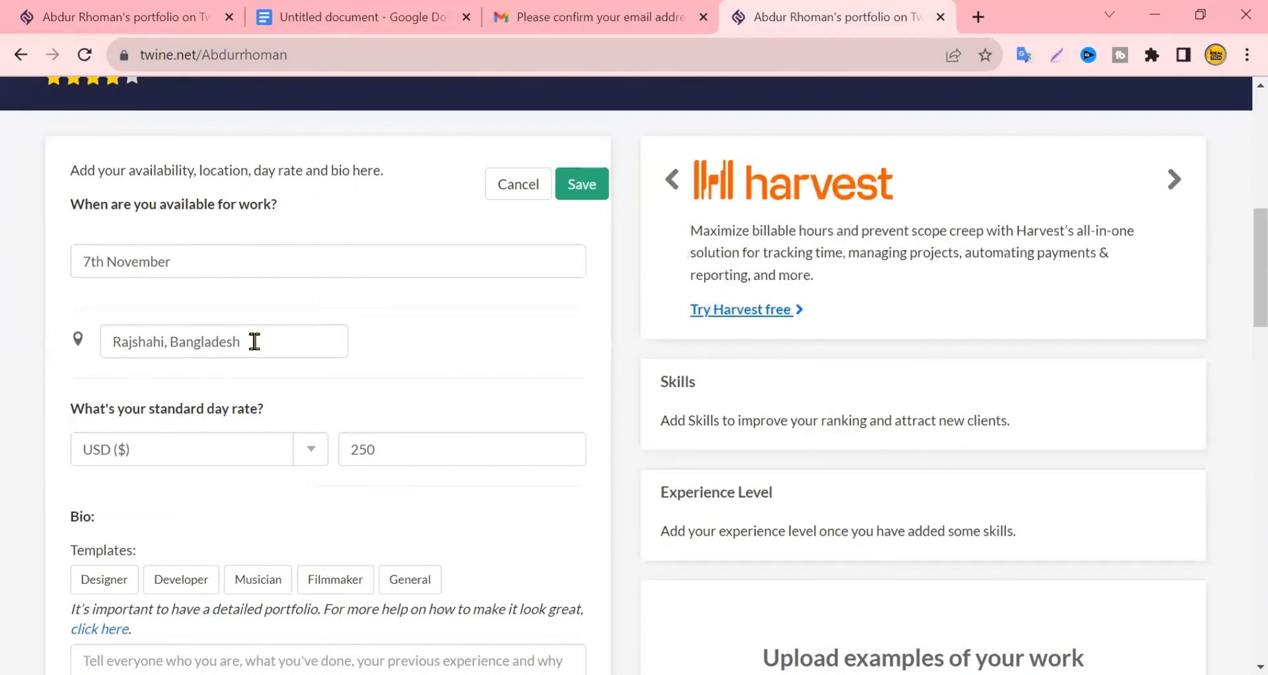
Step: Look over the location, standard day rate and bio template options in the profile details form
scroll(330, 370, down, 1)
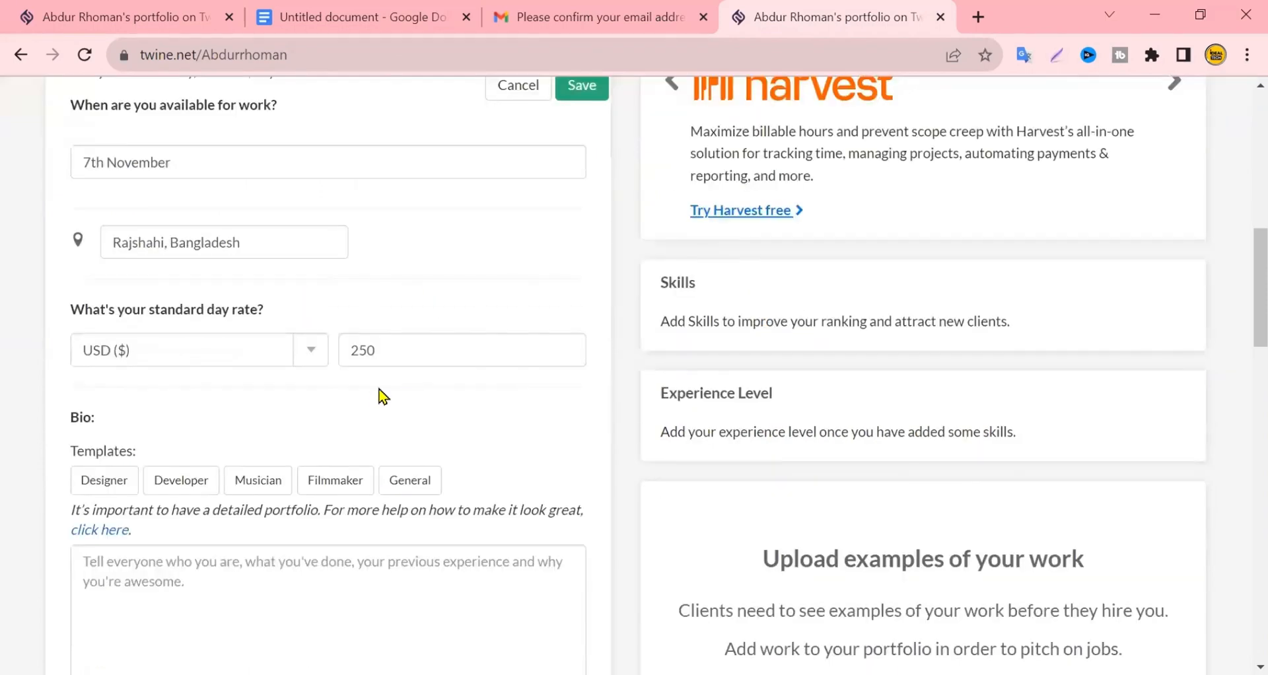
scroll(373, 398, down, 1)
scroll(370, 400, up, 1)
scroll(442, 347, down, 1)
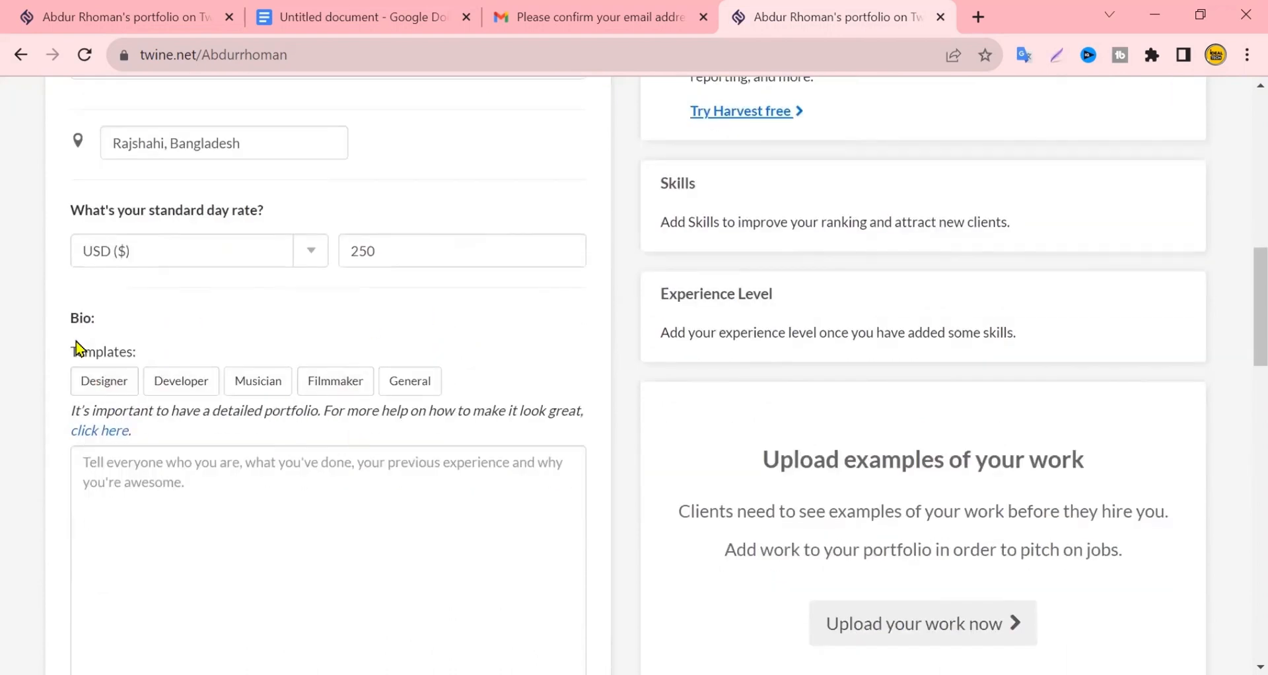
scroll(62, 447, up, 5)
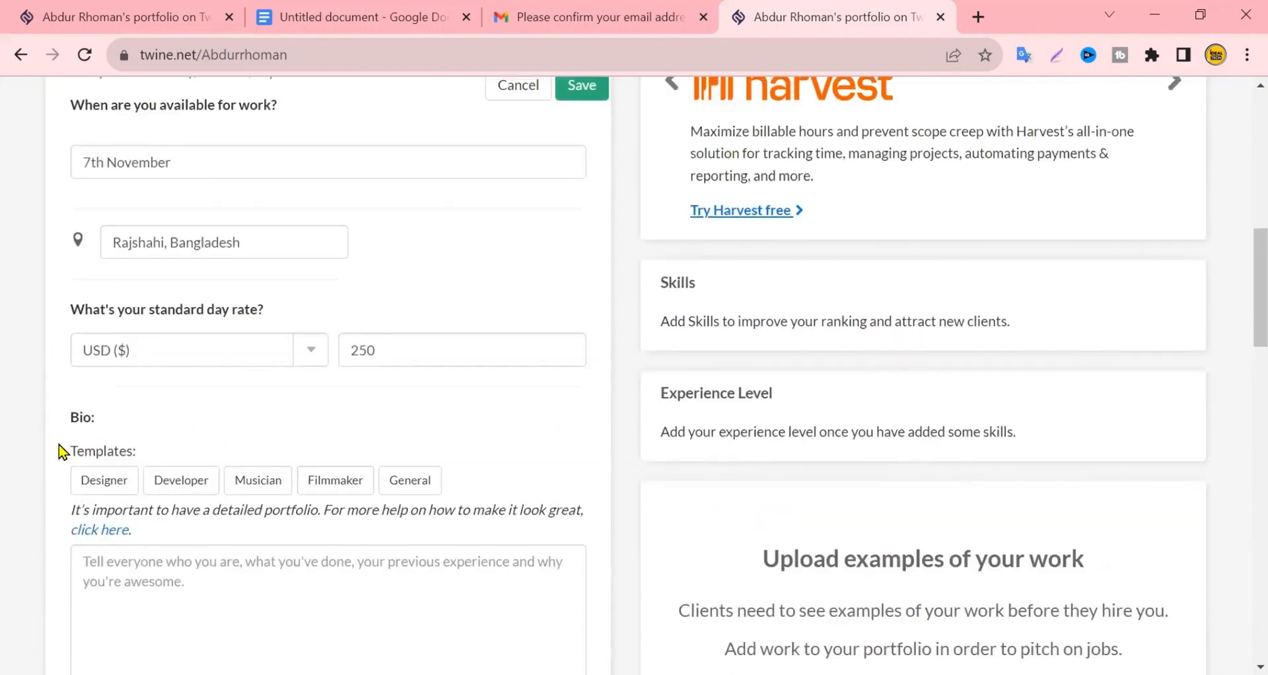
scroll(148, 513, down, 5)
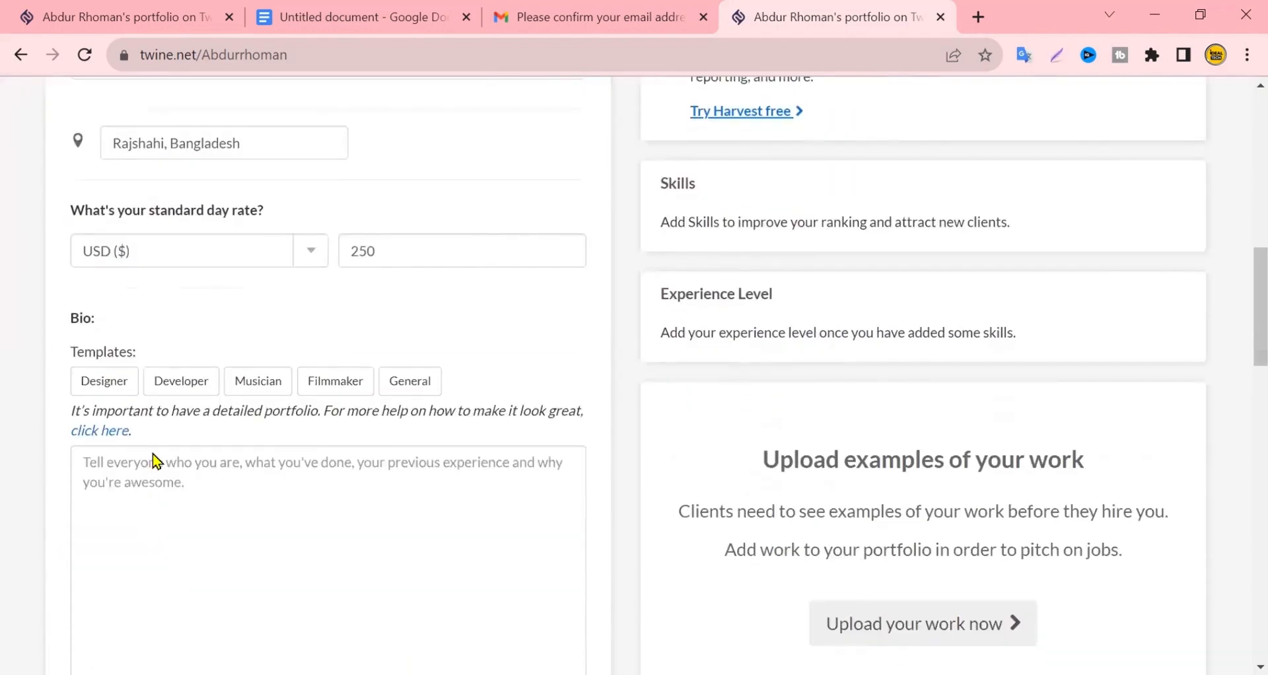
scroll(192, 510, down, 2)
Step: Try the Designer template for the bio, look it over and clear the bio text
click(191, 406)
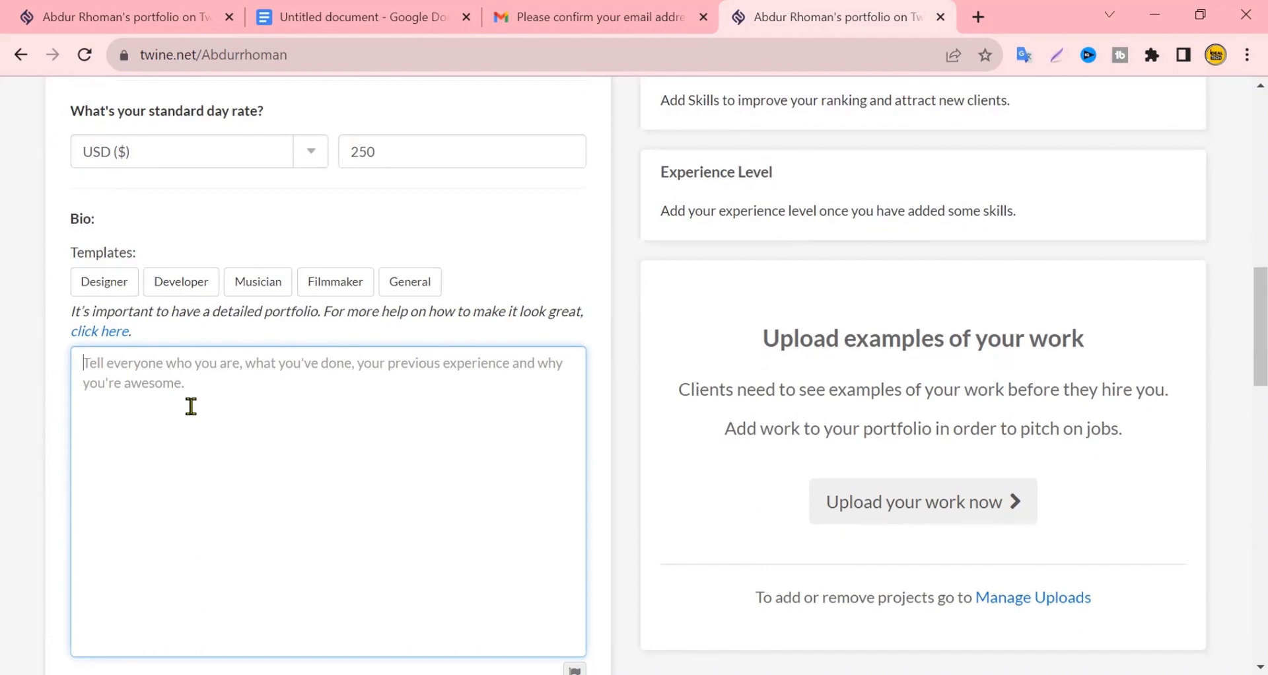
click(100, 288)
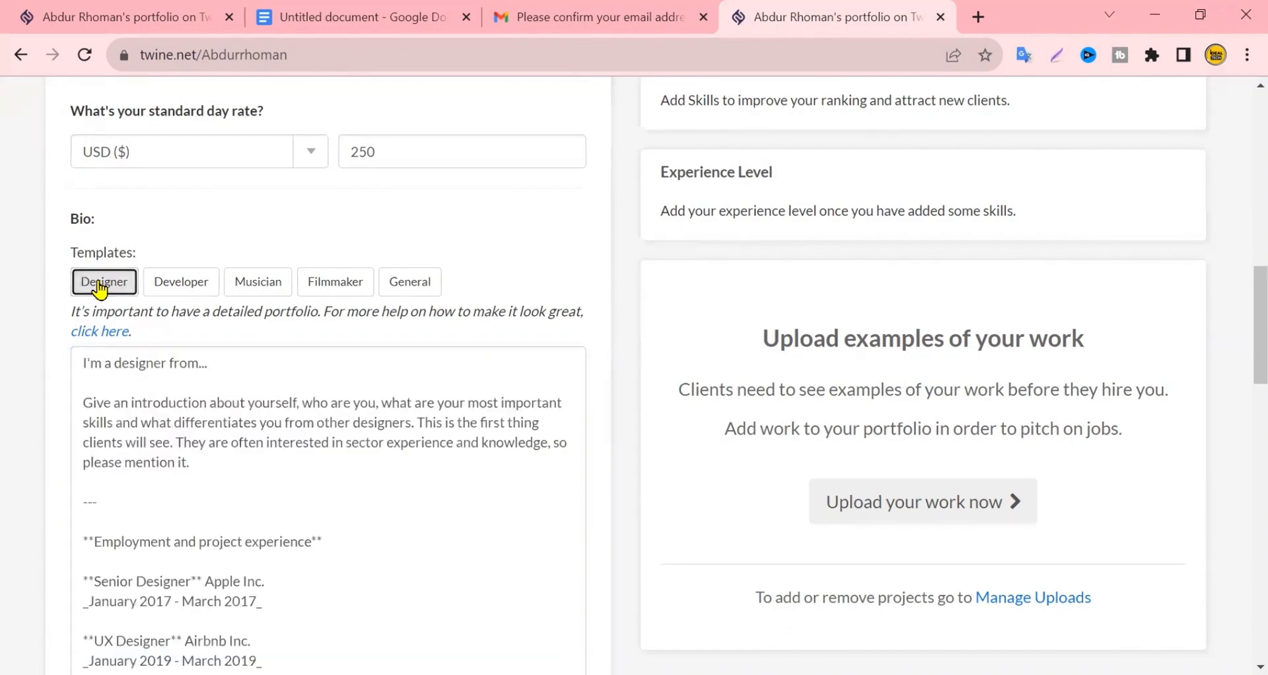
scroll(184, 387, down, 5)
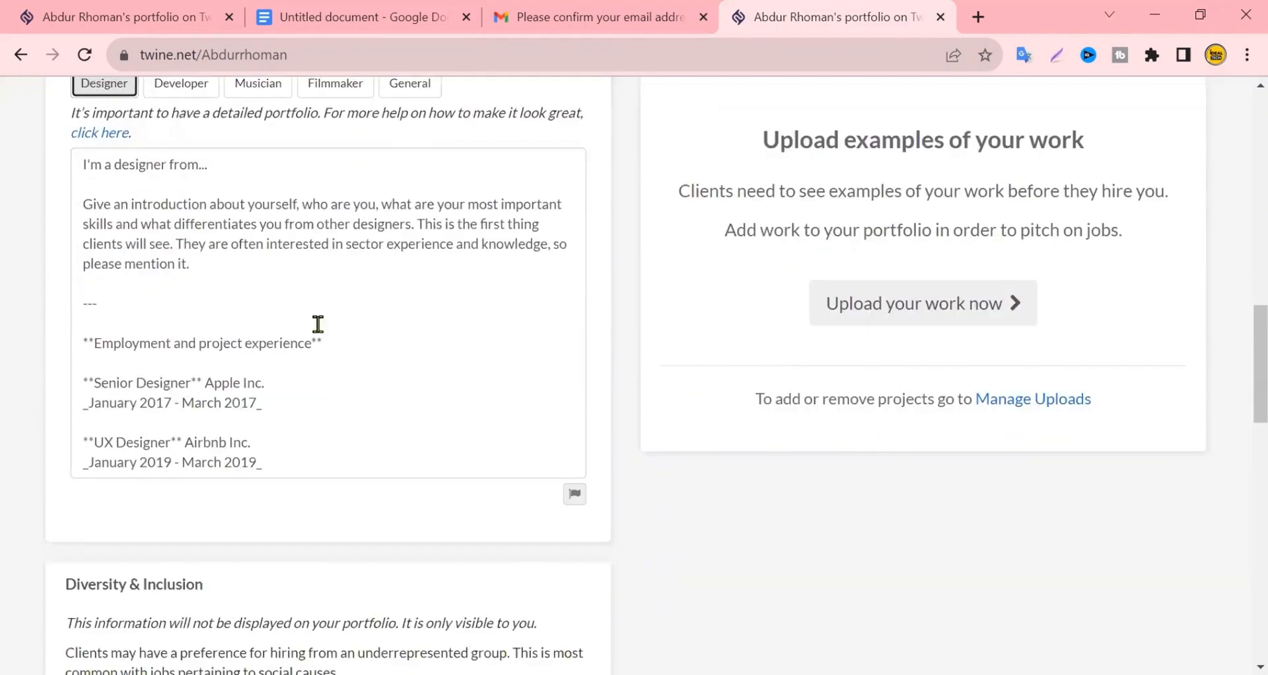
scroll(212, 451, up, 4)
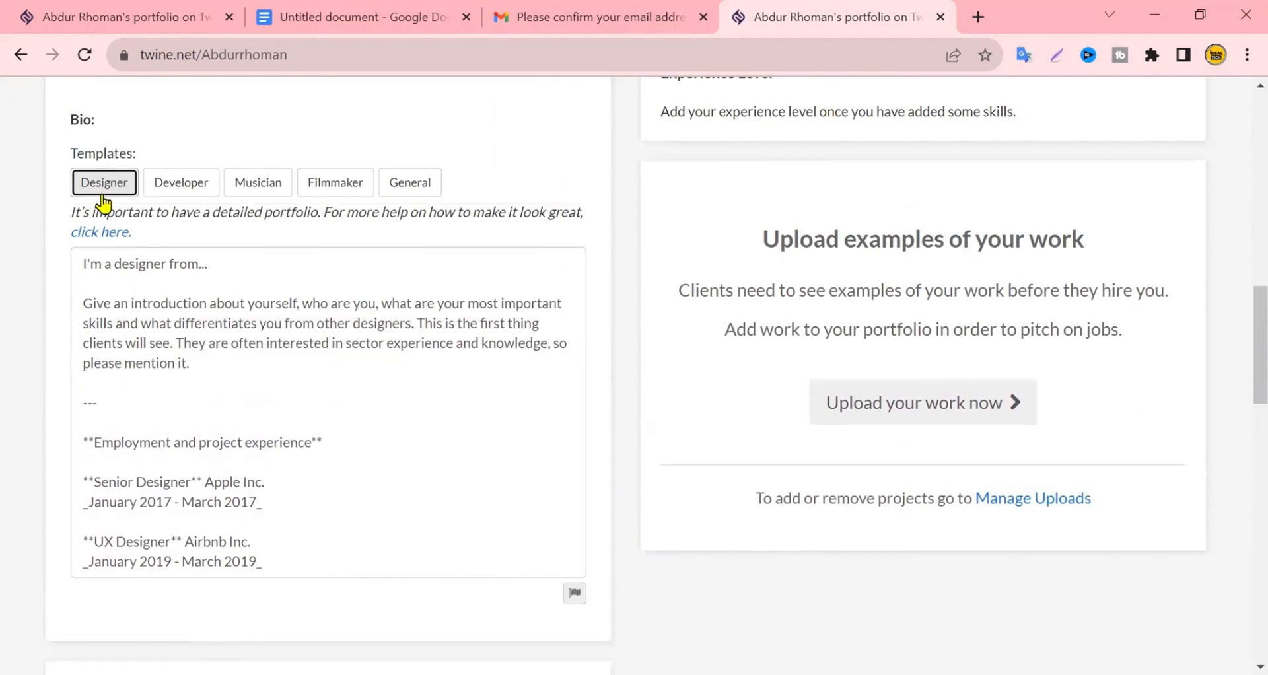
drag(313, 555, 10, 260)
key(BackSpace)
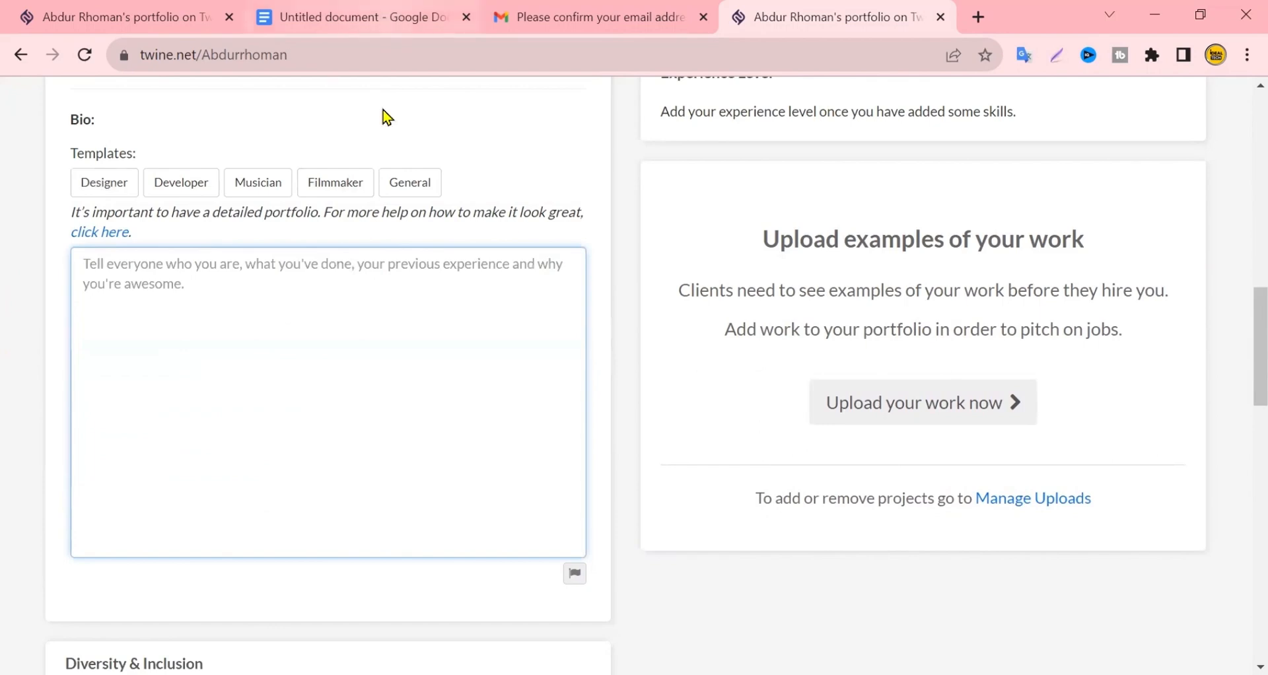
Step: Copy the prepared bio text from the untitled Google Docs document and paste it into the Twine bio
click(370, 17)
drag(348, 319, 561, 672)
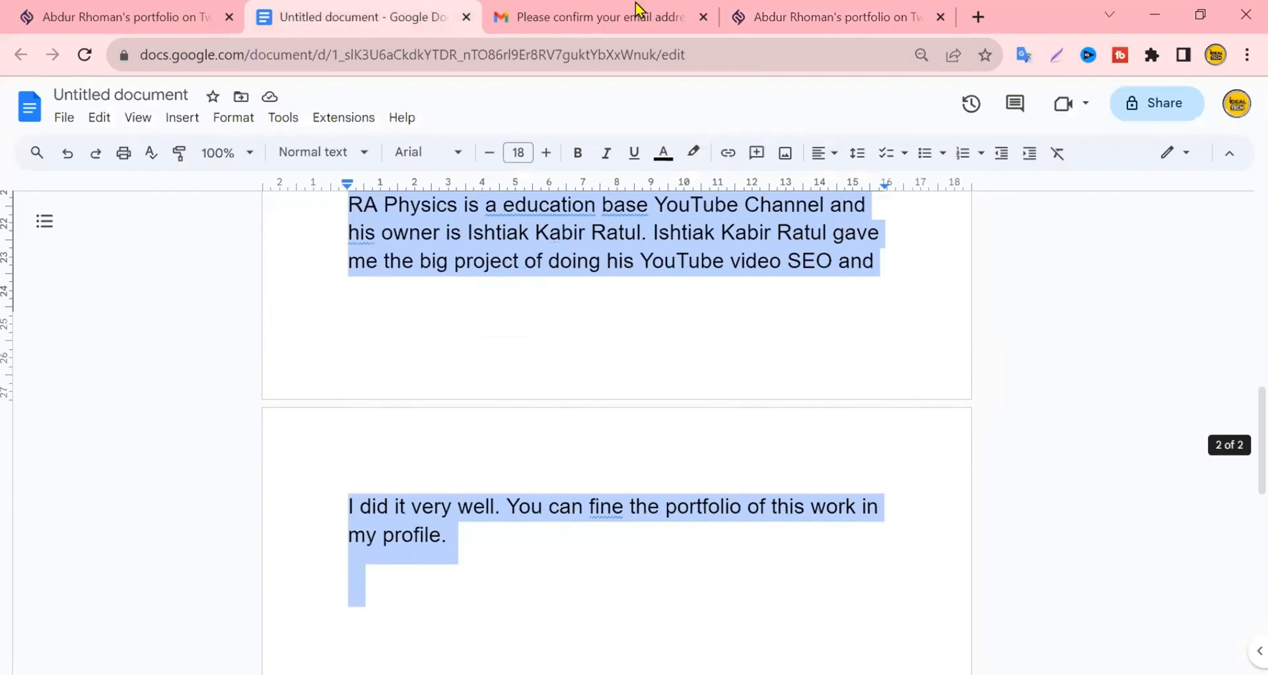
click(792, 13)
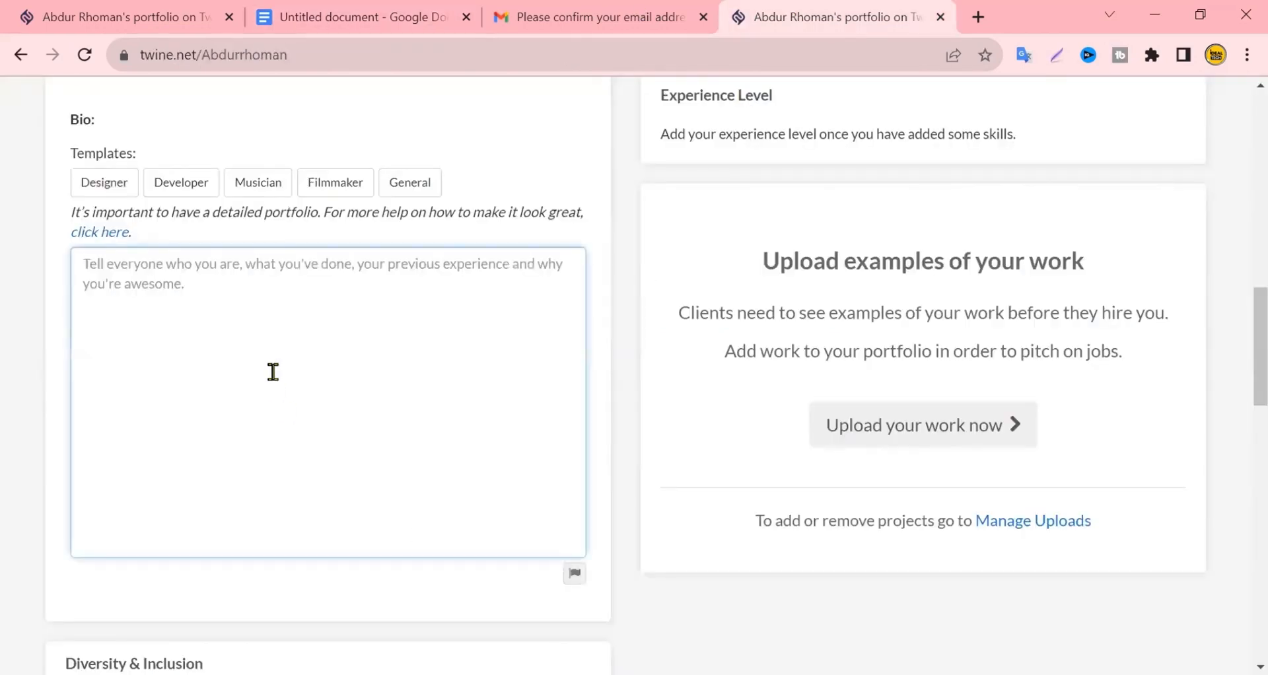
click(273, 372)
key(ctrl+v)
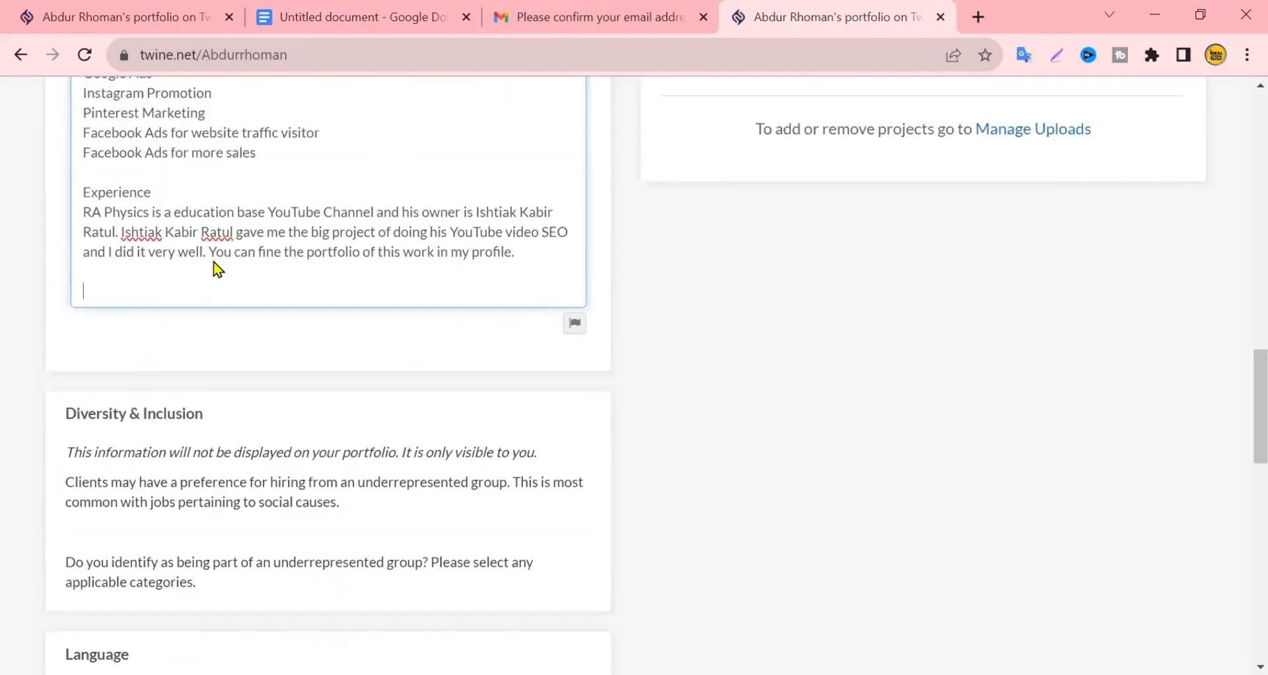
Step: Add Bengali to the profile's languages at the Fluent level and save it
scroll(215, 272, down, 5)
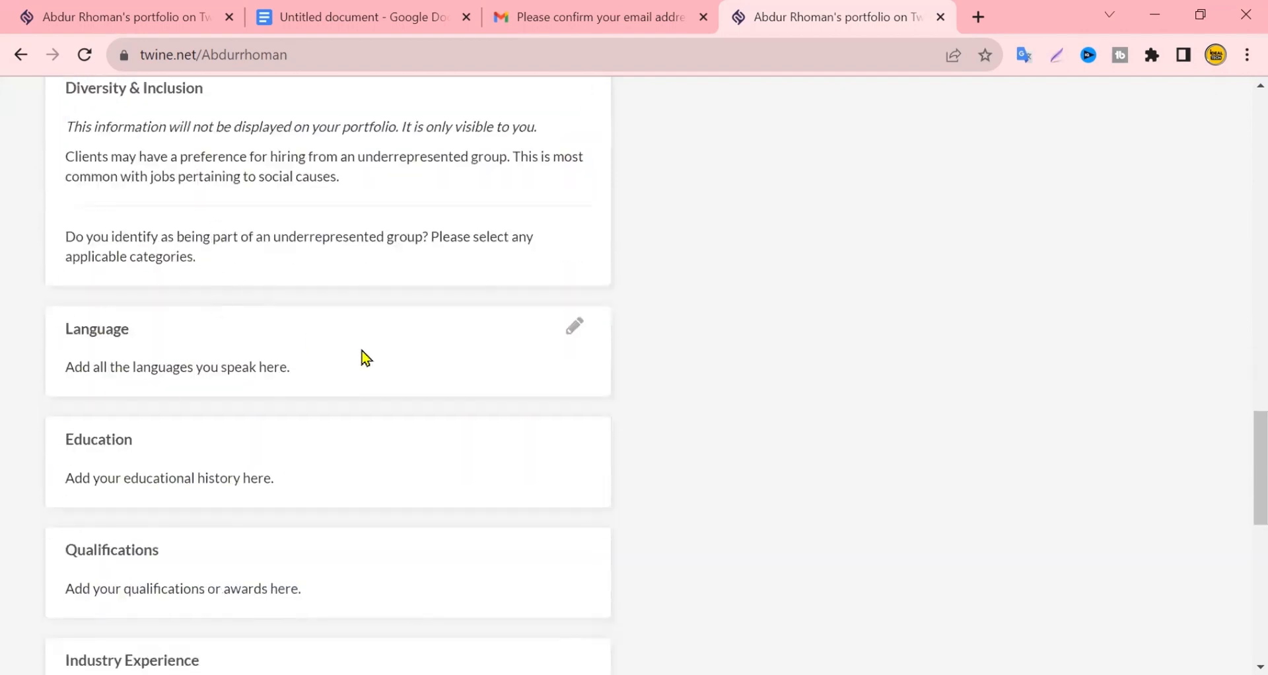
click(574, 327)
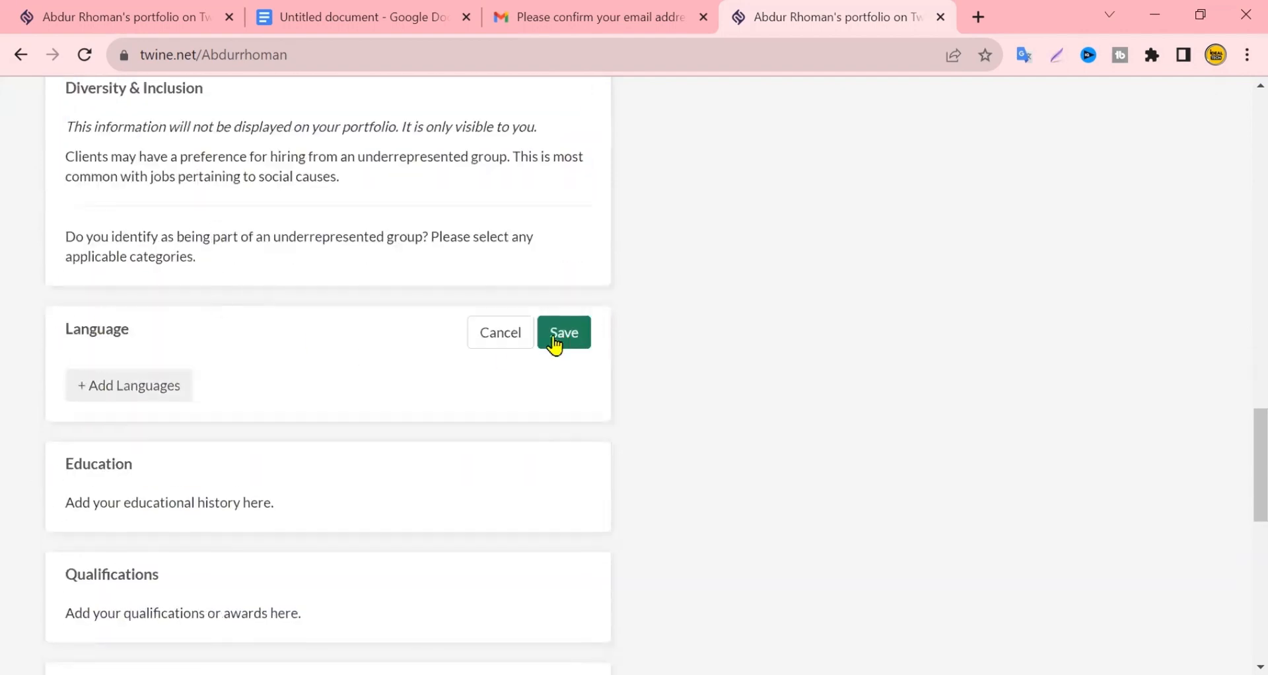
click(151, 395)
click(213, 396)
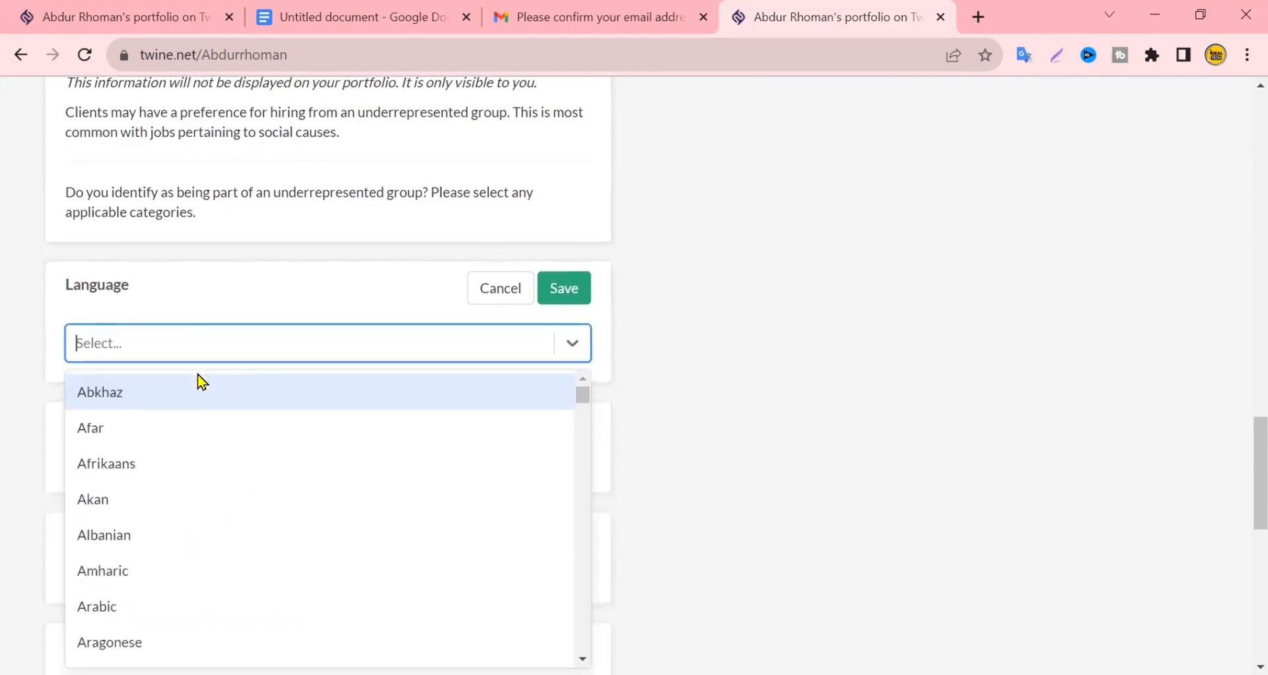
text(en)
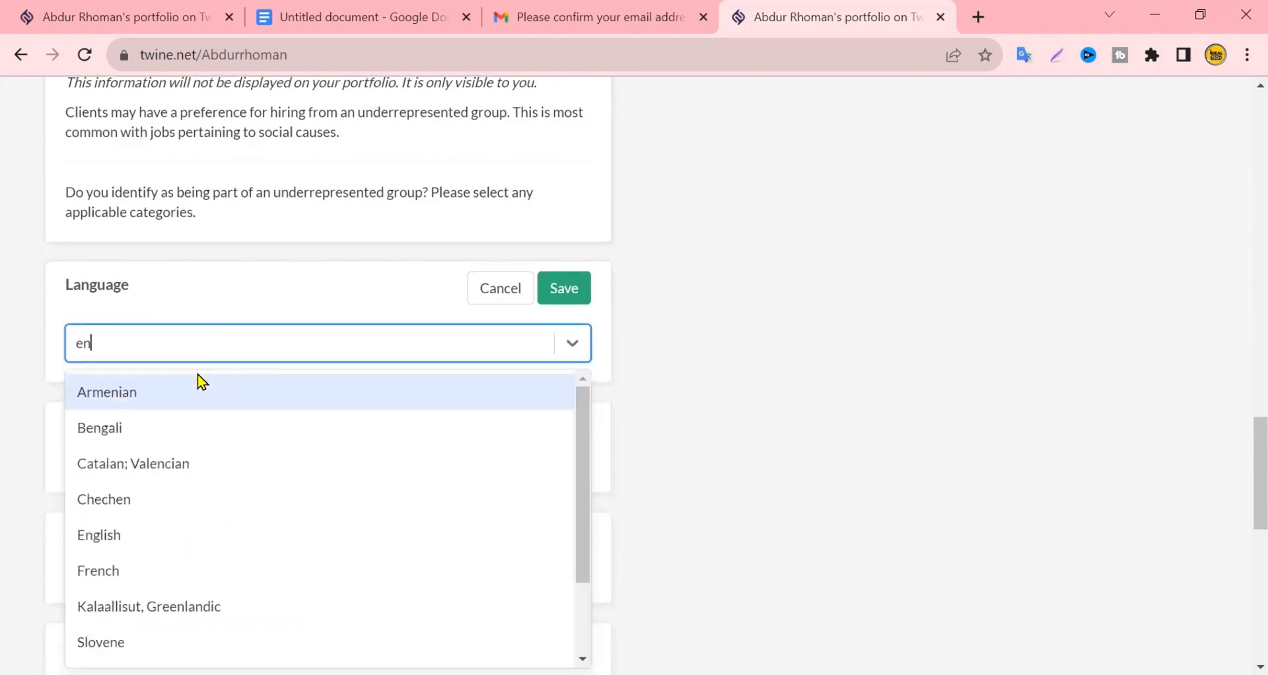
click(195, 428)
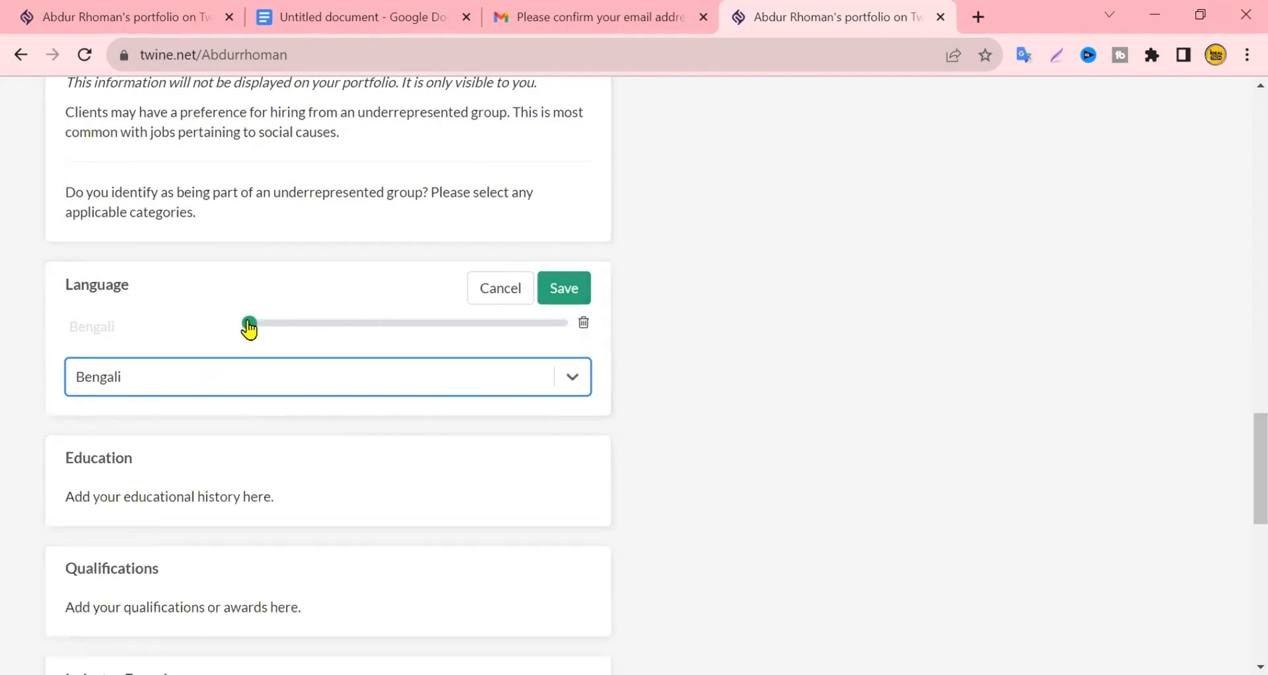
drag(249, 326, 561, 336)
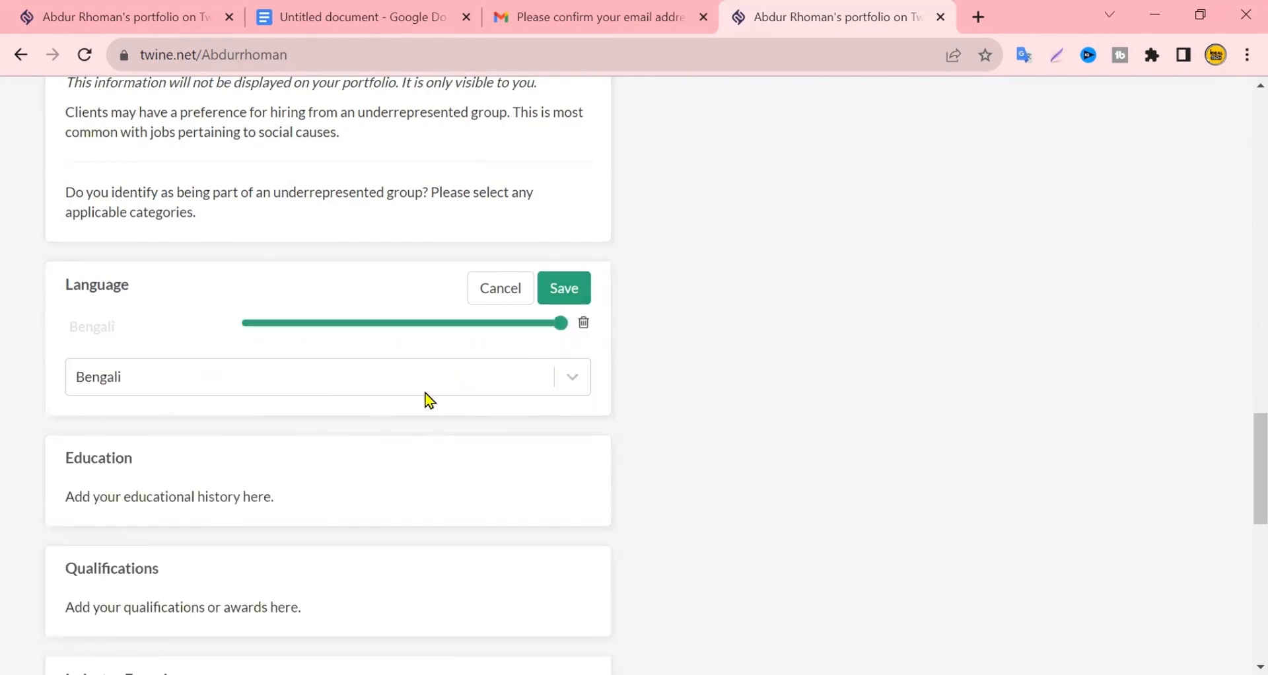
click(564, 295)
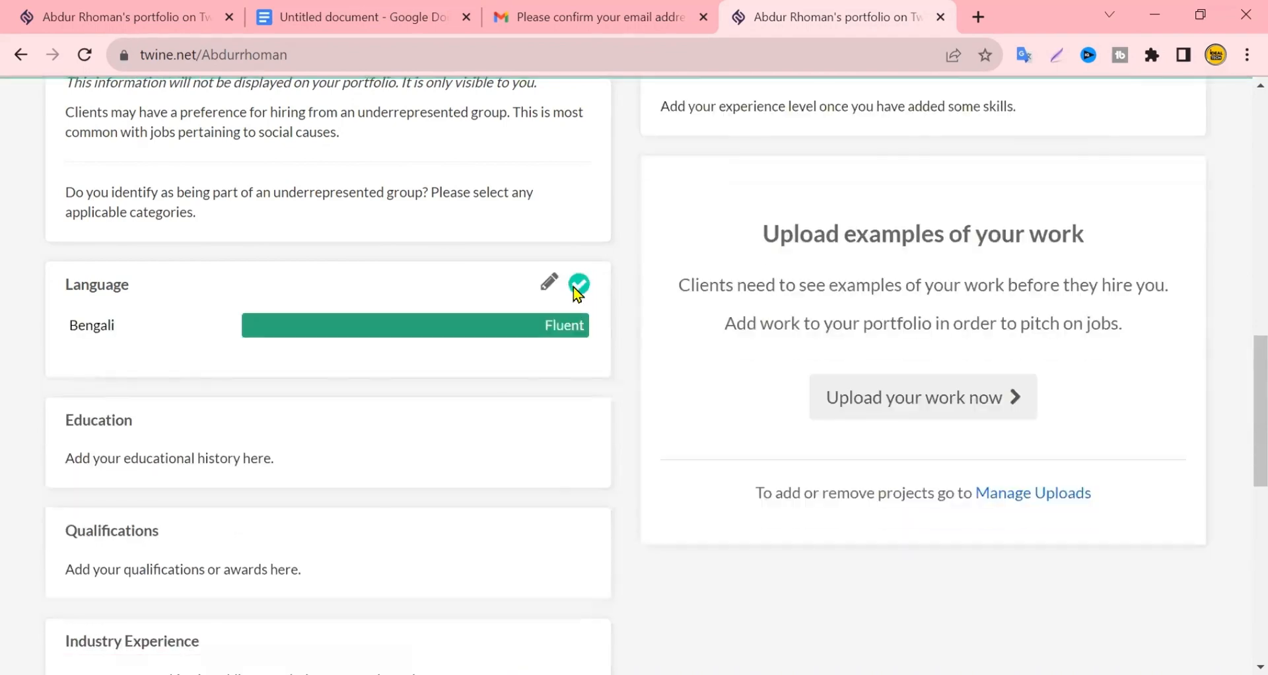
Step: Add English as a second profile language at the Fluent level and save the language list
click(550, 283)
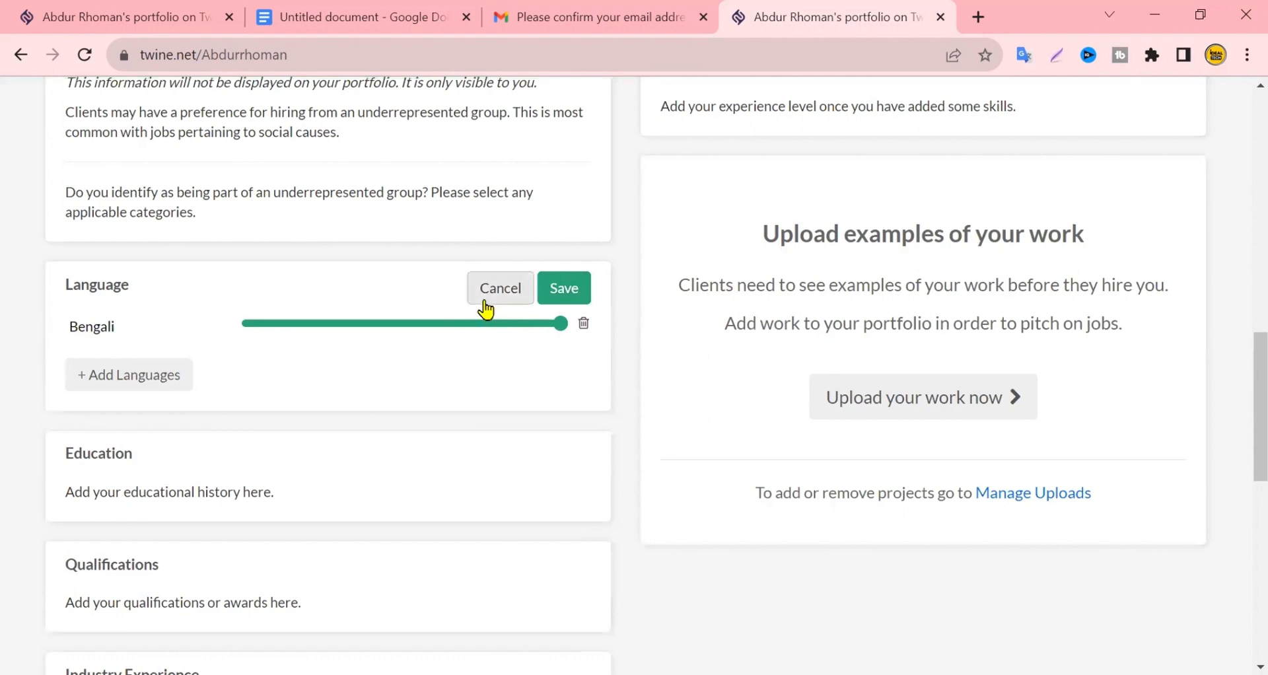
click(159, 375)
click(152, 375)
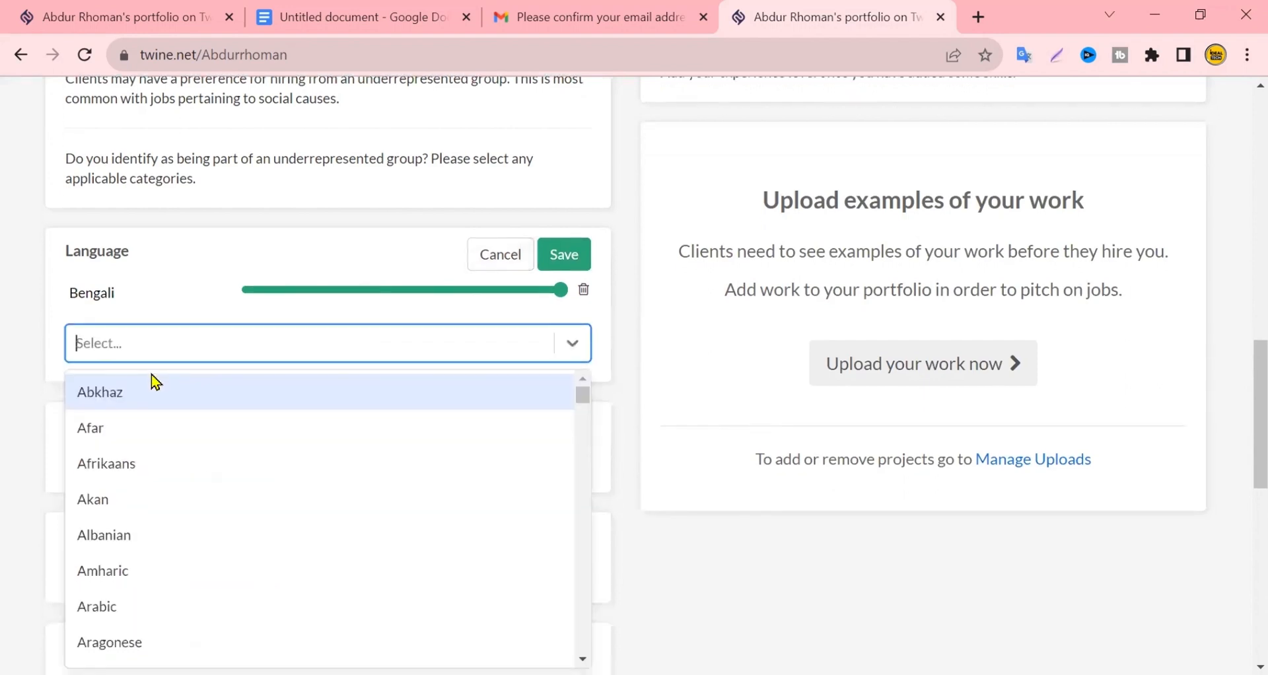
text(e)
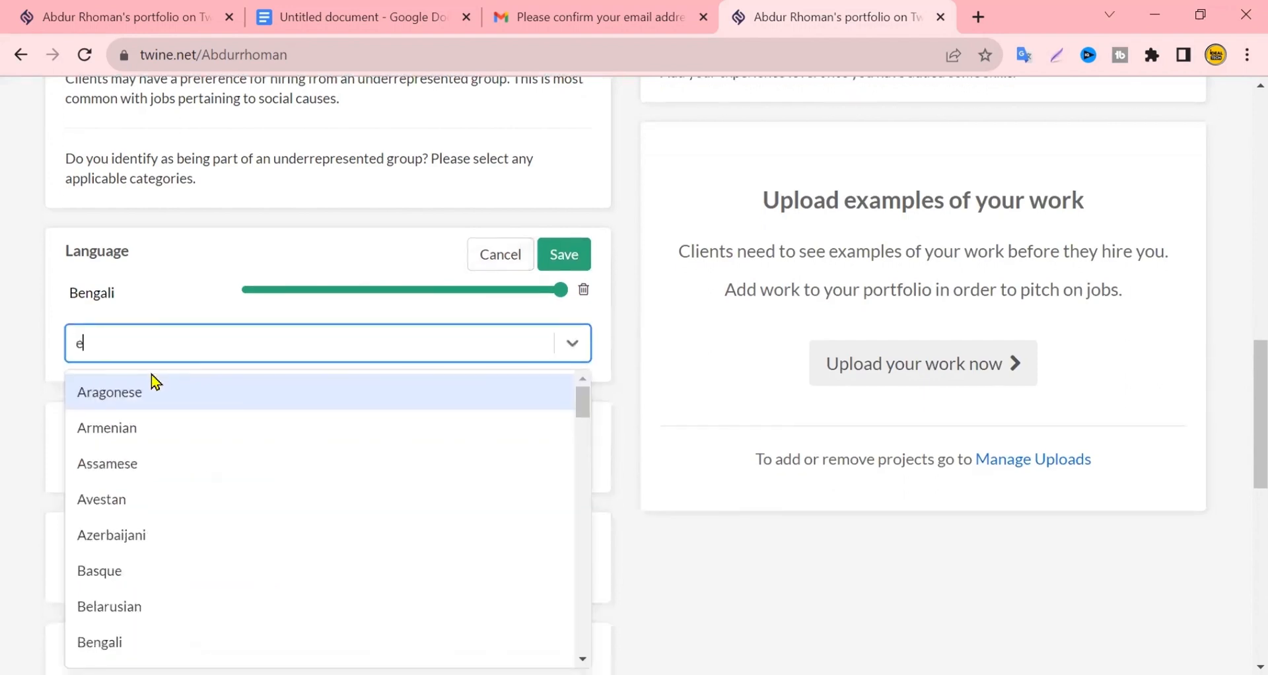
text(ng)
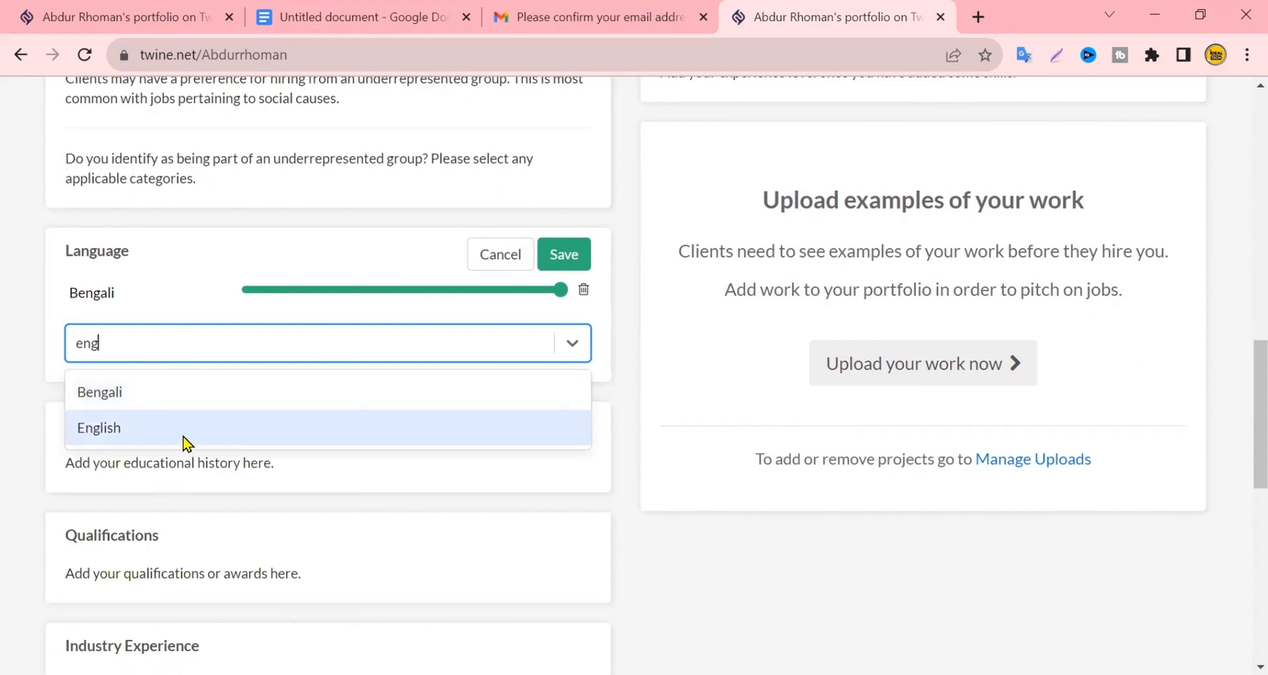
click(181, 433)
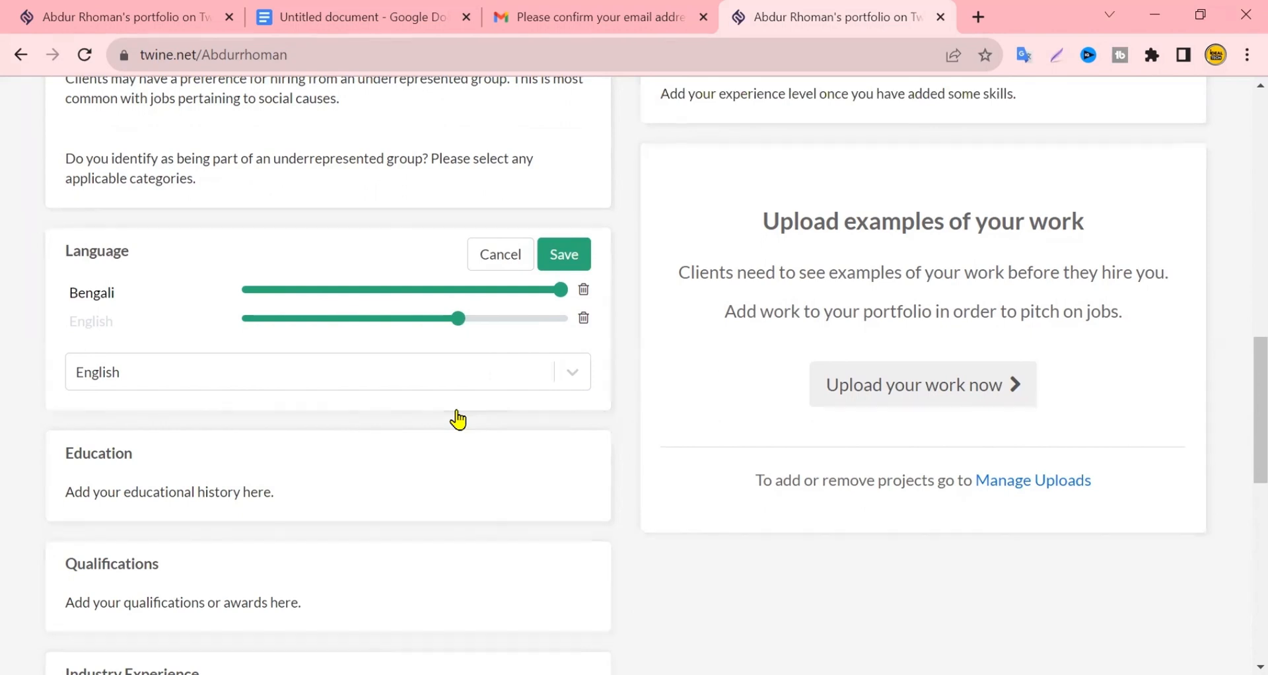
drag(458, 410, 476, 410)
mouse_move(564, 286)
mouse_down()
mouse_move(544, 287)
mouse_move(569, 301)
mouse_up()
drag(479, 324, 619, 349)
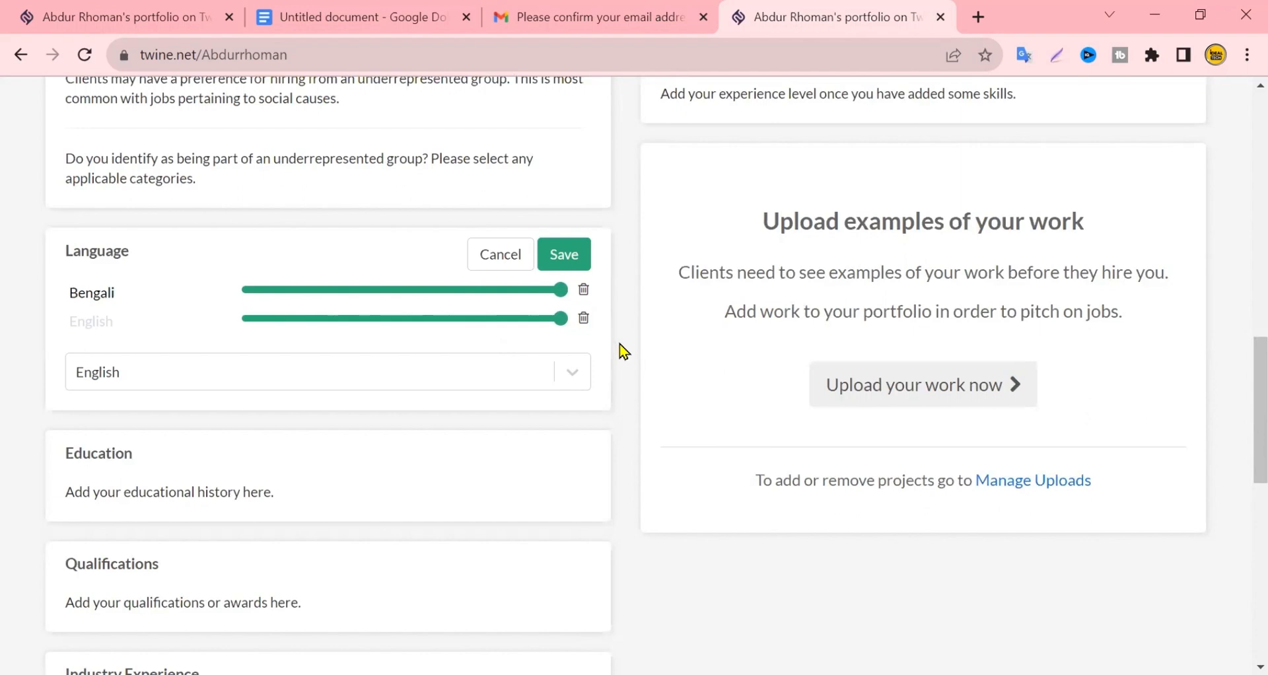
click(565, 258)
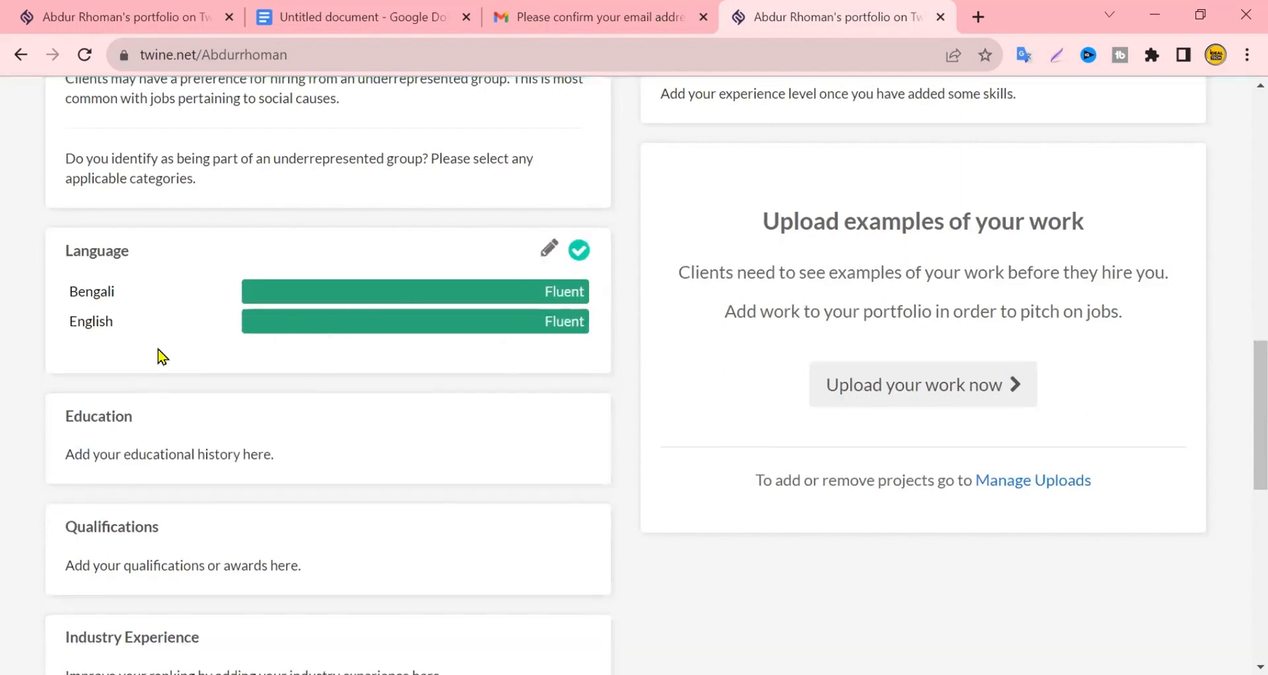
Step: Add a B.S.C at Rajshahi College to the profile's education, dated November 8, 2021 to November 20, 2024
scroll(396, 356, down, 2)
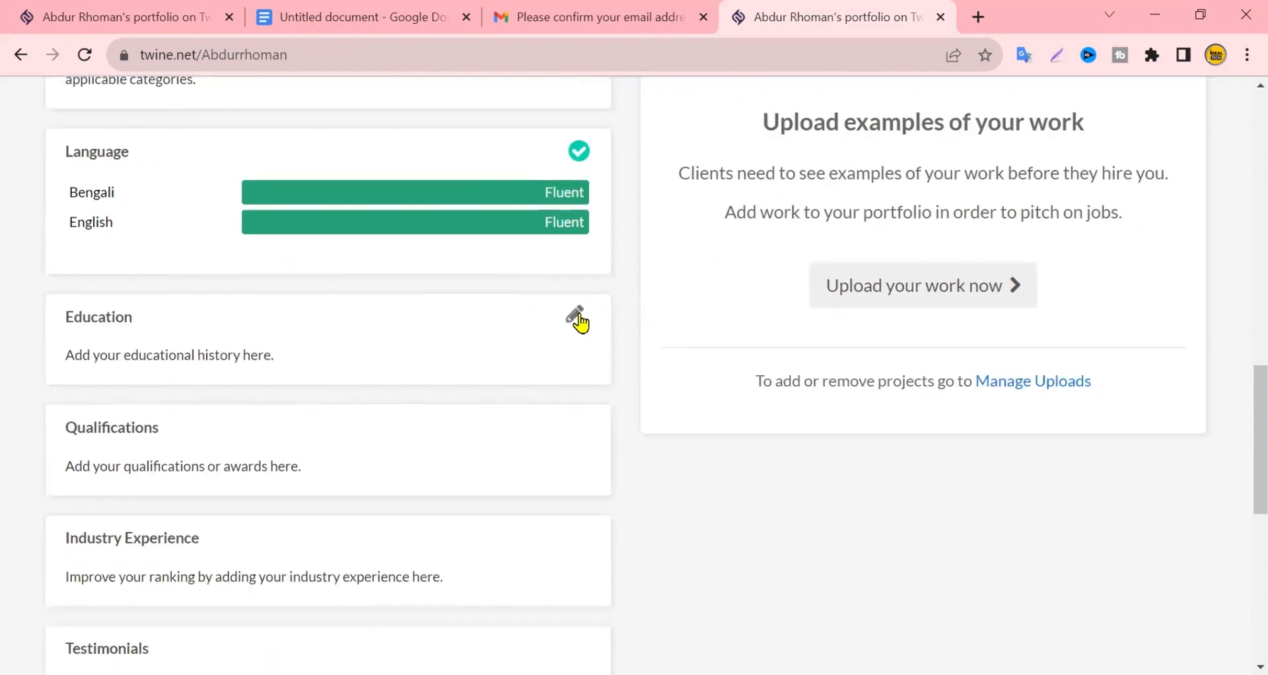
click(578, 316)
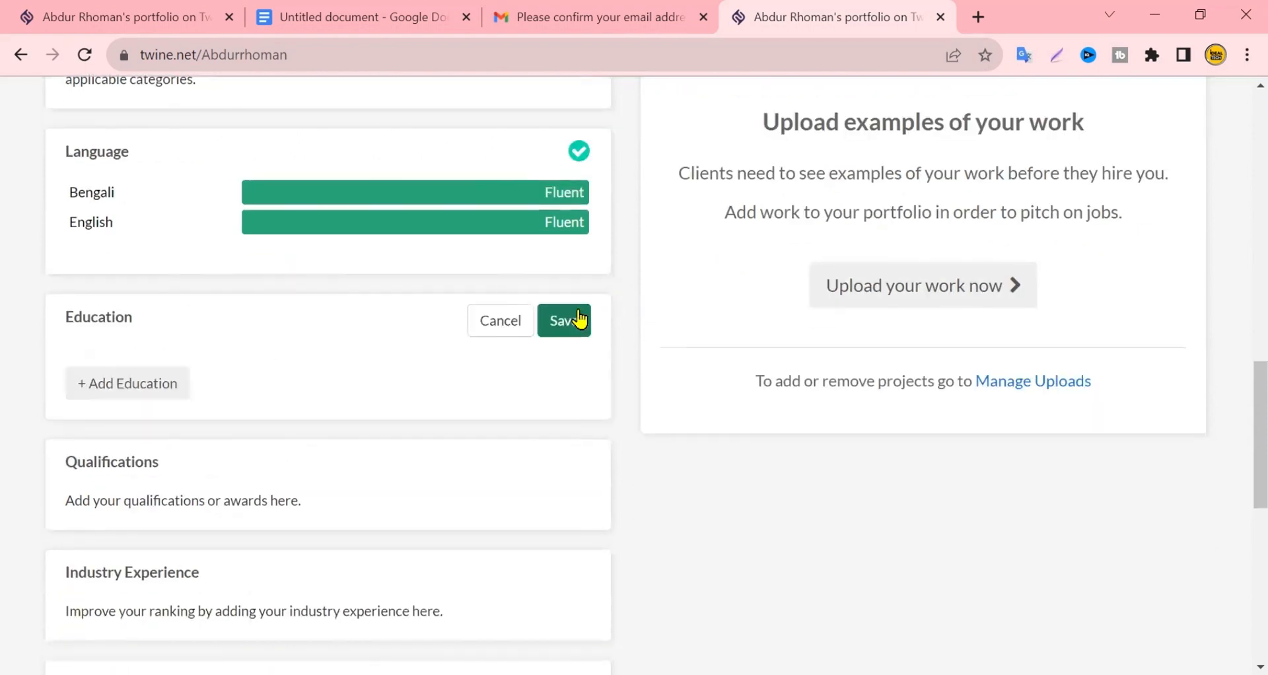
click(124, 389)
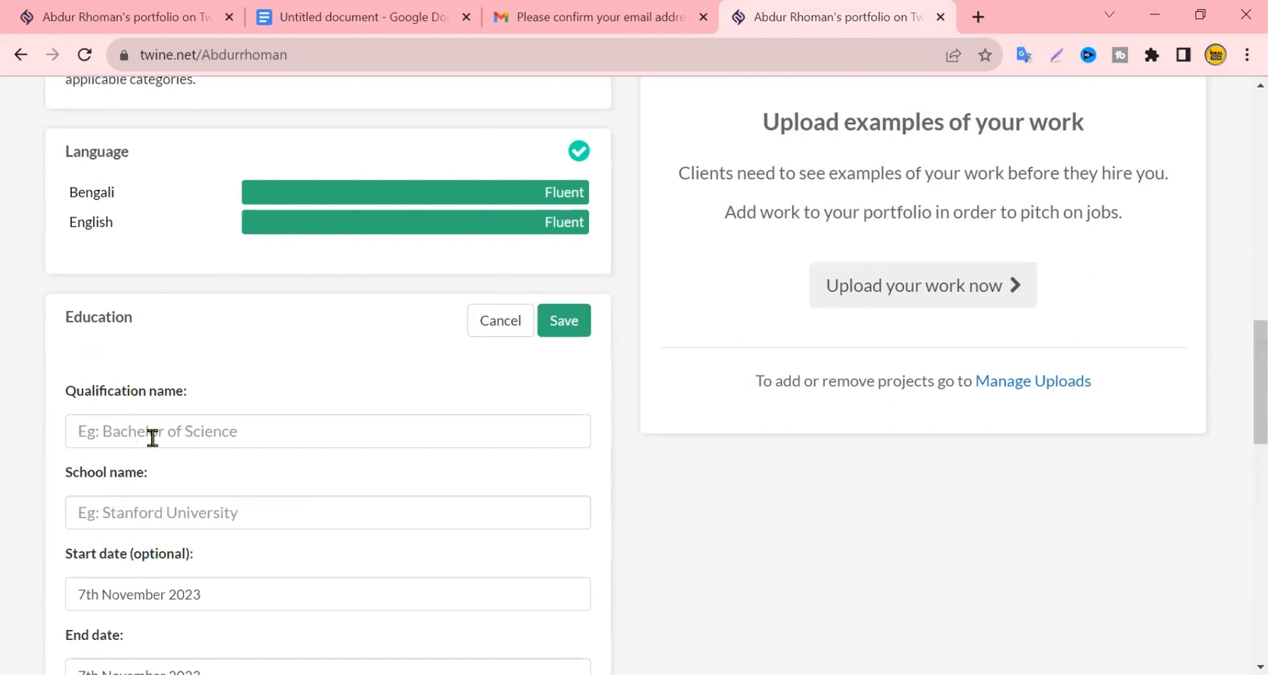
click(153, 436)
scroll(538, 274, down, 2)
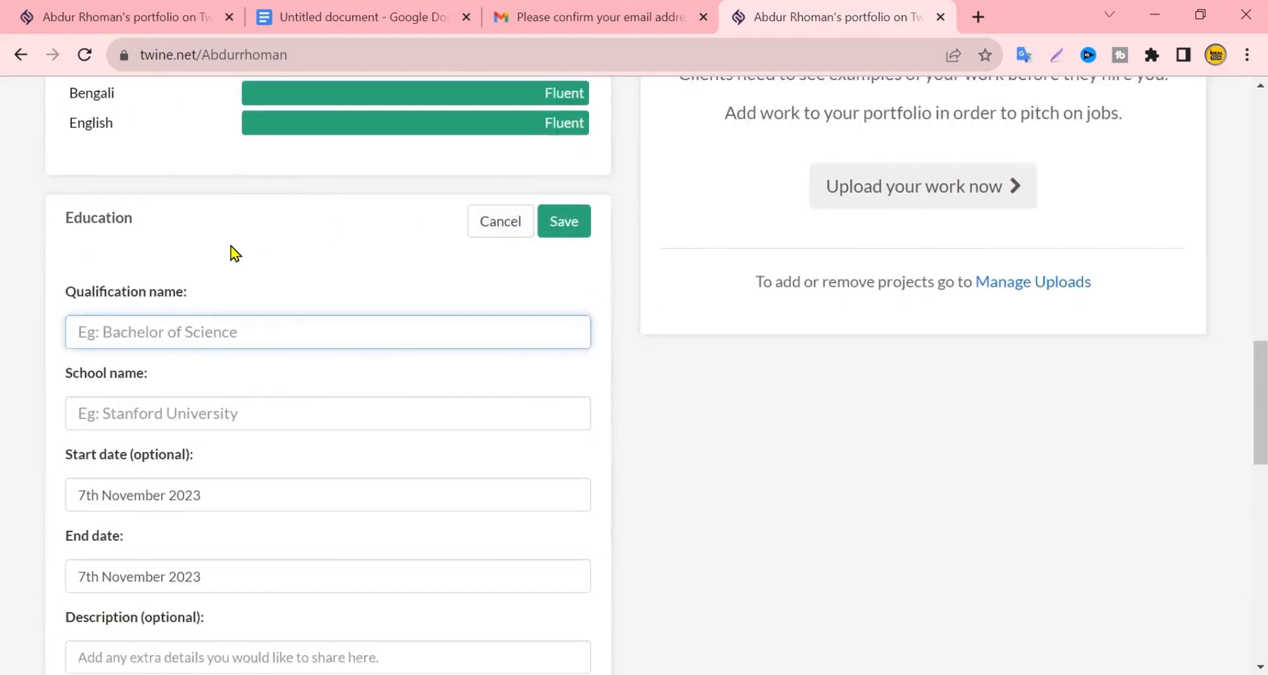
scroll(147, 207, down, 2)
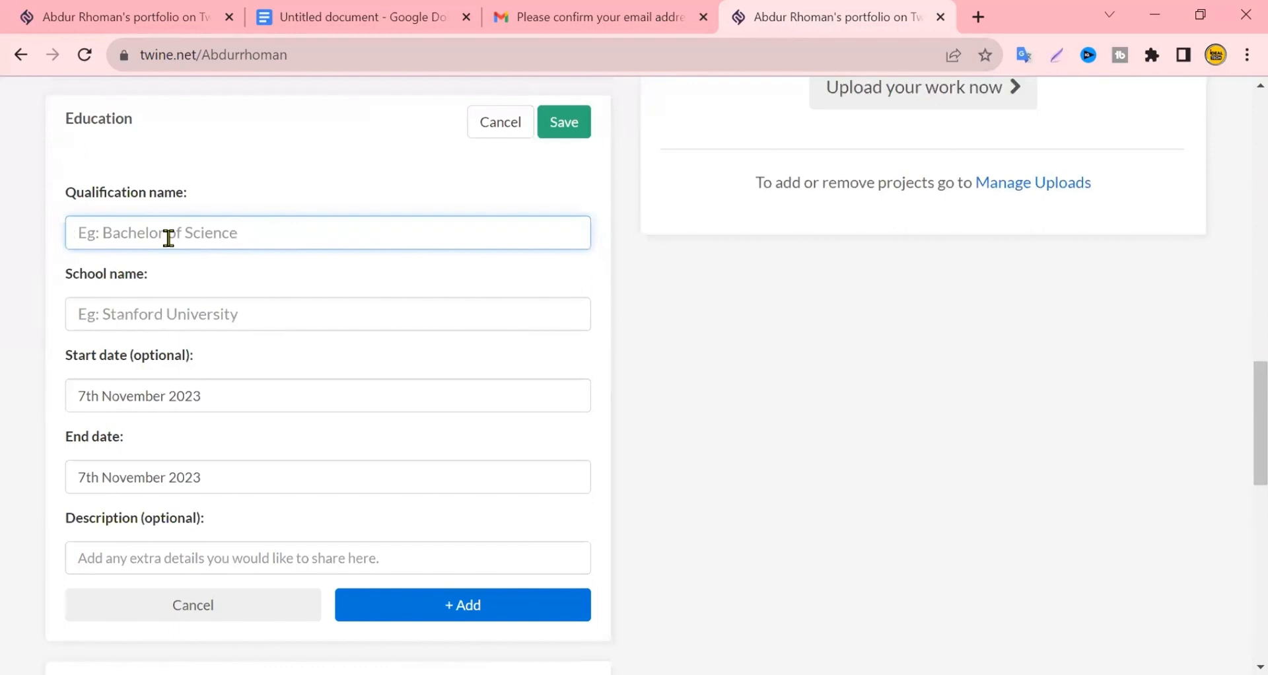
text(b)
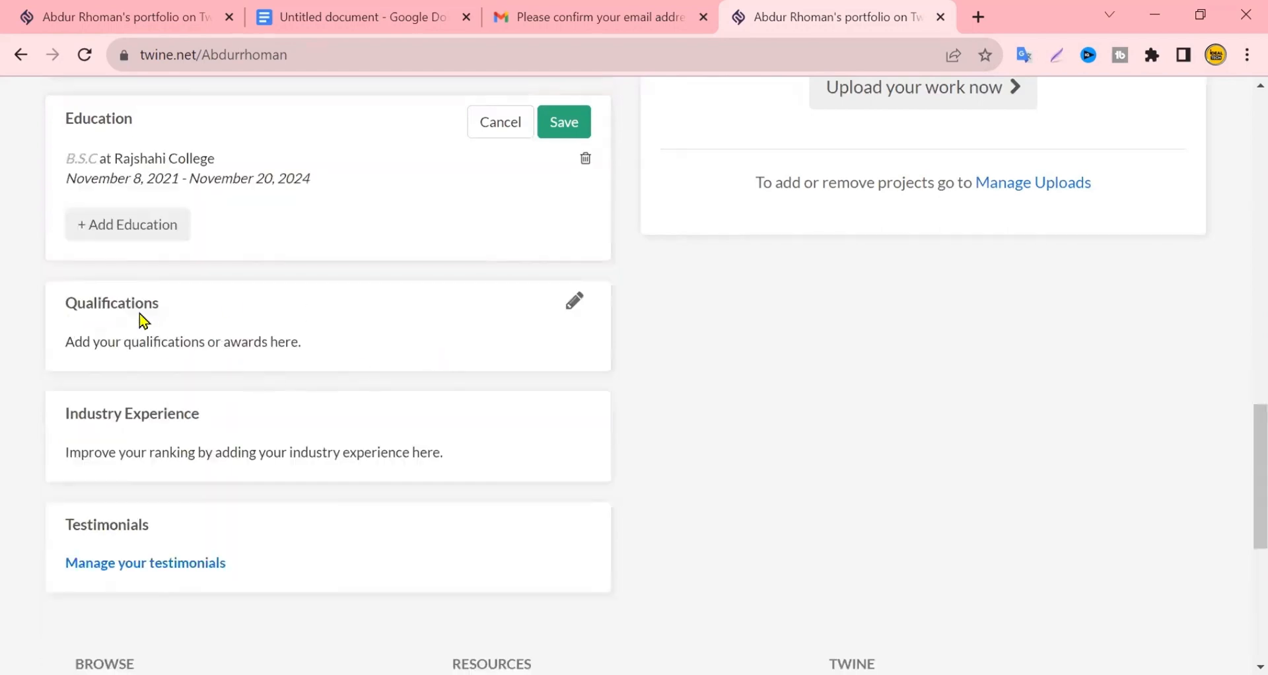
Step: Start a new entry in the profile's qualifications and name it Digital Marketing
click(575, 303)
click(98, 369)
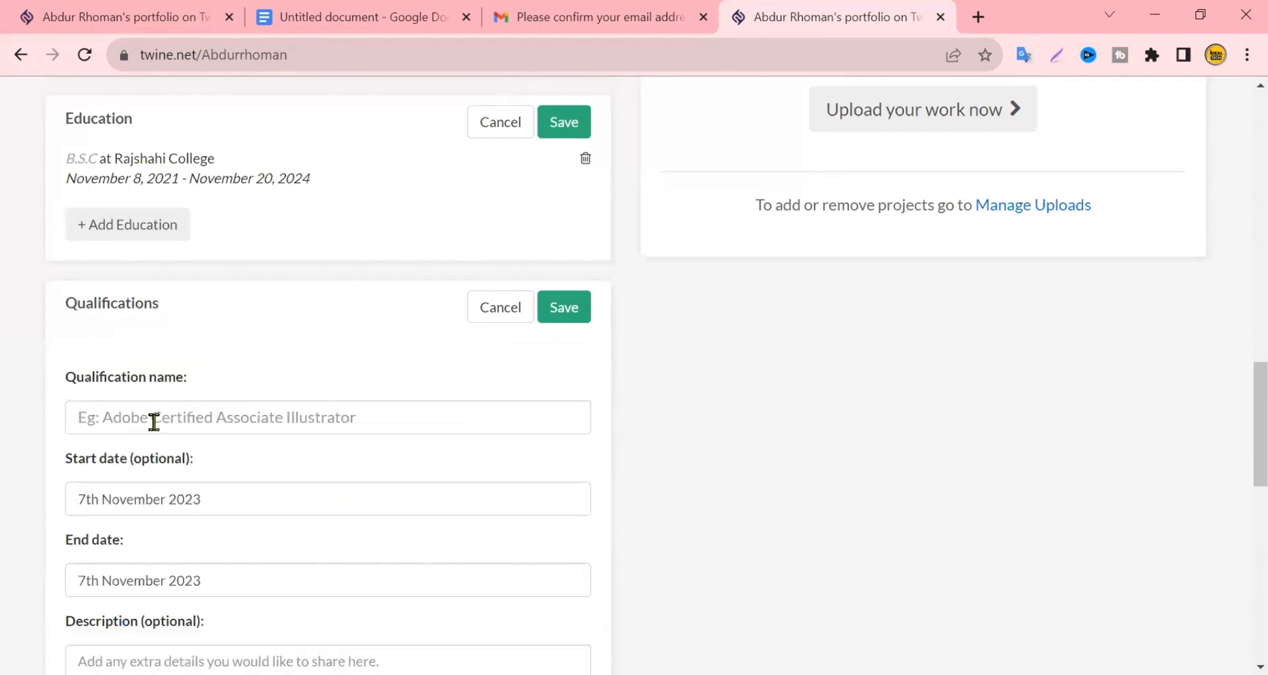
click(126, 420)
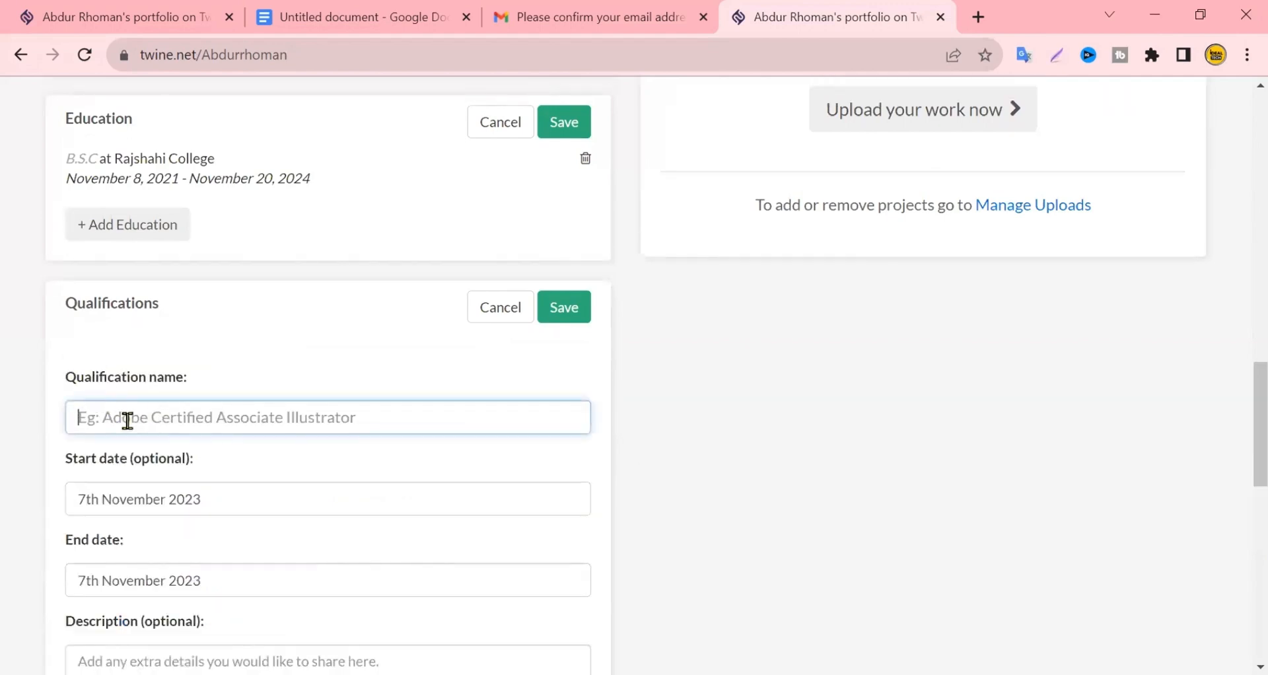
text(Digital Marketing)
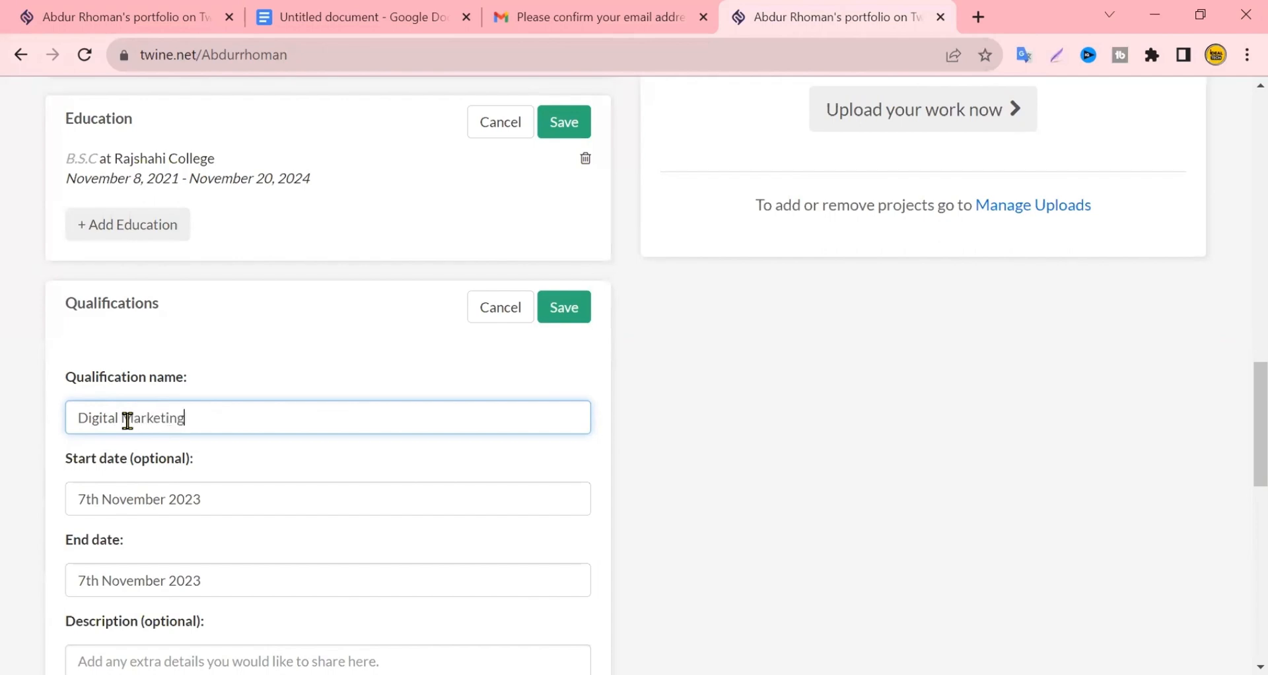
scroll(238, 416, down, 1)
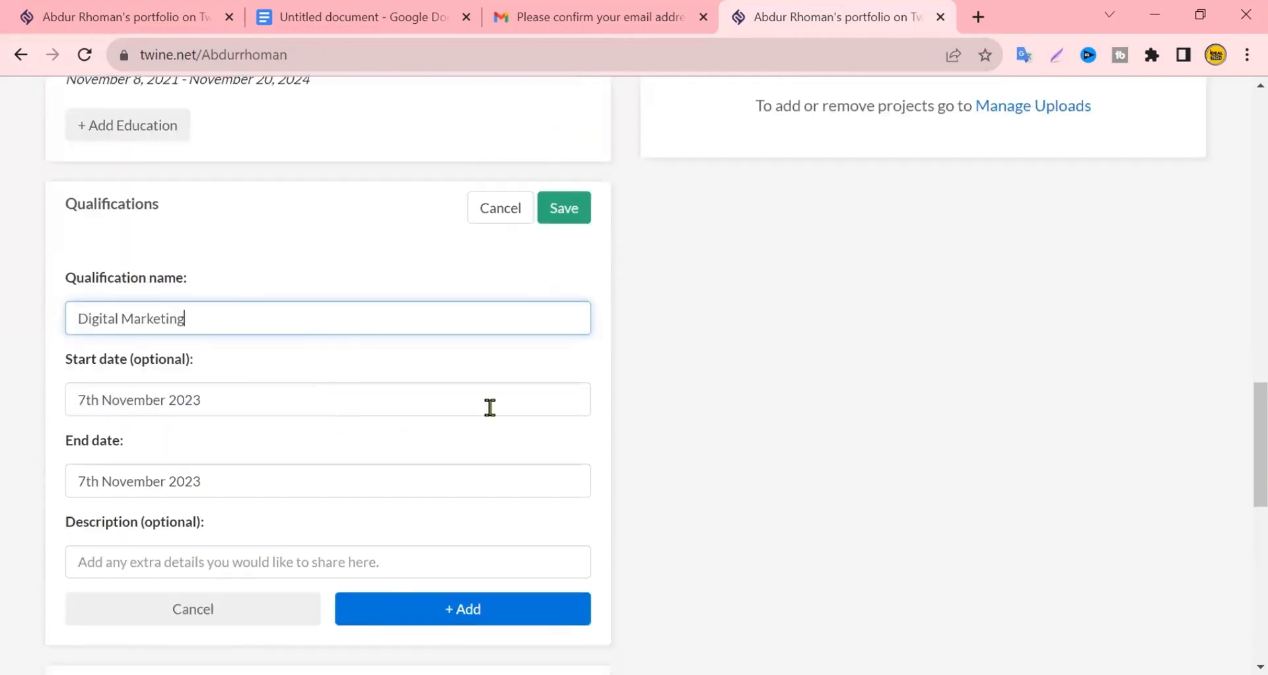
Step: Date the qualification November 17, 2021 to November 15, 2024, describe it as "I'm a professional Digital marketer" and add it
click(122, 404)
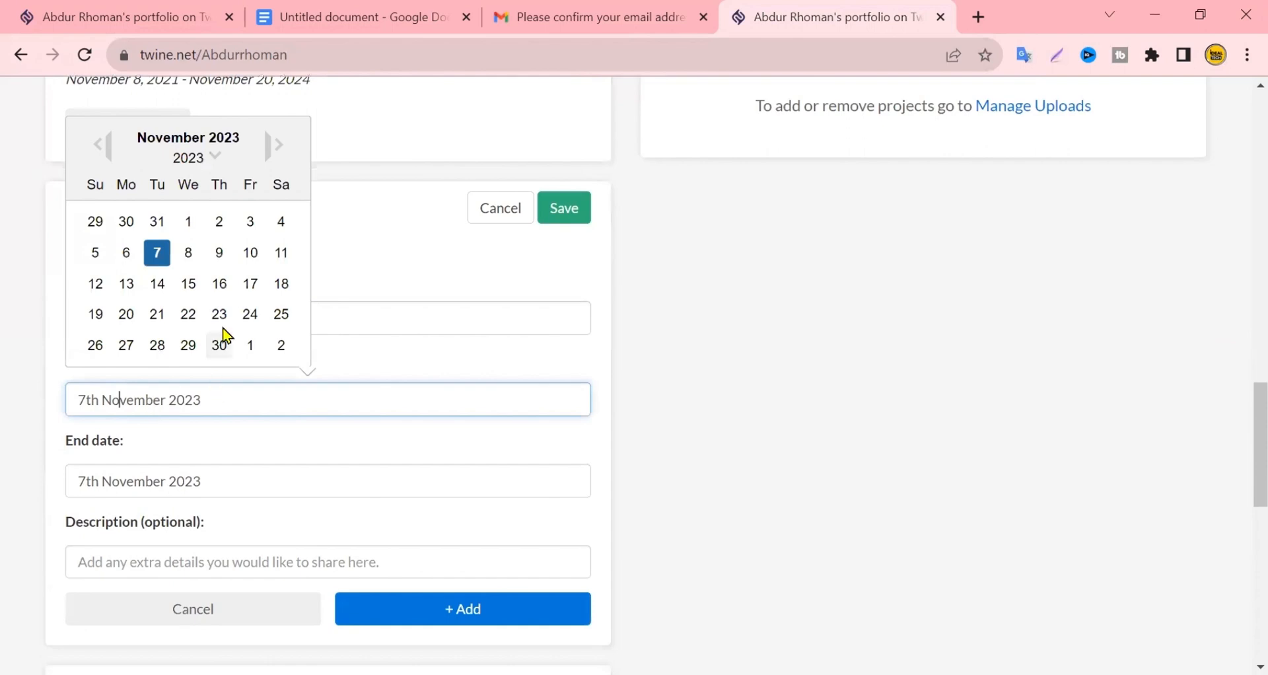
click(215, 161)
click(211, 216)
click(159, 254)
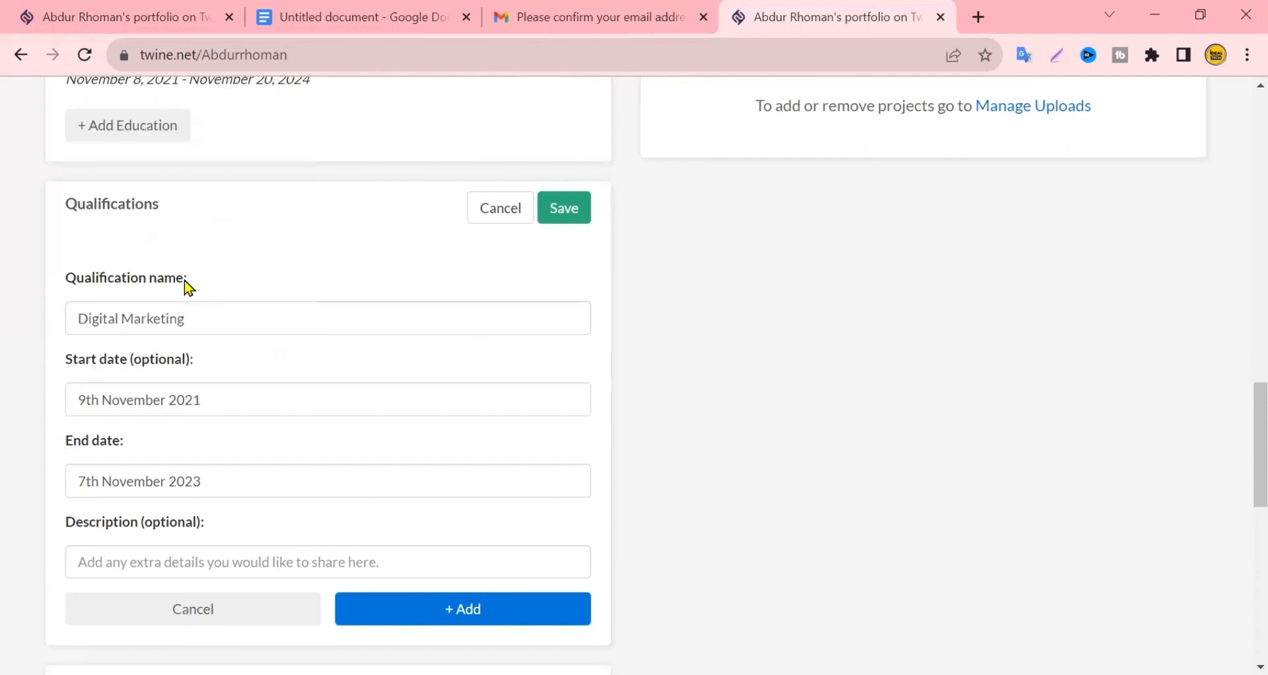
click(146, 479)
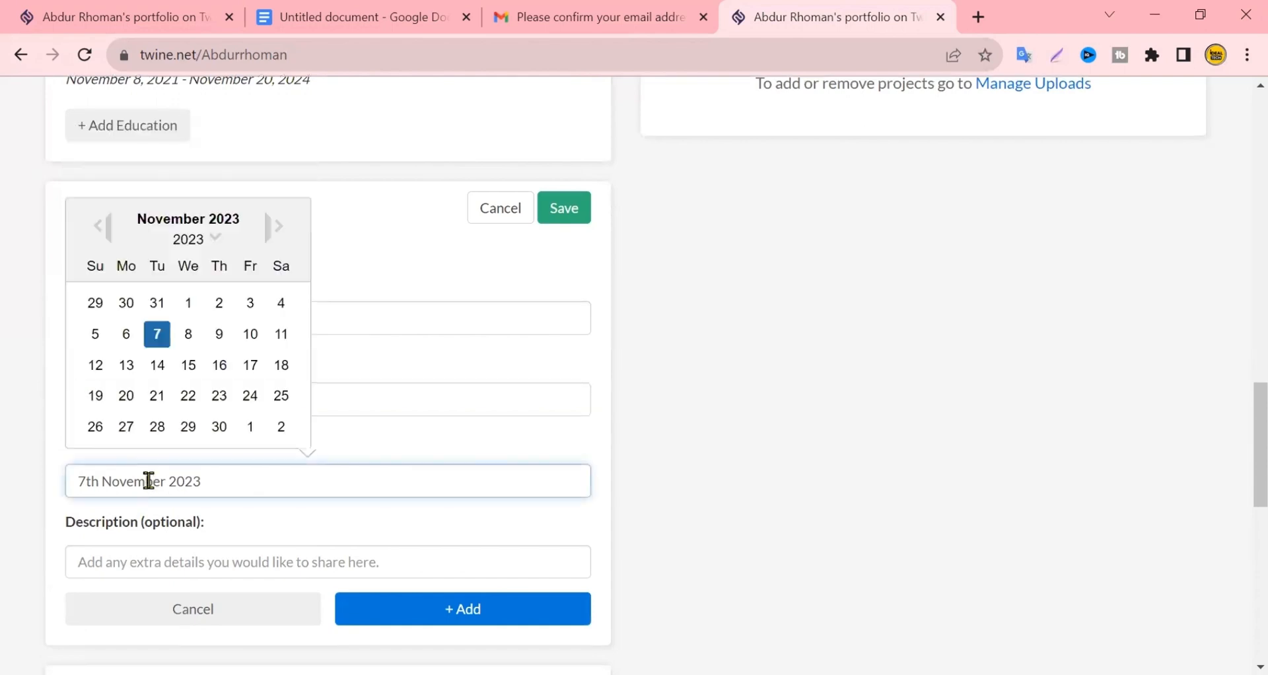
click(565, 217)
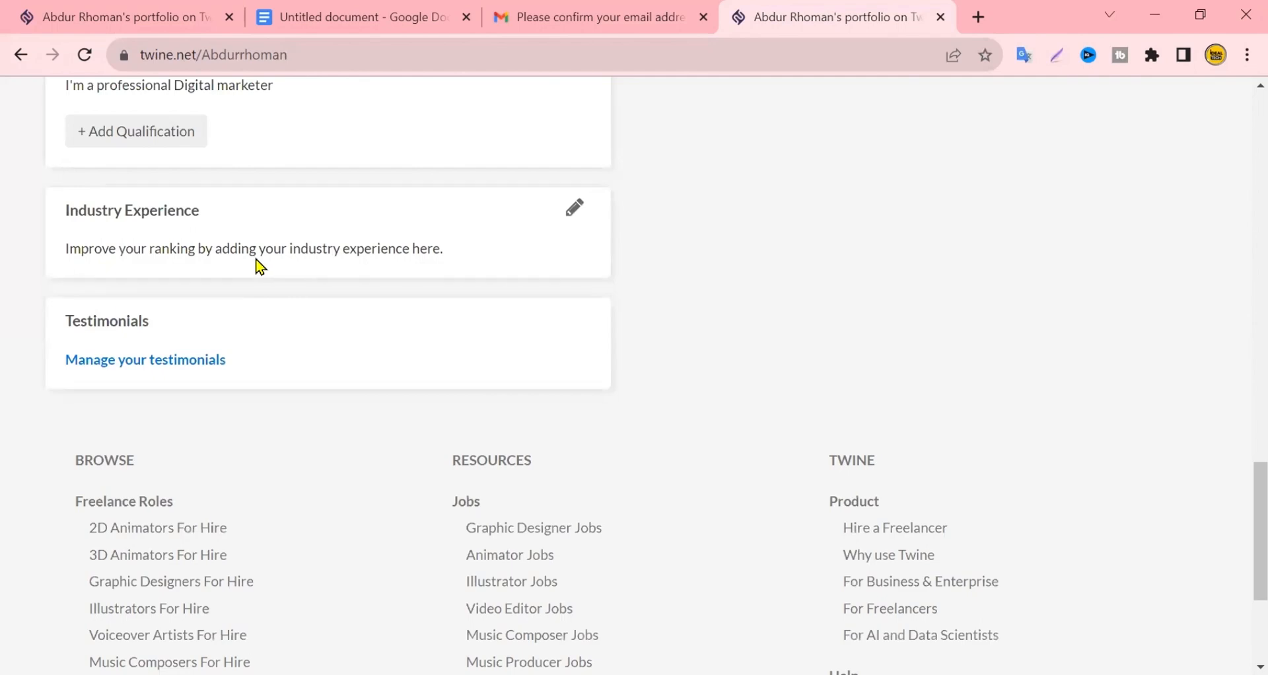
Step: Save the qualifications and education sections of the profile
scroll(261, 266, down, 4)
scroll(261, 266, up, 12)
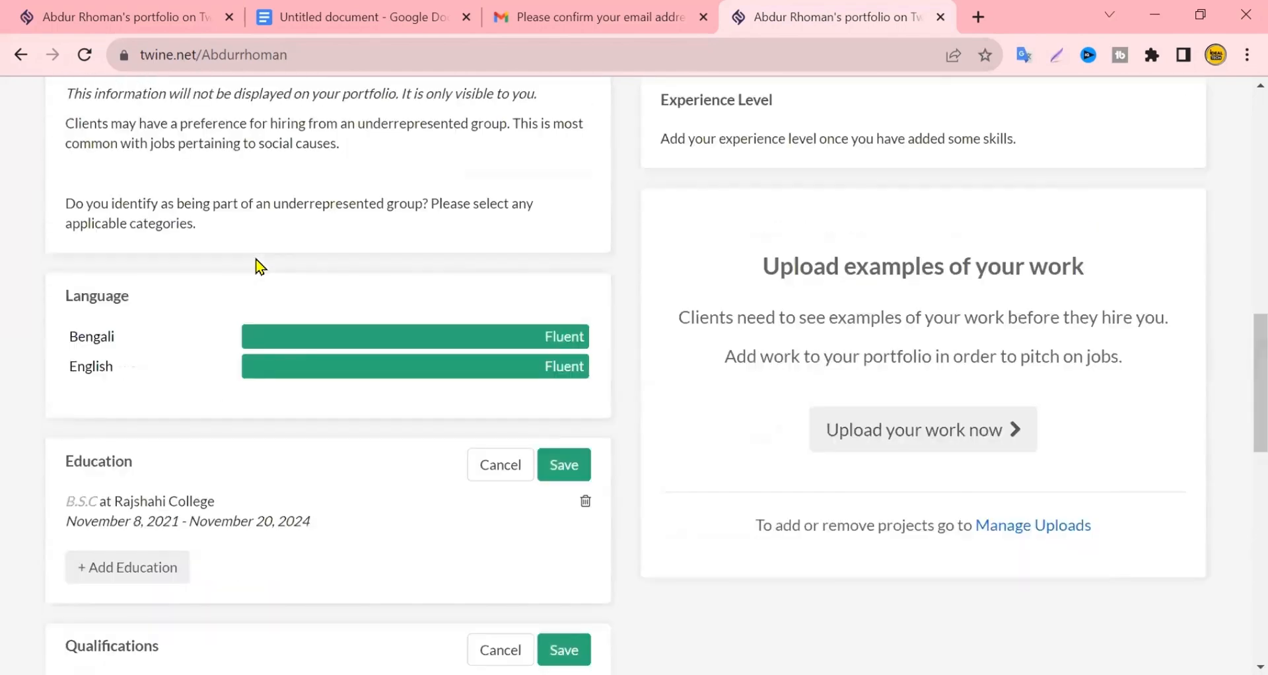
scroll(257, 264, down, 3)
click(565, 455)
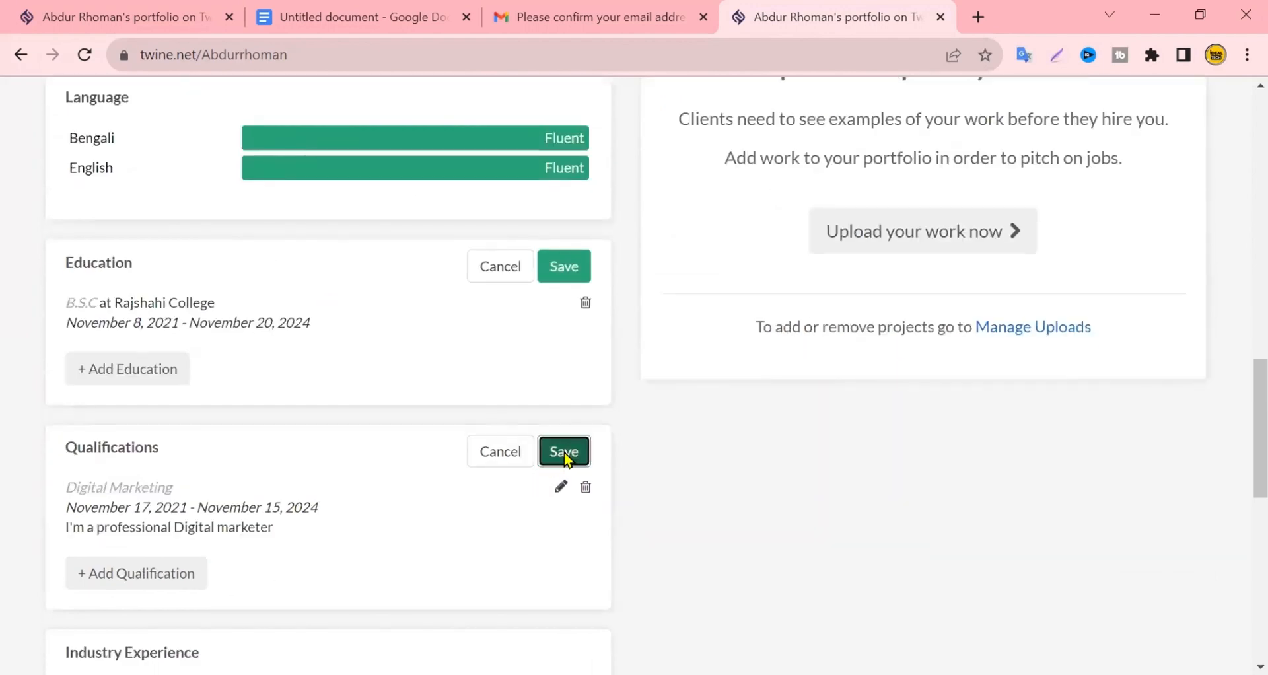
click(564, 266)
scroll(585, 354, down, 3)
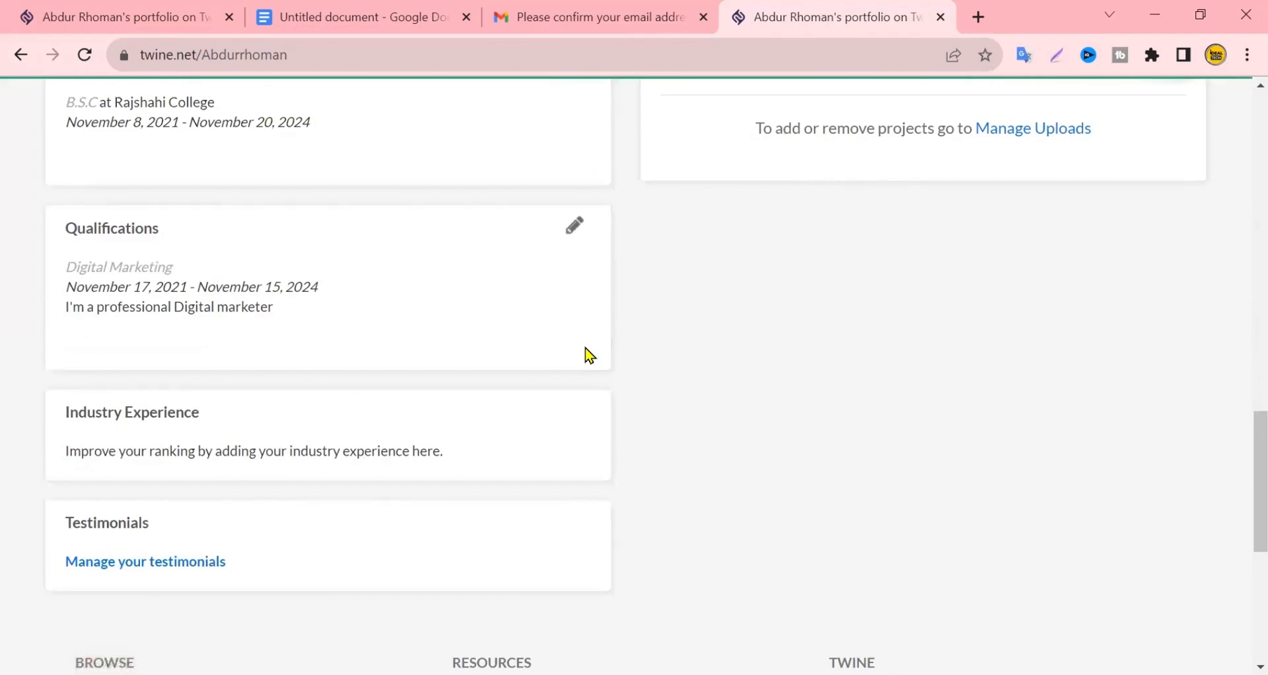
Step: Add the skills Social Media Design, Facebook Ads, YouTube and Instagram to the profile and save them
scroll(585, 354, up, 15)
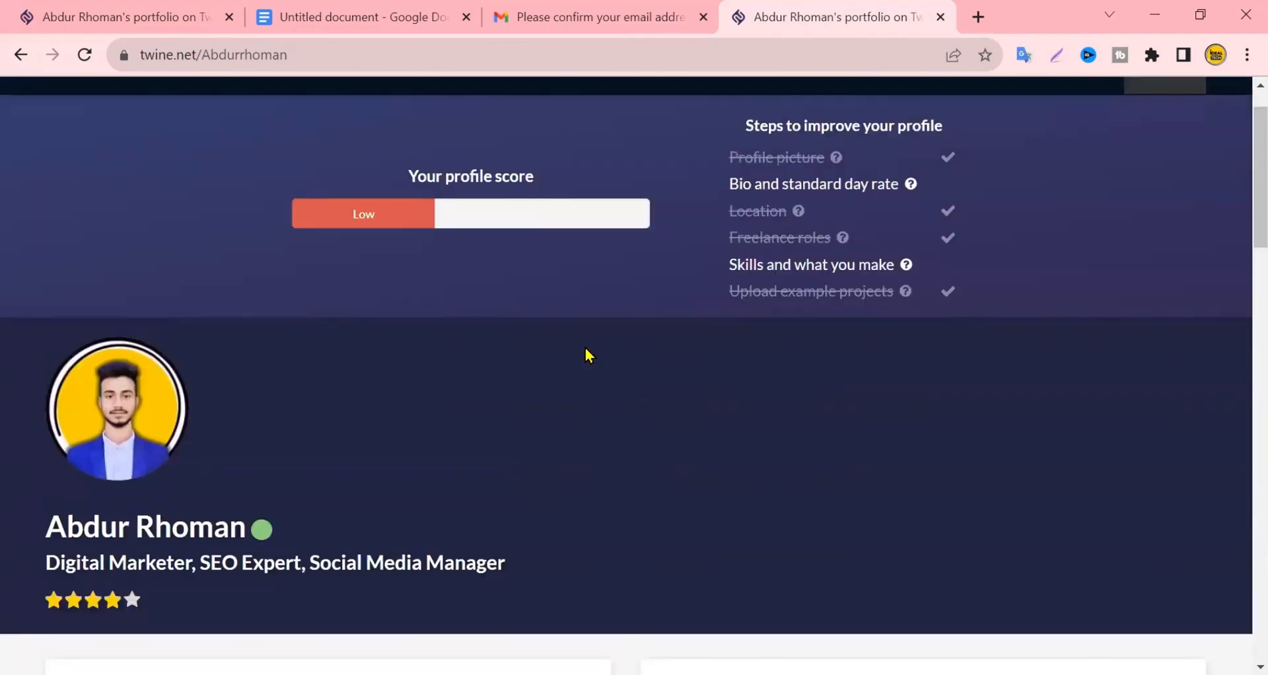
scroll(586, 354, down, 7)
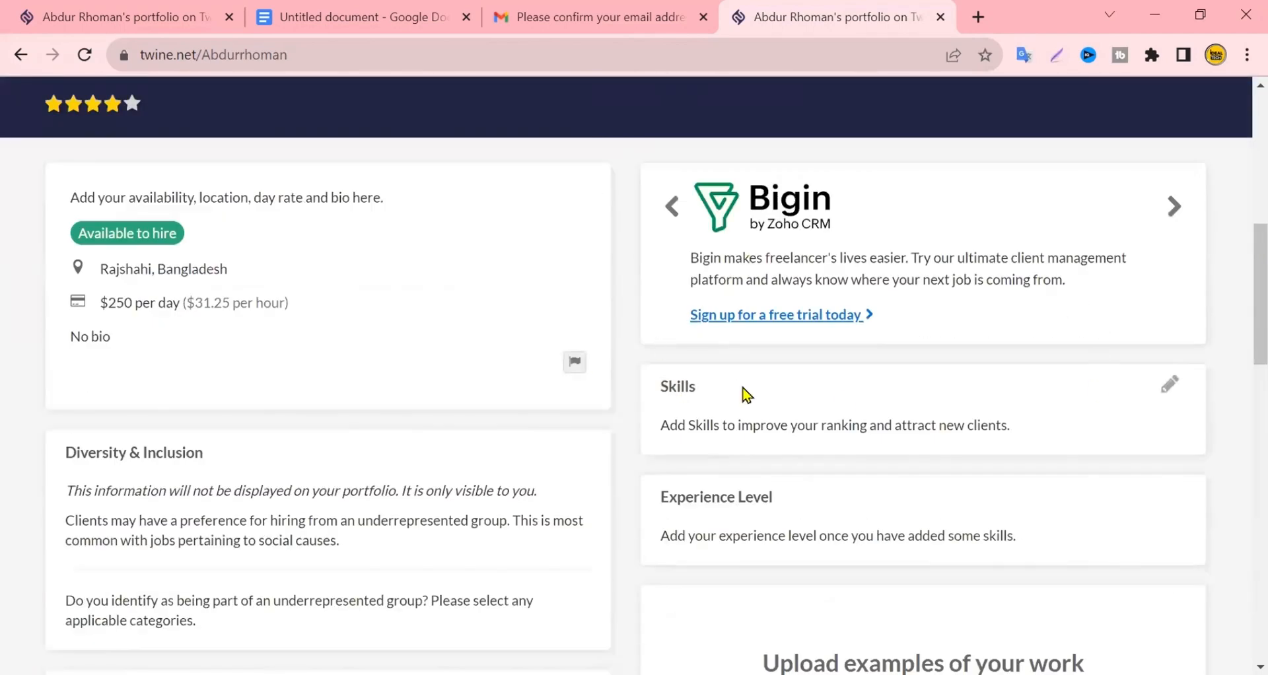
scroll(974, 348, down, 2)
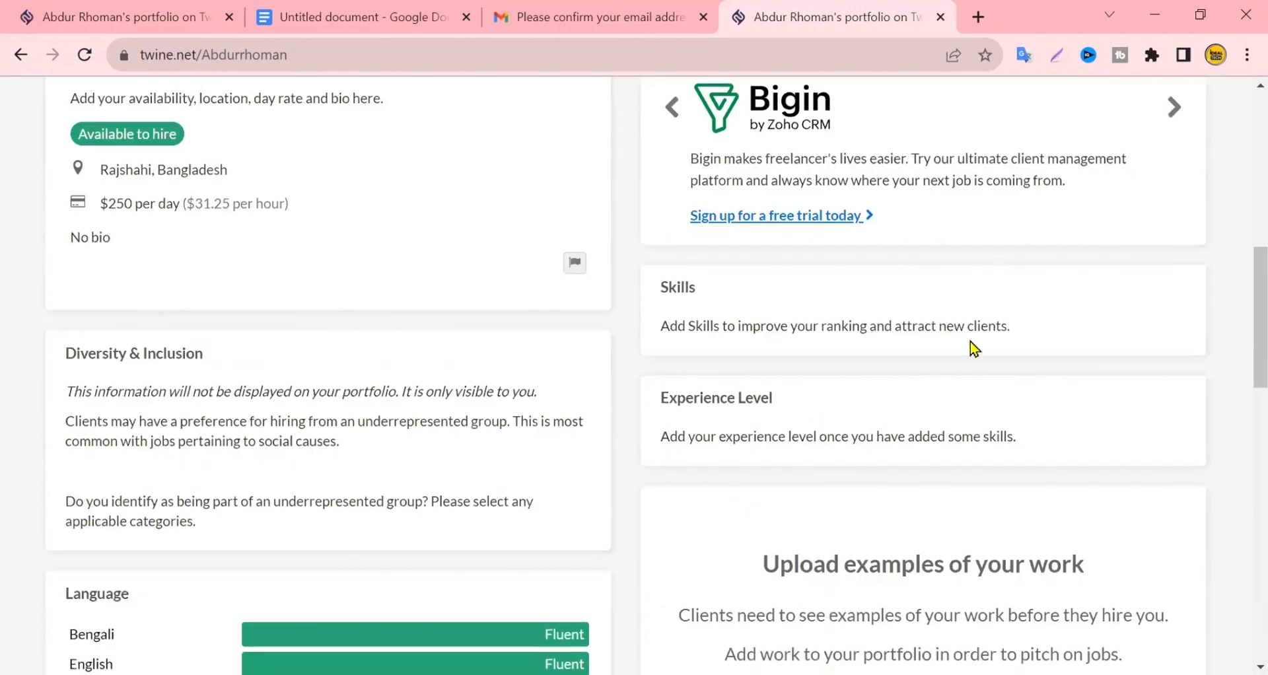
click(1169, 289)
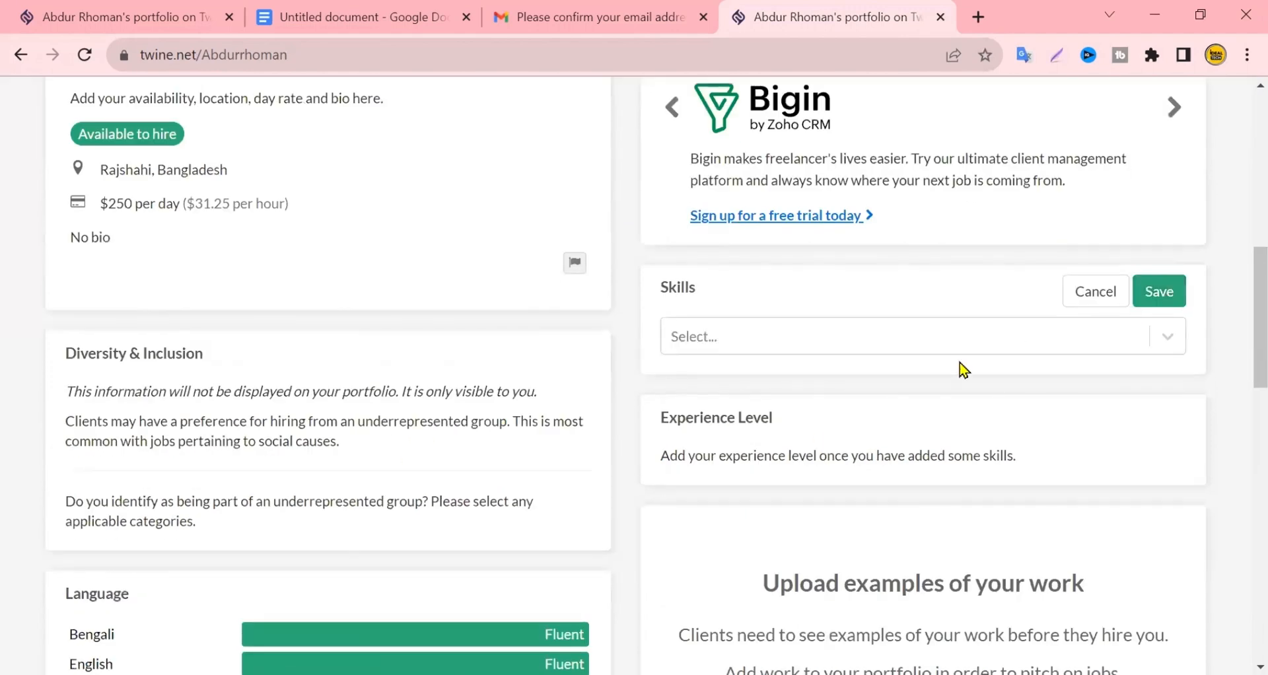
click(713, 343)
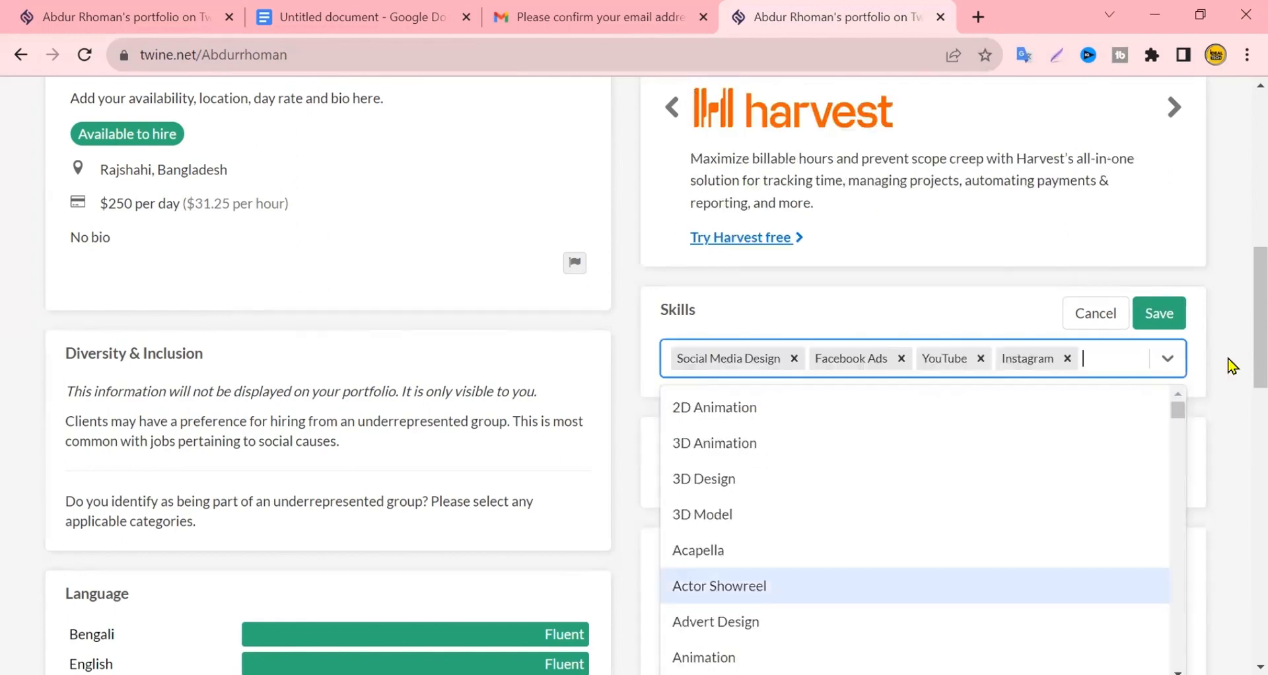
click(1232, 365)
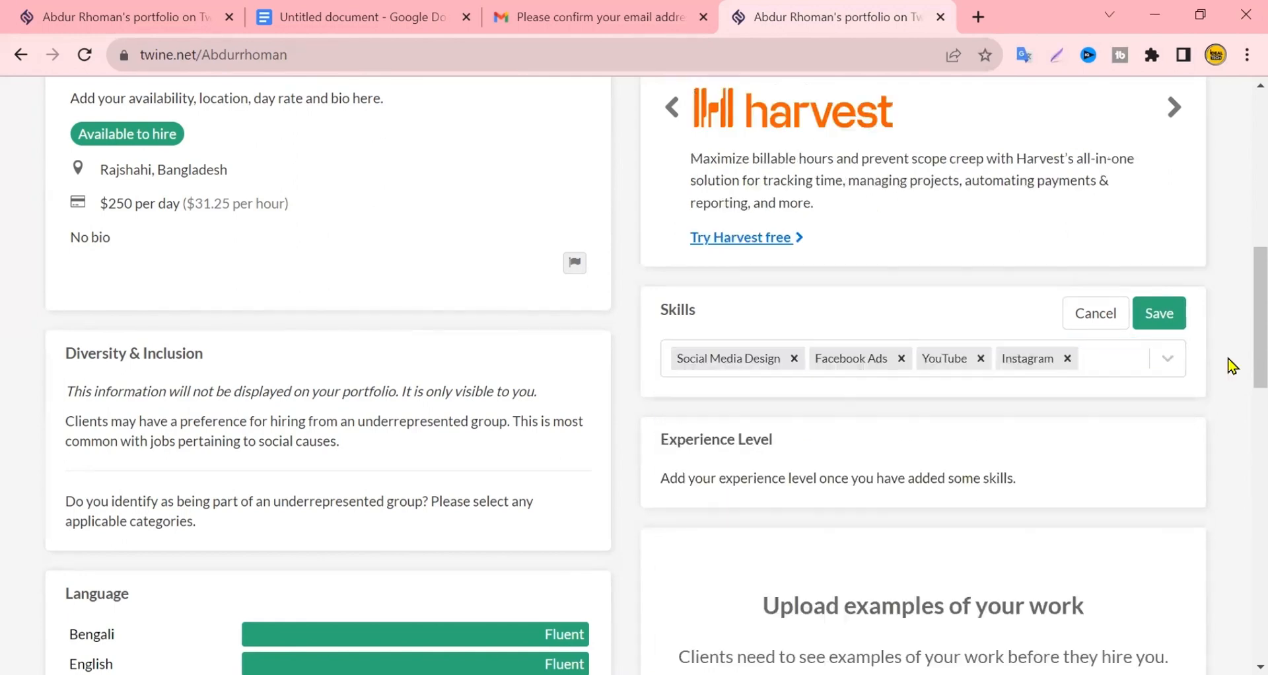
click(1157, 322)
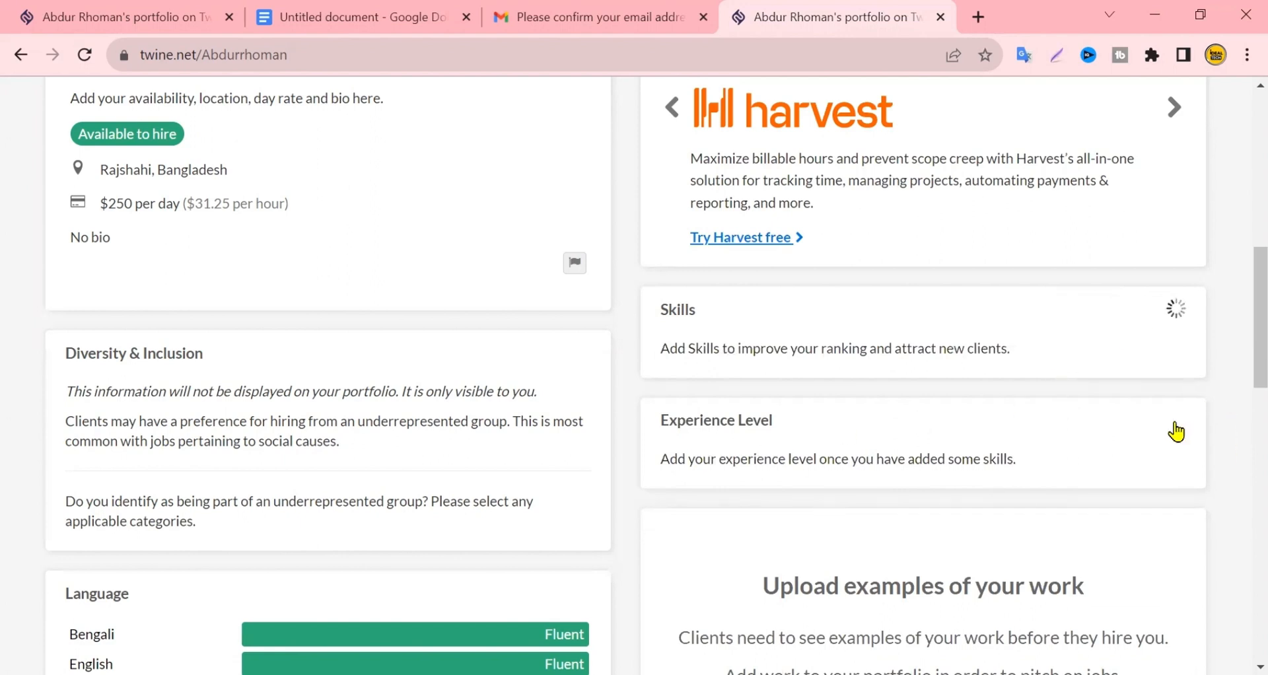
click(1170, 419)
scroll(1060, 437, down, 1)
click(991, 432)
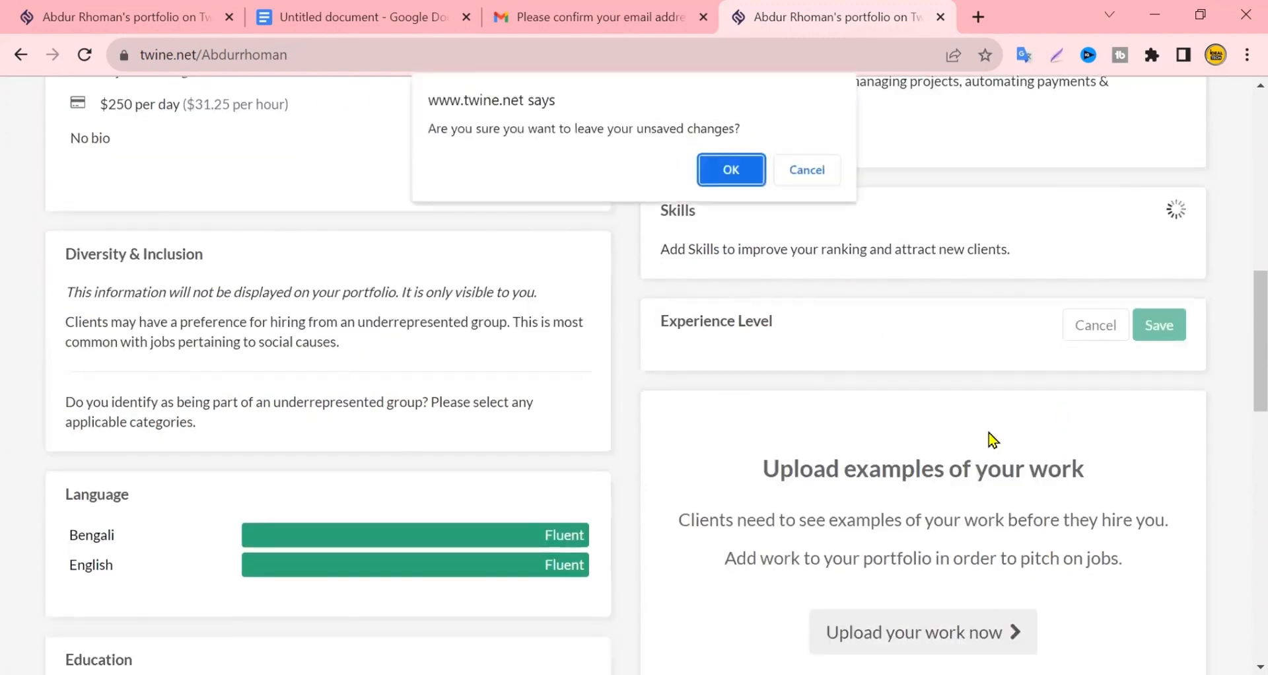
key(Return)
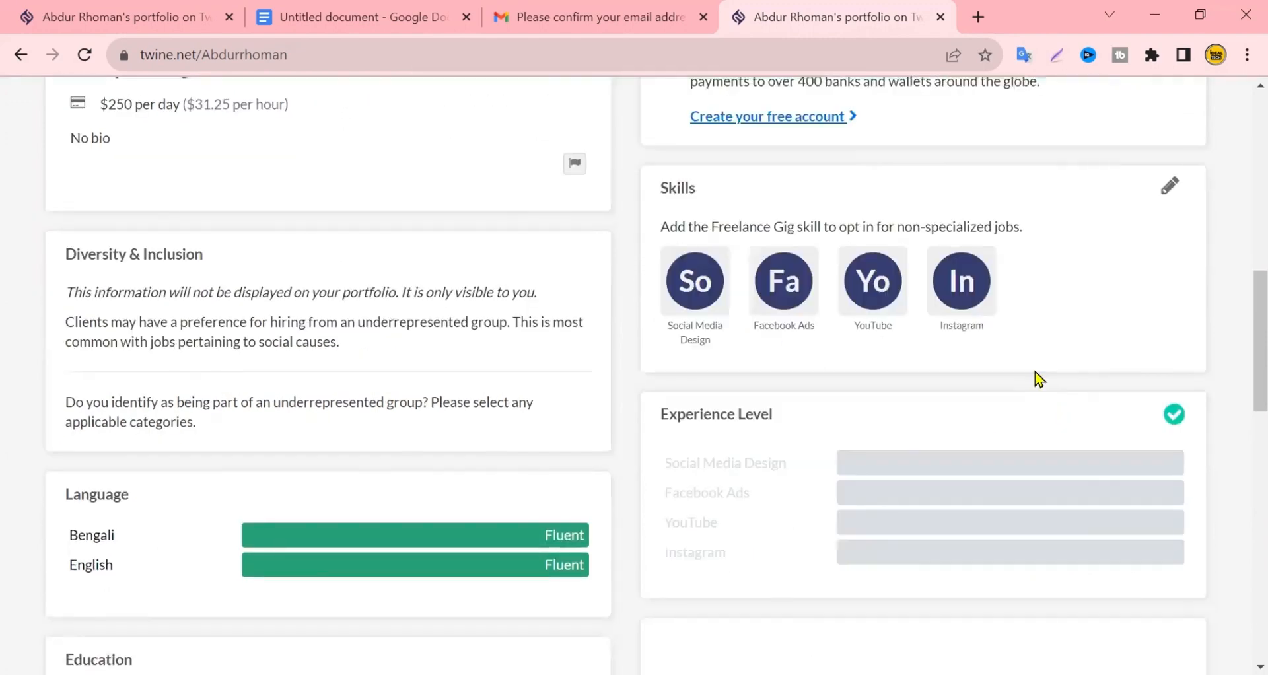
Step: Set the experience level of Social Media Design, Facebook Ads, YouTube and Instagram to Expert and save it
scroll(1035, 371, up, 2)
scroll(1035, 371, down, 3)
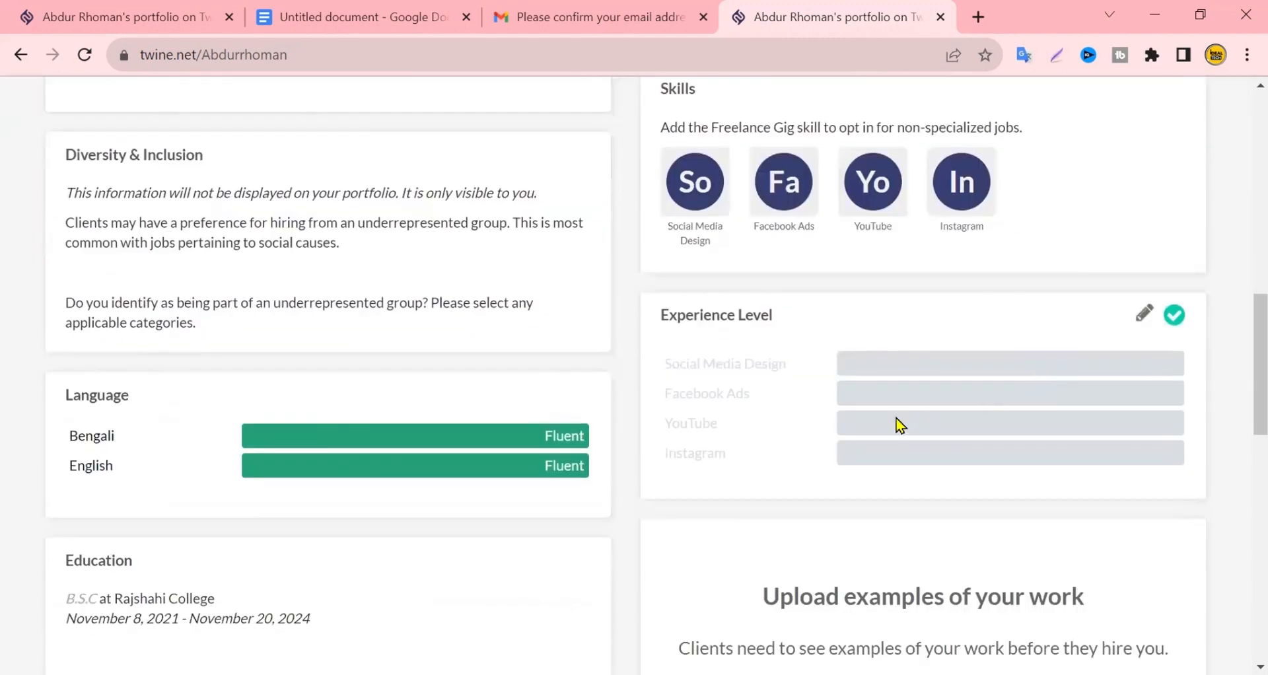
click(1144, 321)
drag(841, 395, 1100, 453)
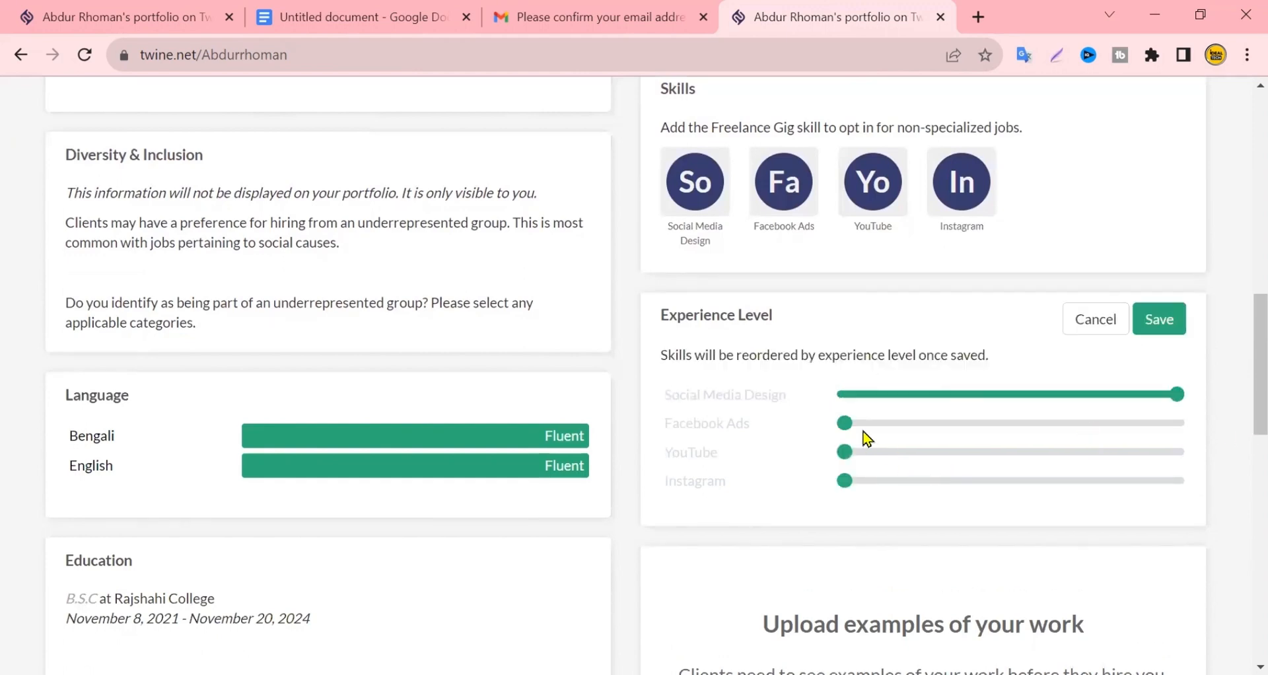
drag(846, 423, 1163, 448)
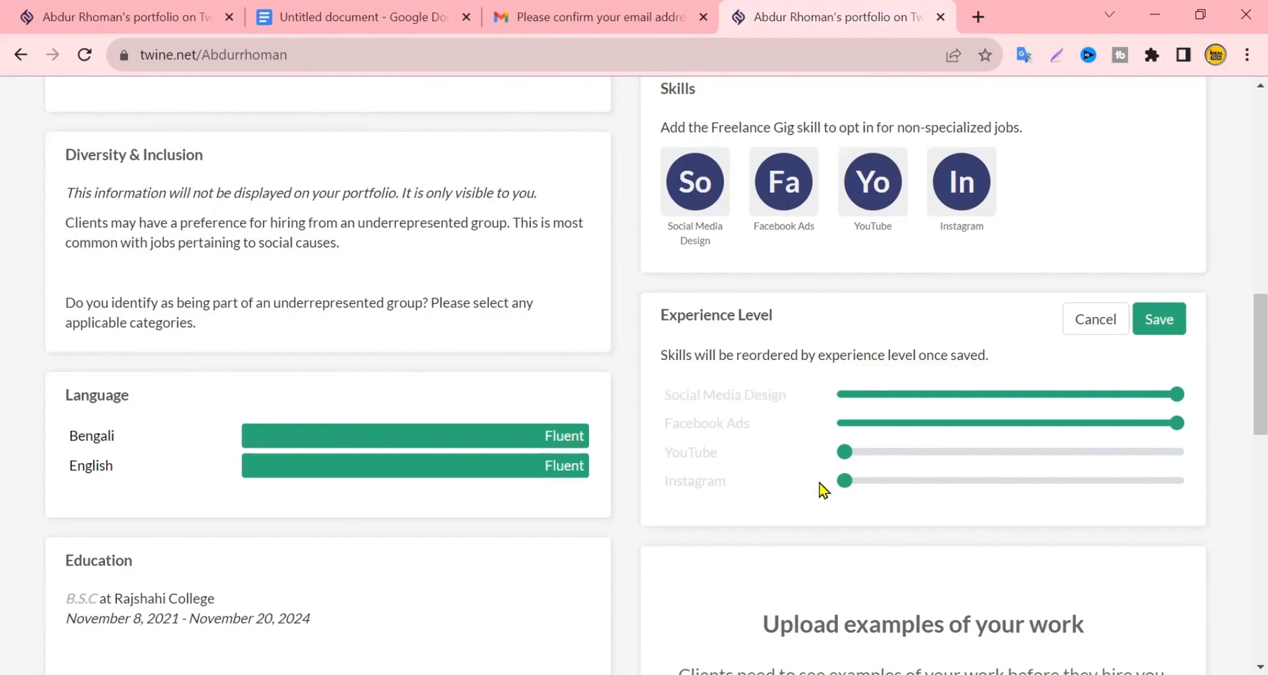
drag(845, 452, 1121, 501)
drag(843, 481, 1241, 492)
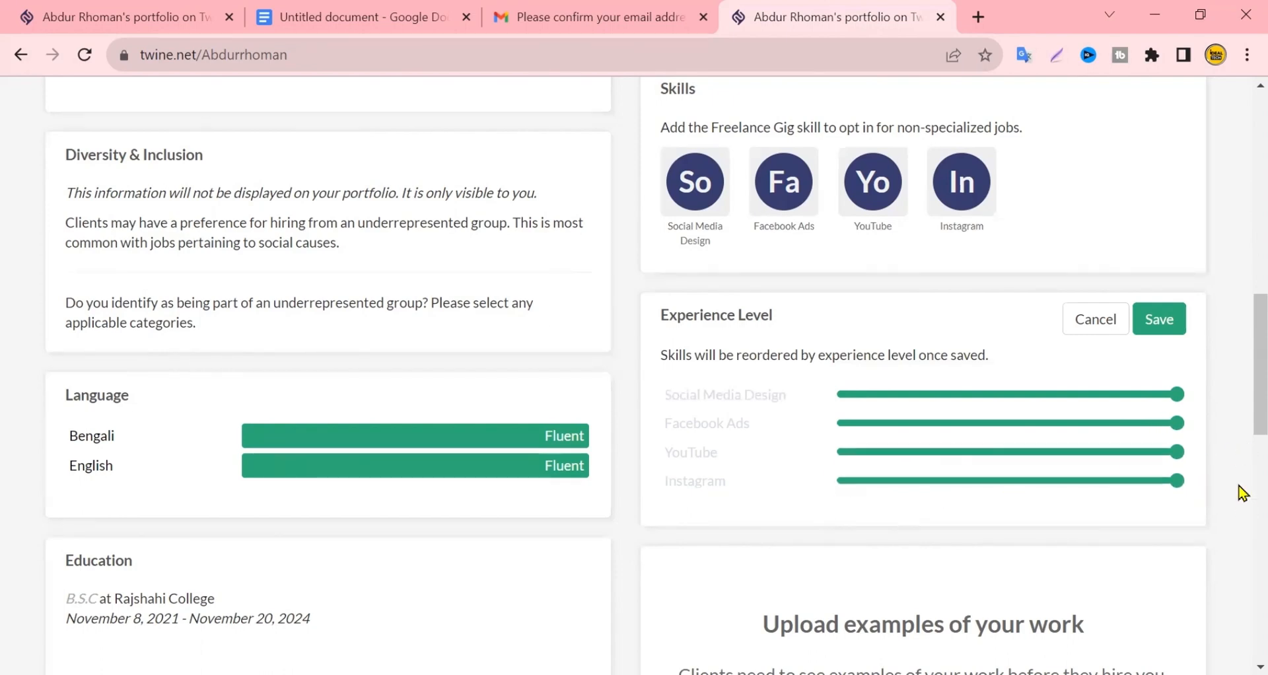
scroll(1175, 383, down, 5)
scroll(1169, 303, up, 3)
click(1156, 223)
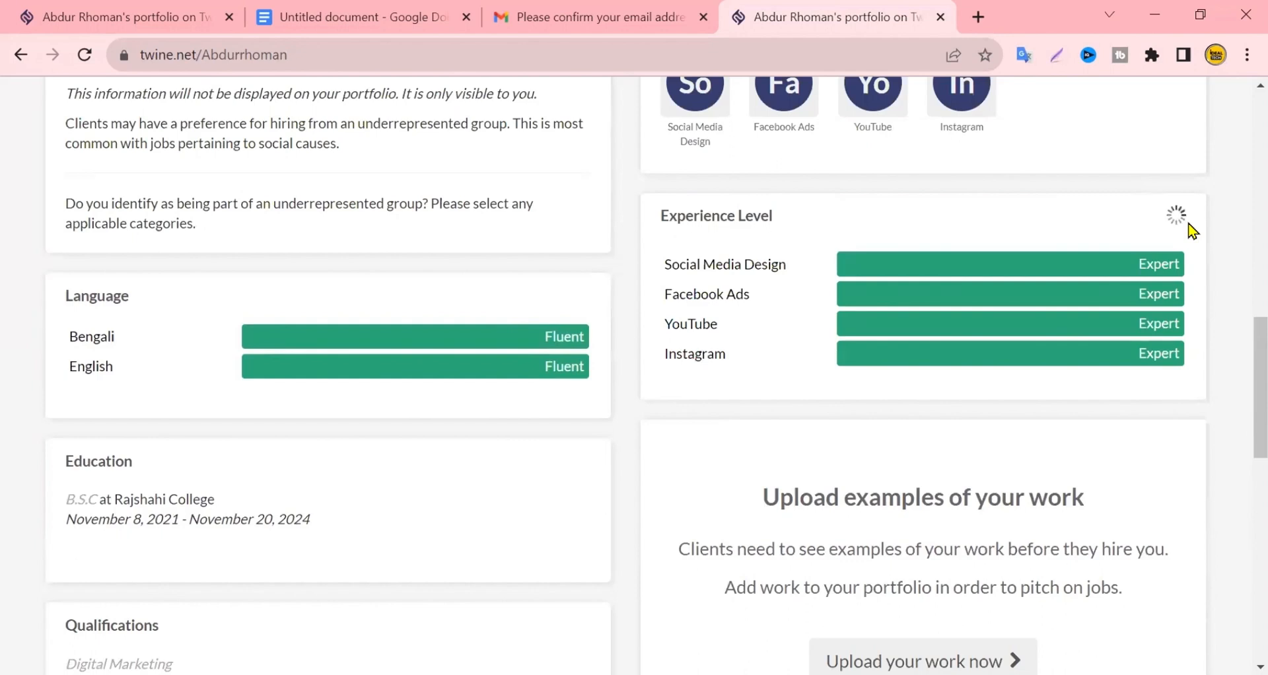
Step: Start uploading work examples from the portfolio and accept the upload guidelines
scroll(1170, 236, up, 2)
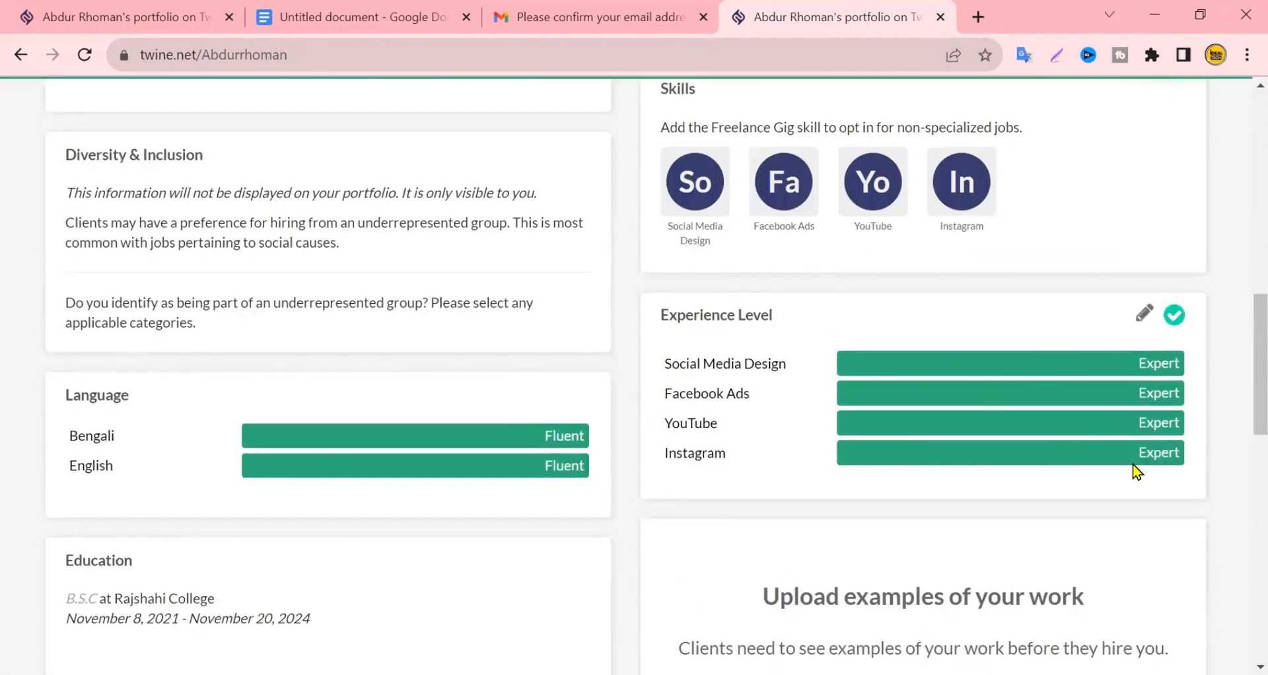
scroll(1053, 466, down, 7)
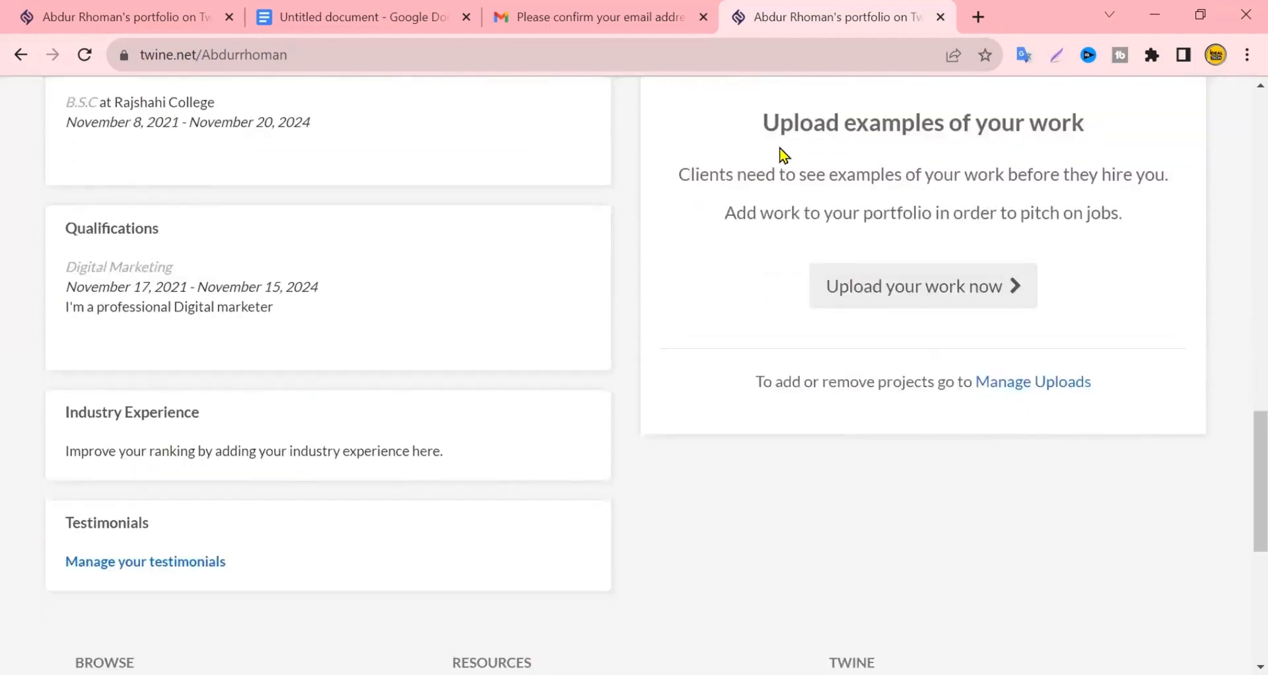
click(933, 292)
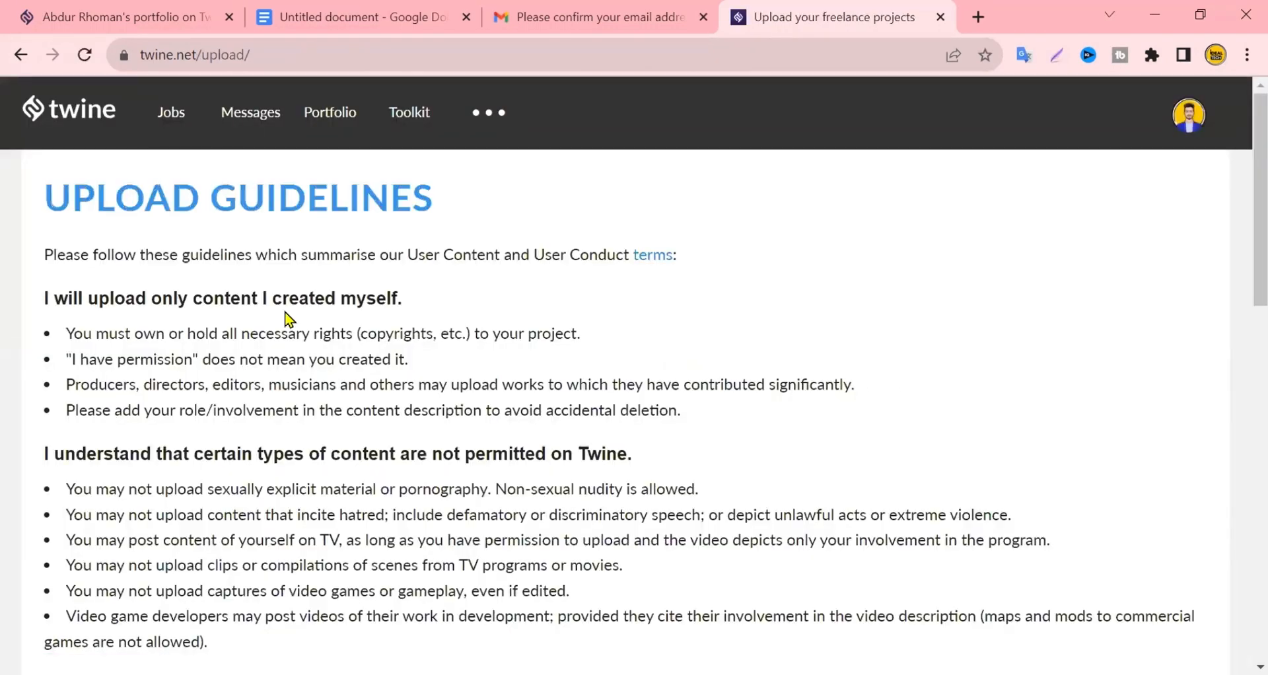
scroll(288, 319, down, 5)
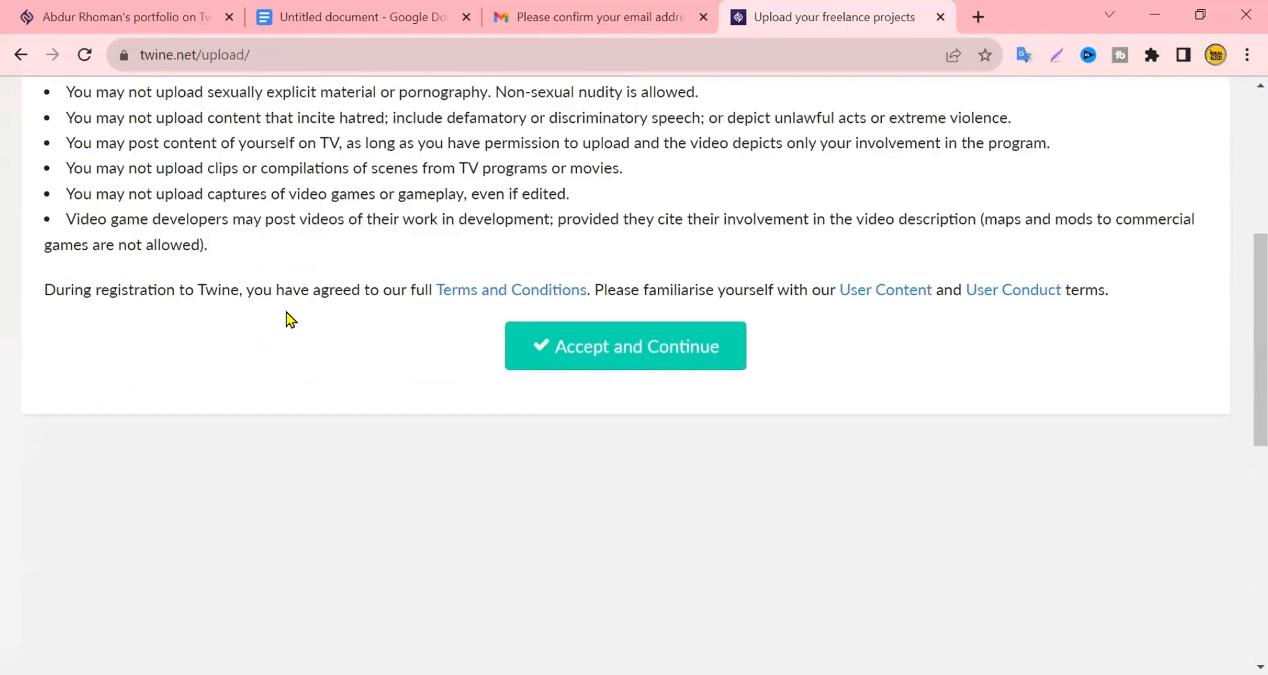
click(612, 361)
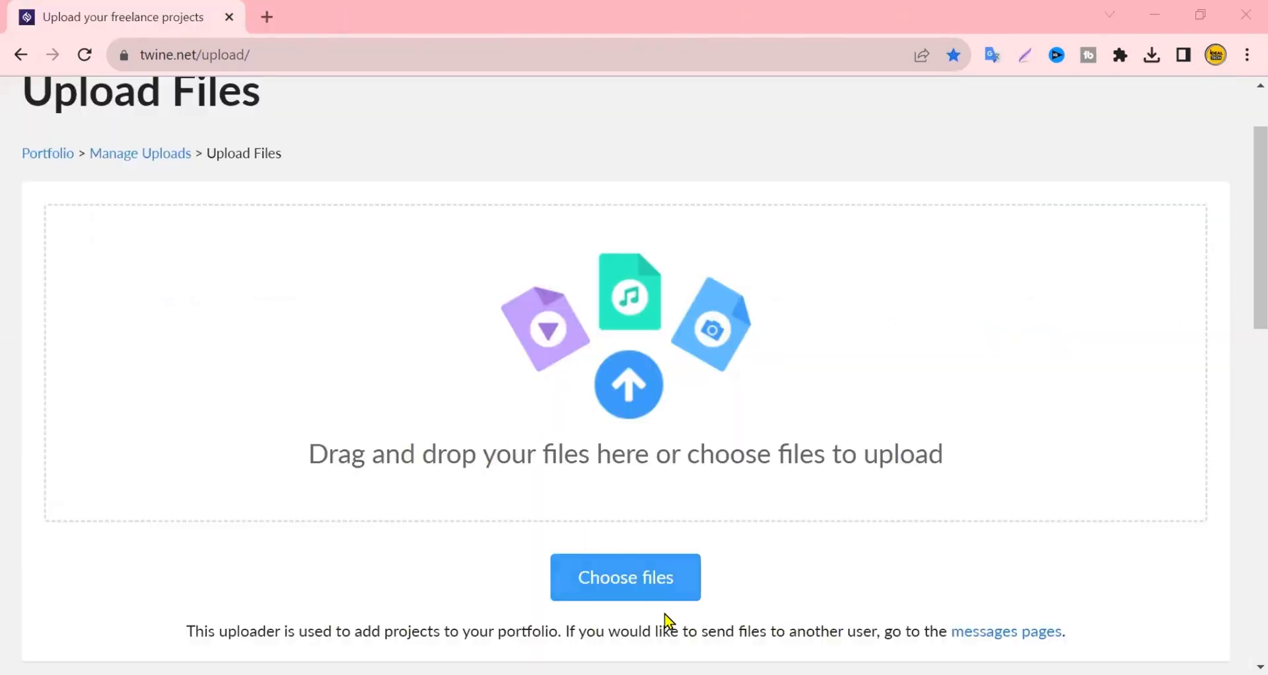
Step: Upload the image Screenshot_91 from the Downloads folder as a work example
click(649, 584)
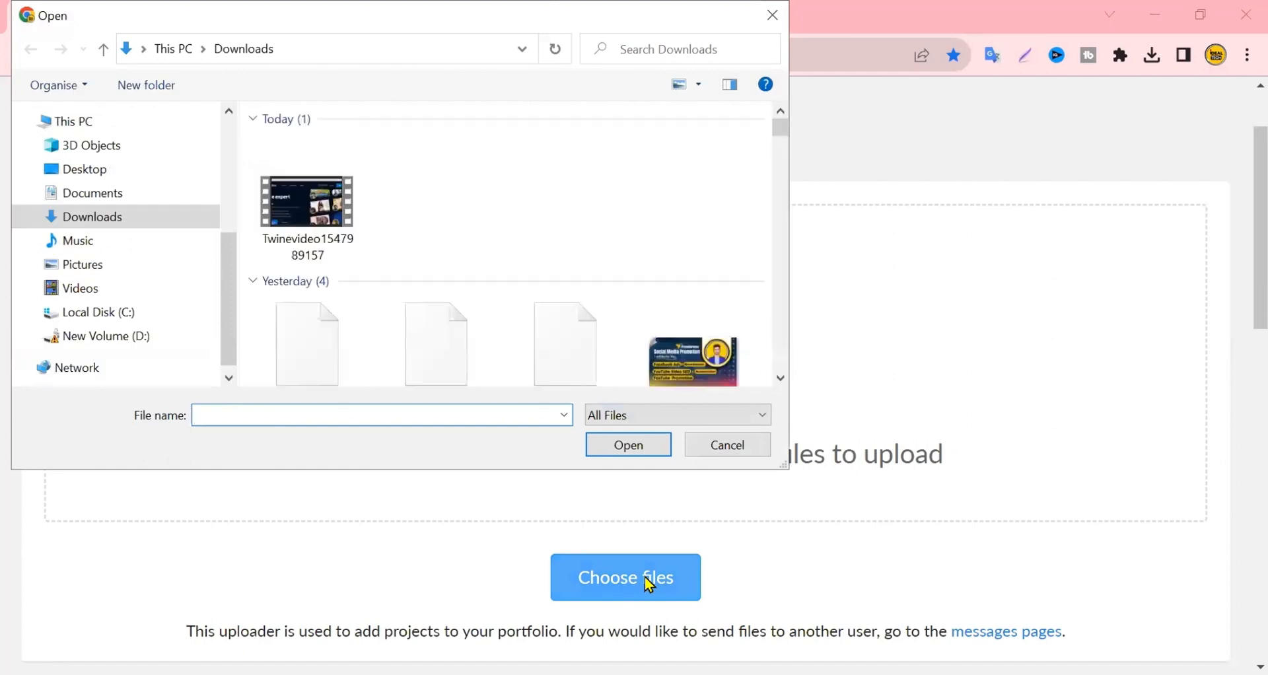
scroll(566, 258, down, 10)
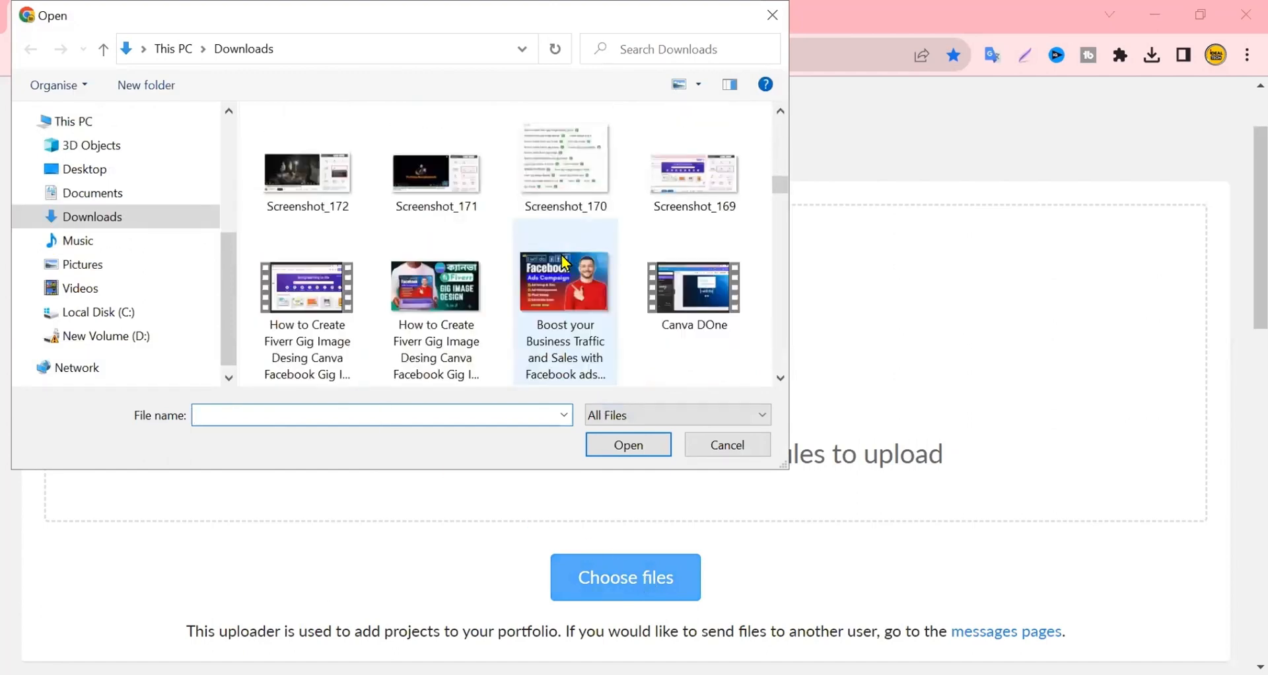
scroll(567, 259, down, 10)
scroll(566, 263, down, 5)
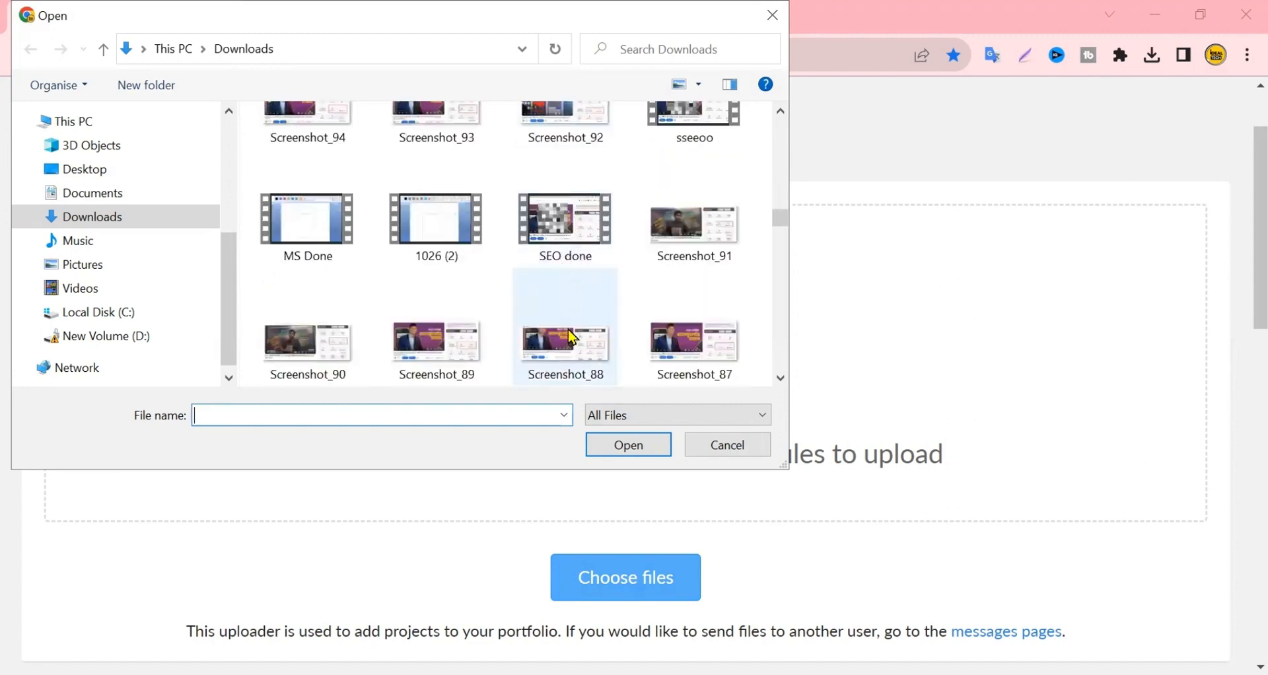
click(698, 247)
click(630, 446)
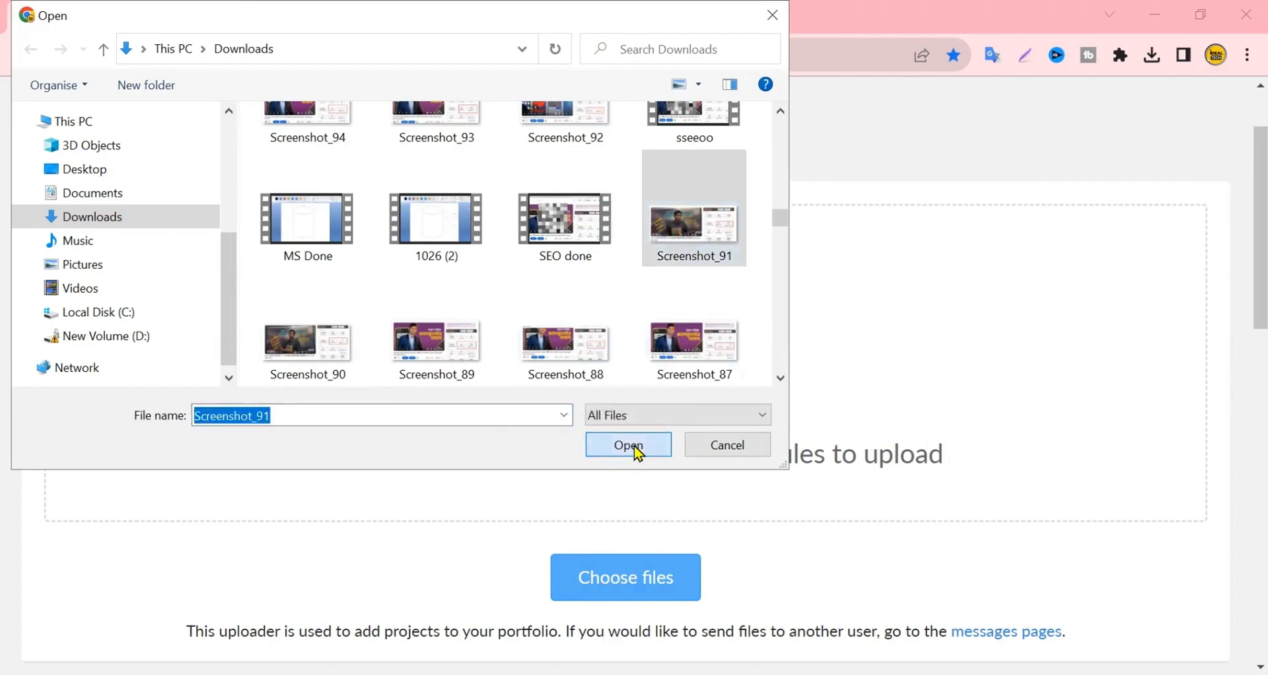
Step: Title the project "Youtube Video SEO" and reuse the same text as its description
scroll(634, 453, down, 3)
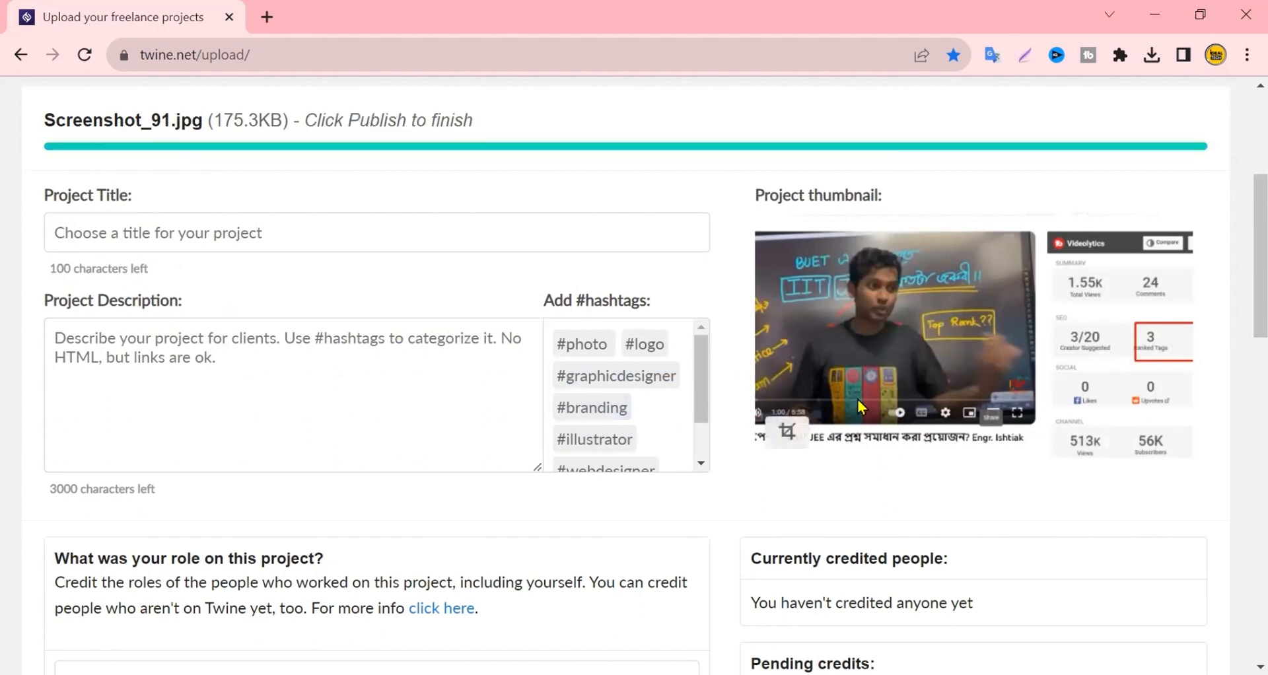
click(163, 235)
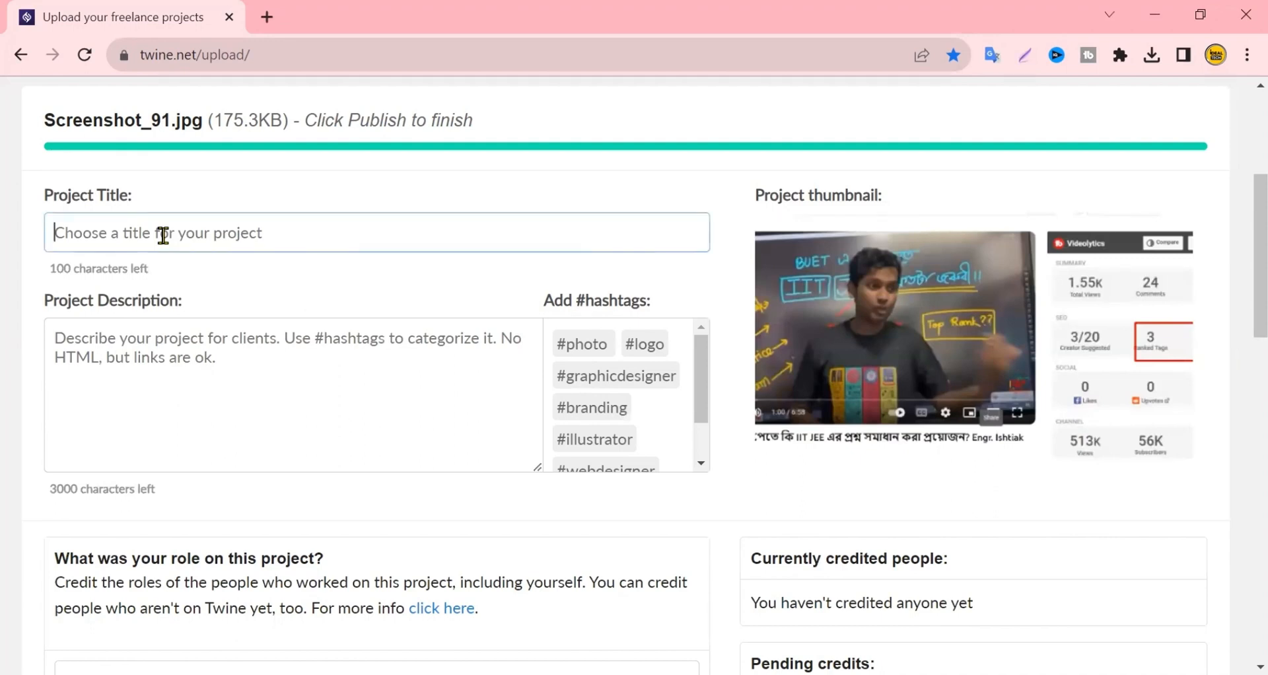
text(Youtube)
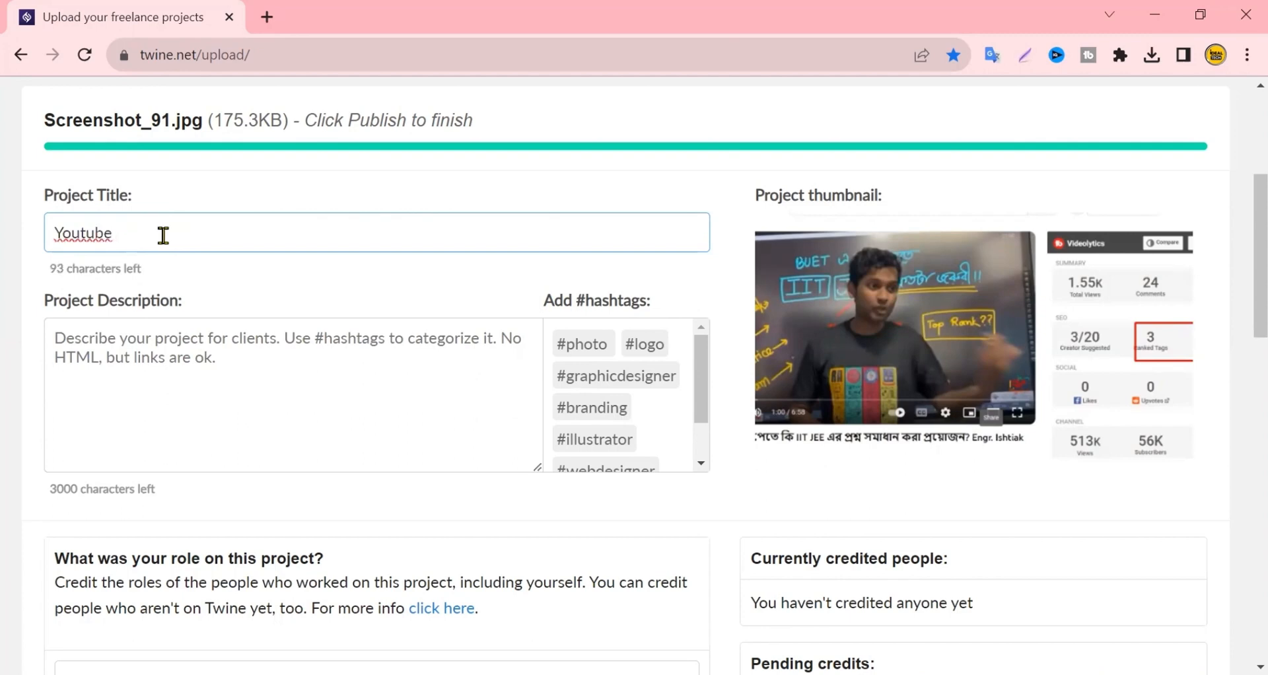
text( Video SEO)
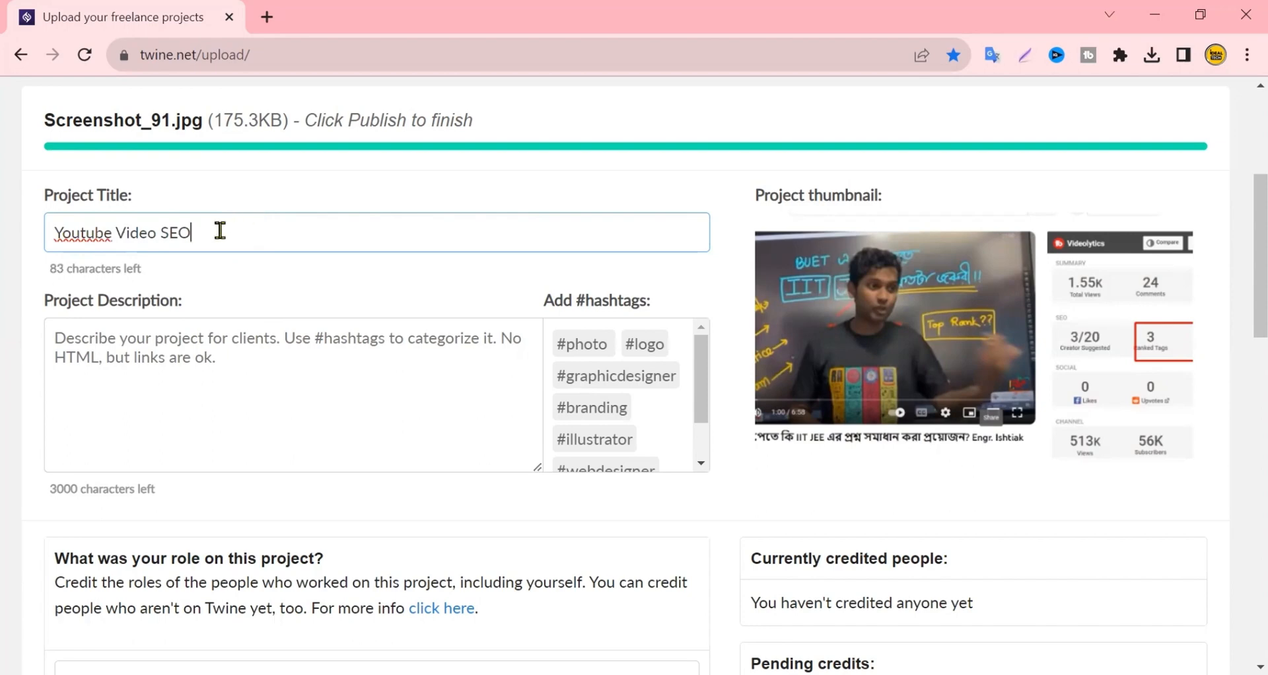
drag(219, 231, 25, 220)
key(ctrl+c)
click(89, 342)
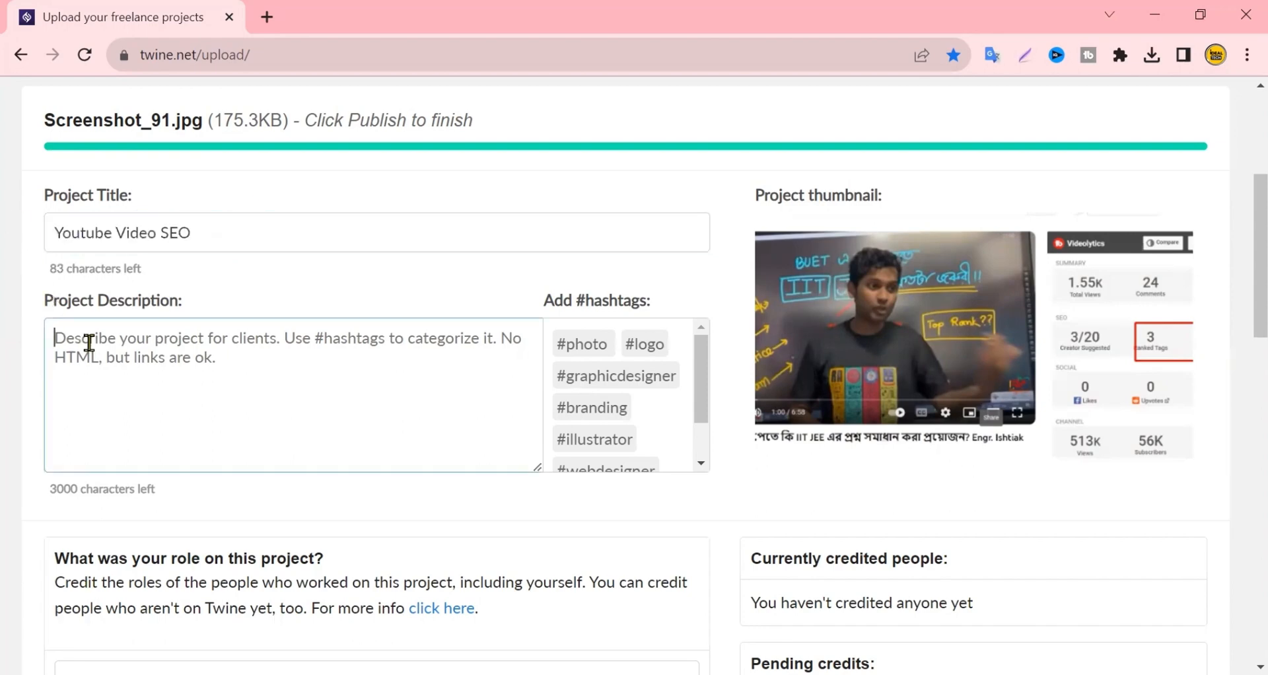
key(ctrl+v)
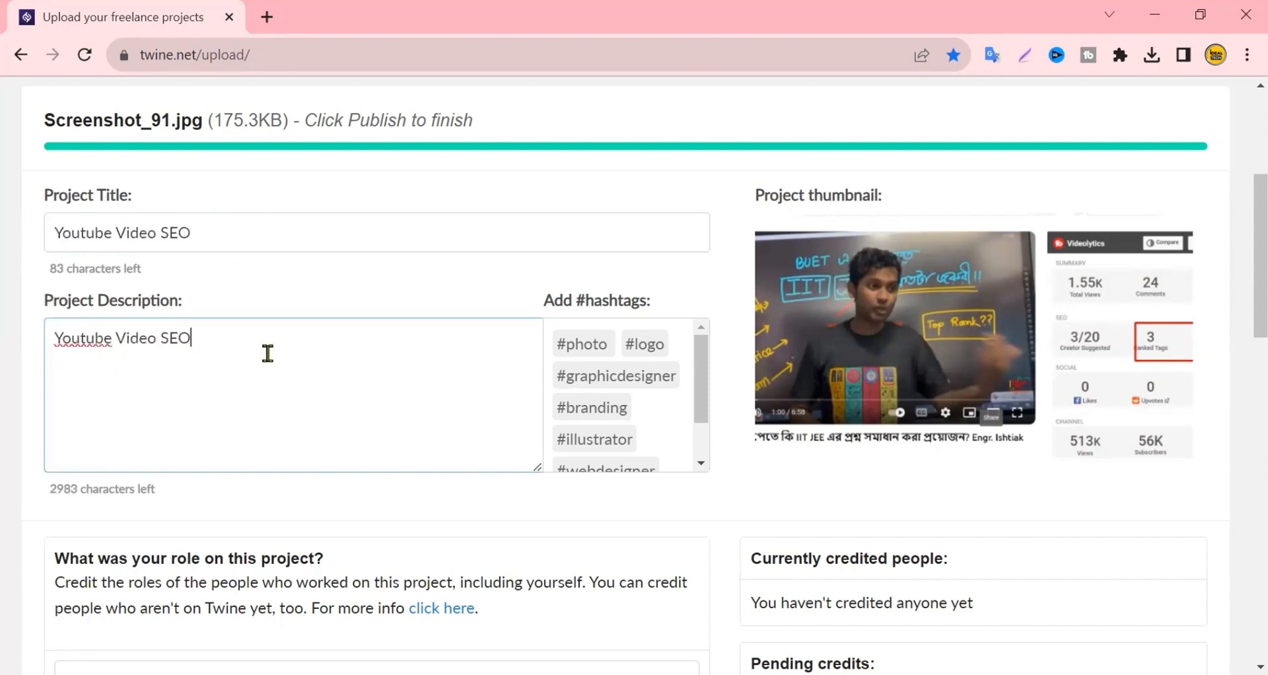
Step: Select SEO Expert as the role on the Youtube Video SEO project
scroll(267, 353, down, 3)
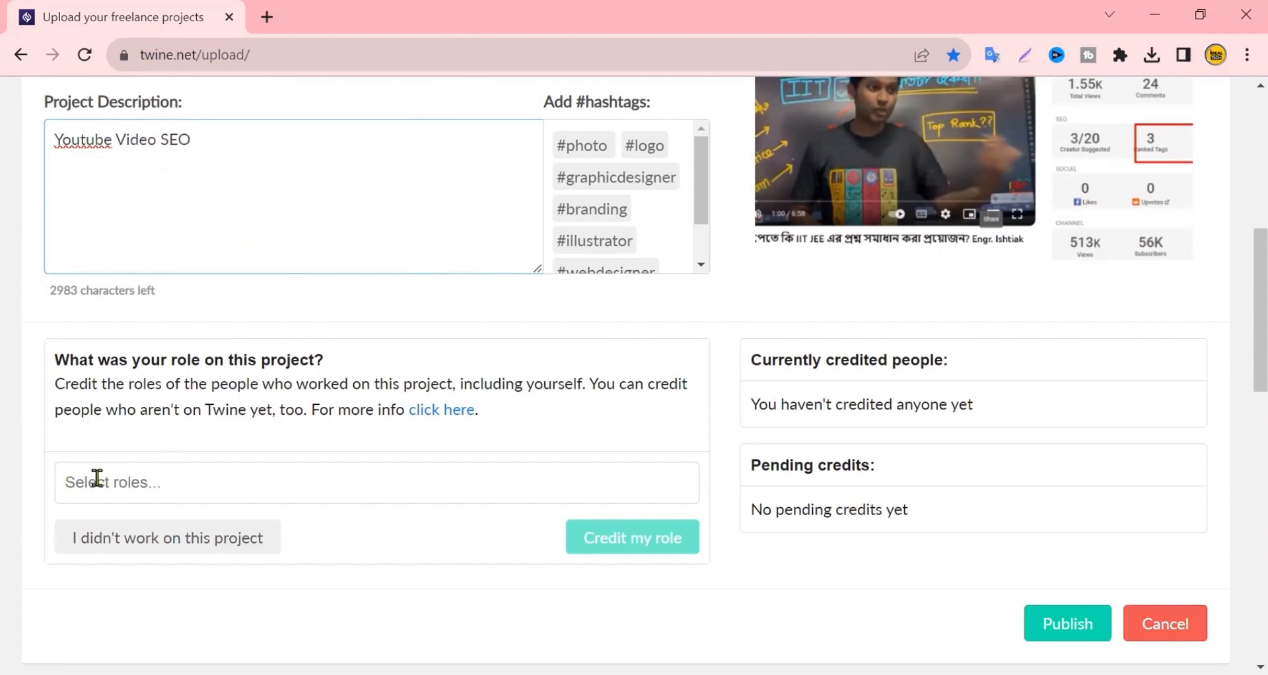
click(107, 487)
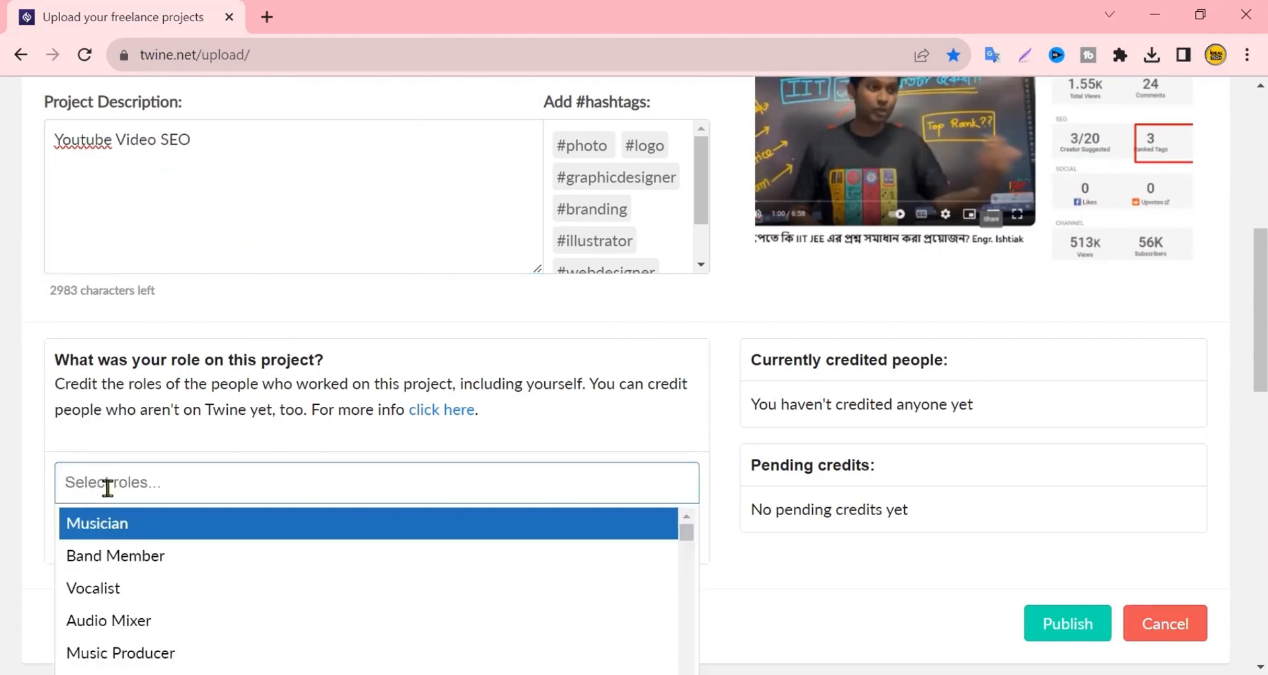
text(seo)
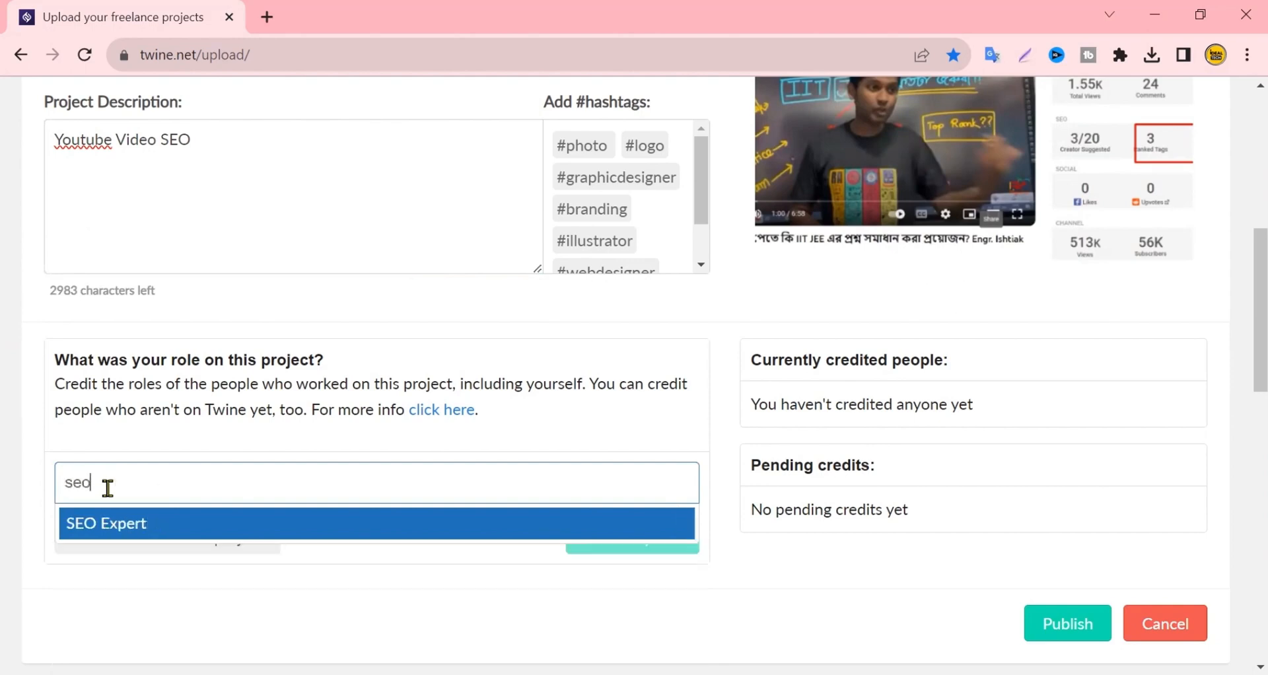
click(144, 525)
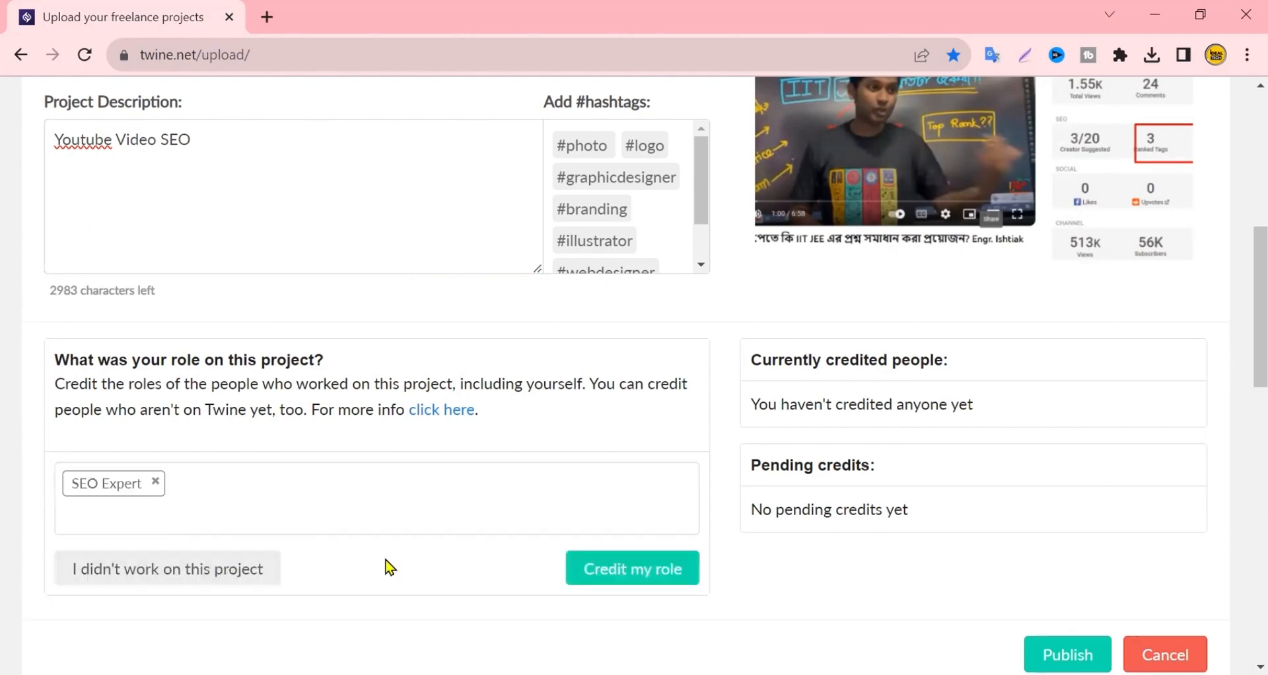
scroll(389, 566, down, 1)
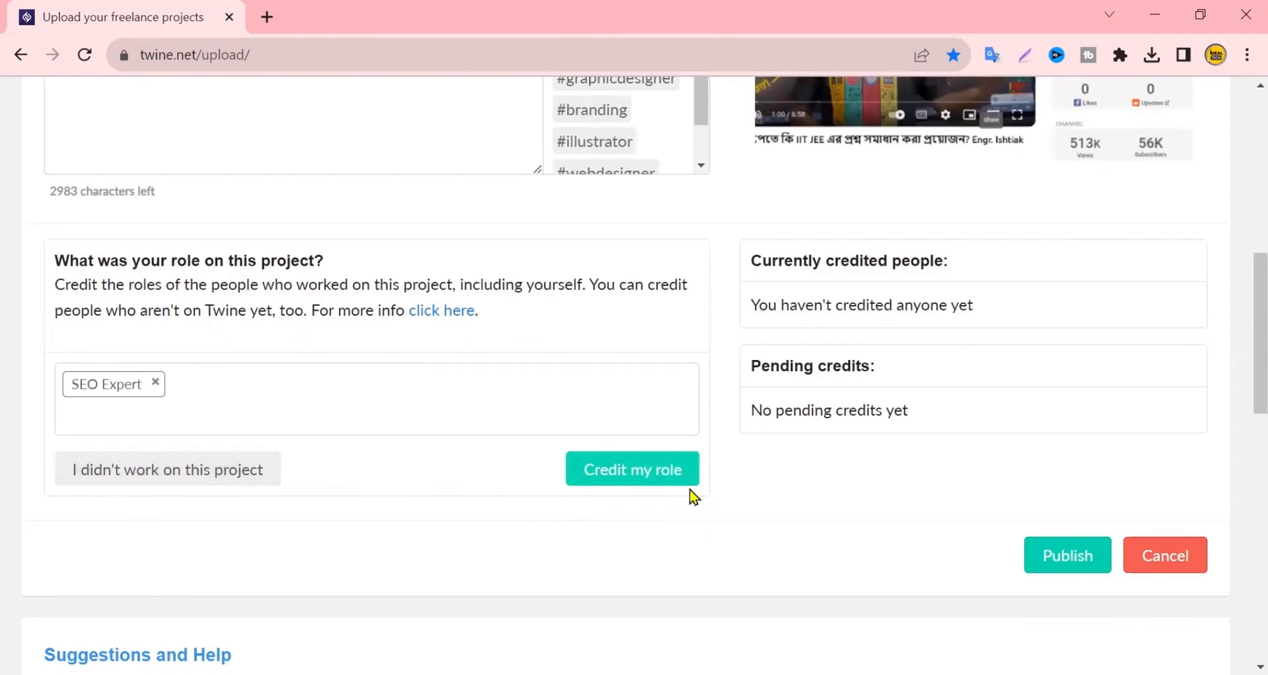
scroll(841, 505, up, 3)
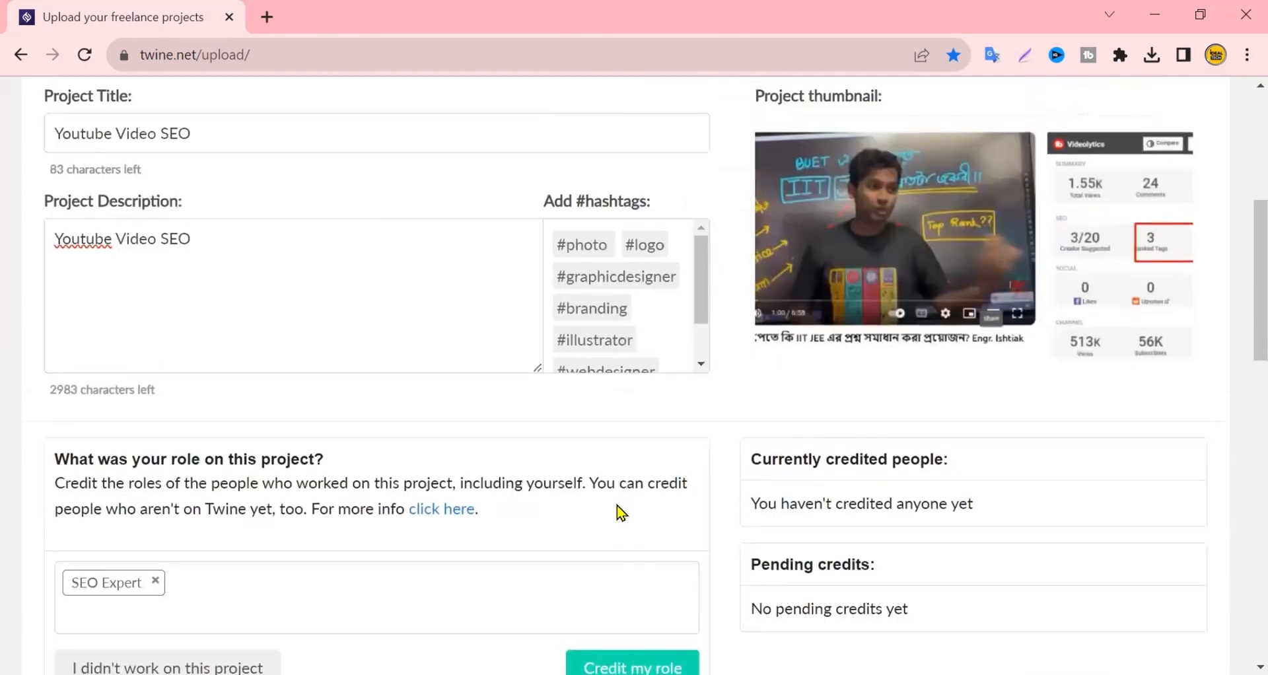
scroll(621, 511, down, 3)
Step: Mark the project as not worked on by yourself, and publish it without crediting a role
click(240, 470)
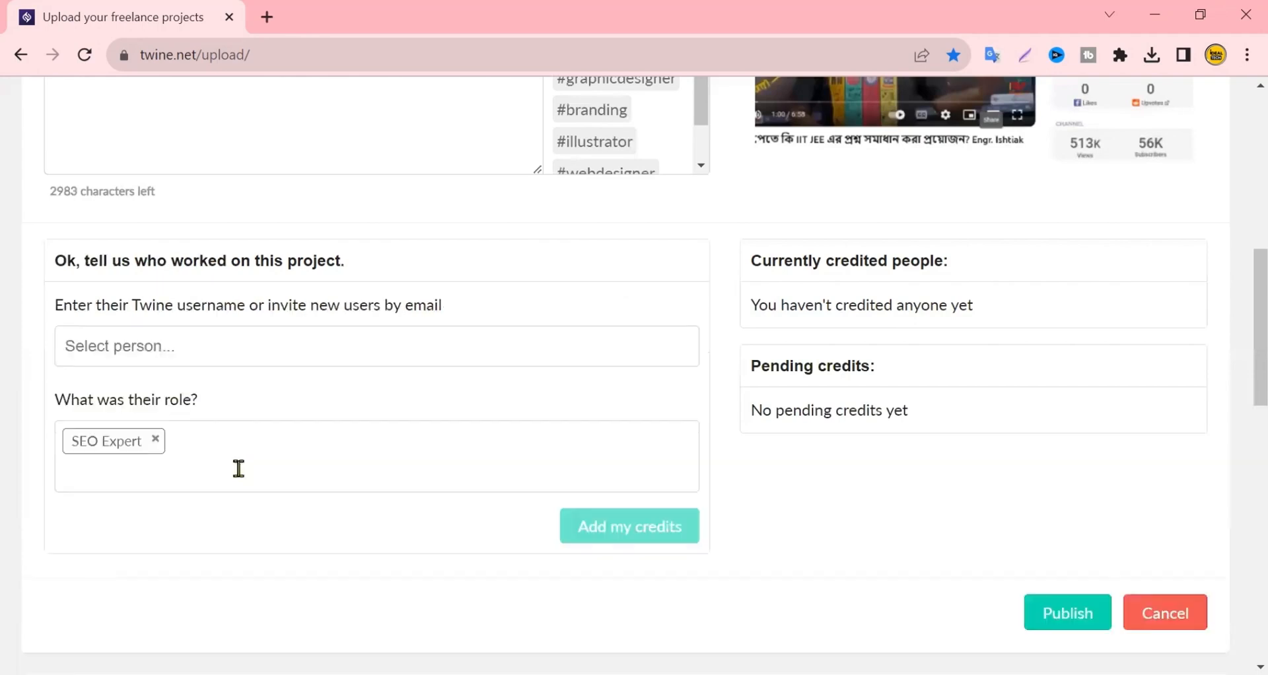
scroll(1129, 507, down, 3)
click(1076, 429)
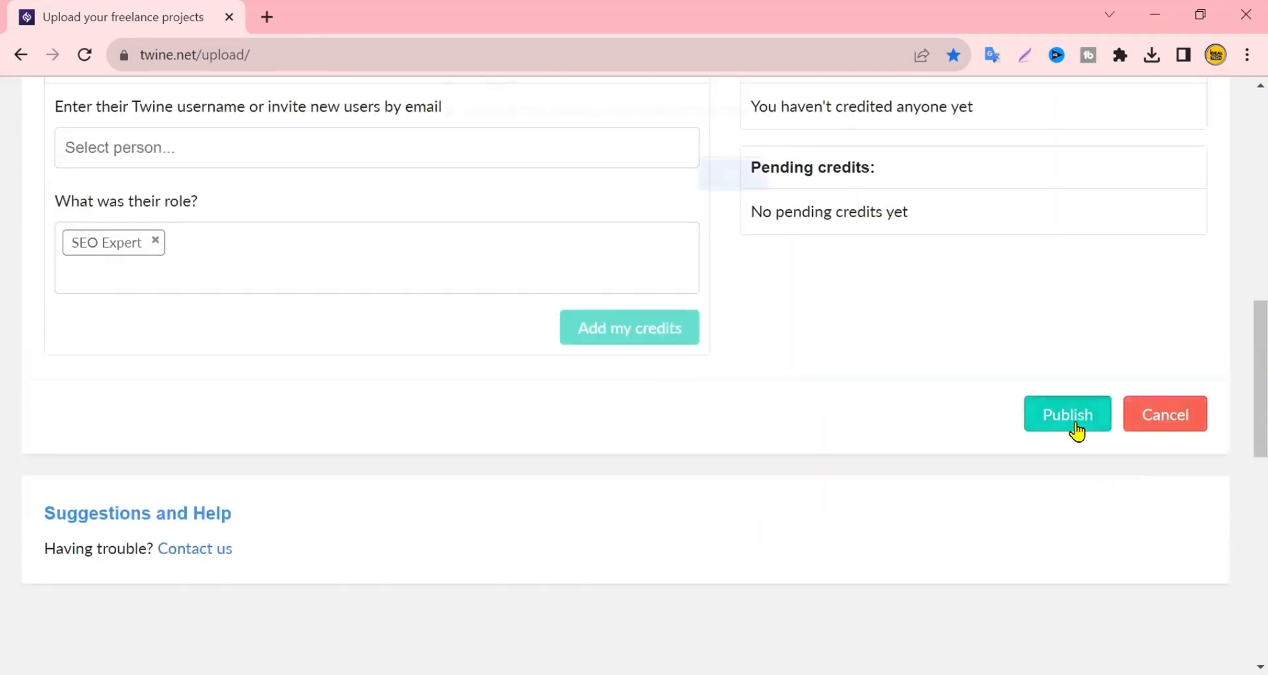
click(740, 197)
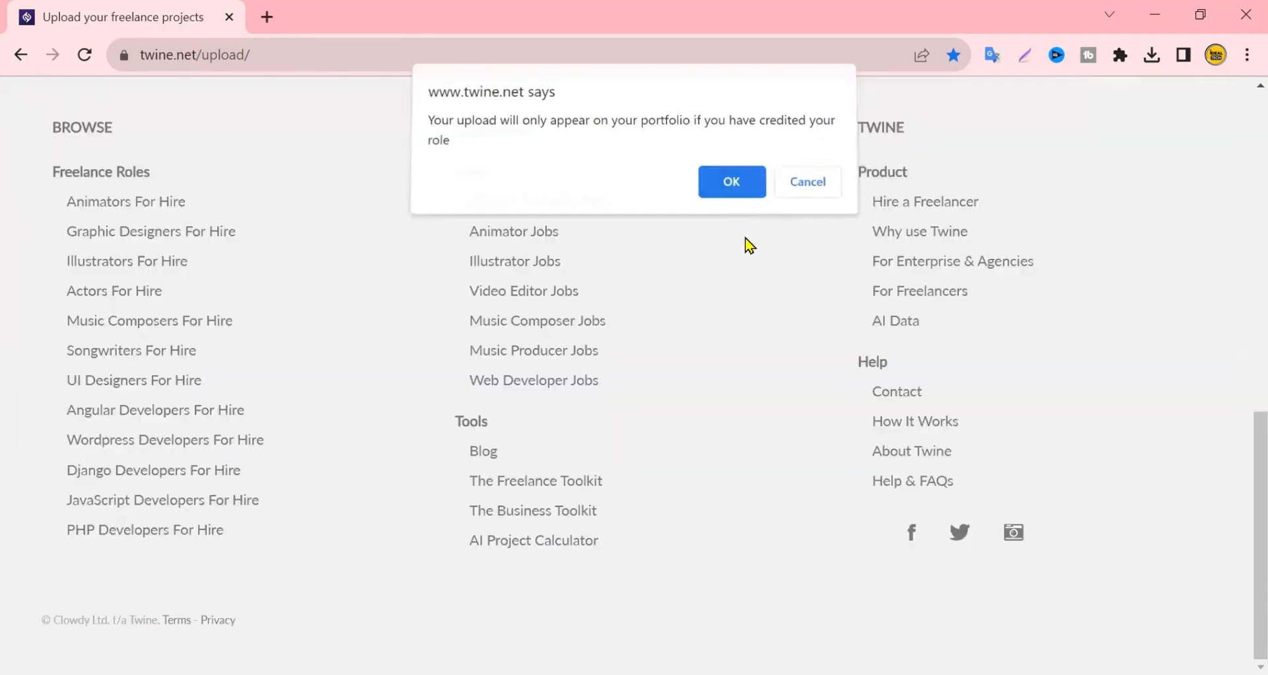
Step: Review the uploaded projects in Manage Uploads and on the portfolio page, along with the profile sections
scroll(811, 350, up, 6)
scroll(811, 351, down, 1)
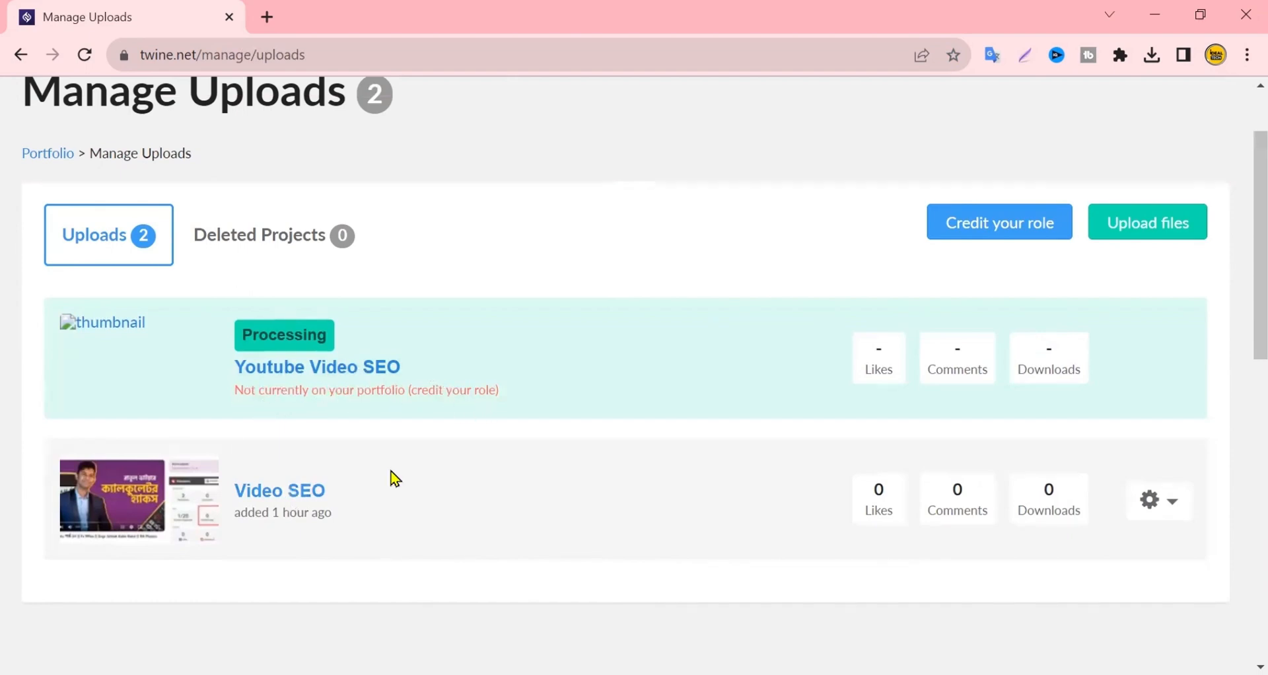
scroll(253, 449, down, 3)
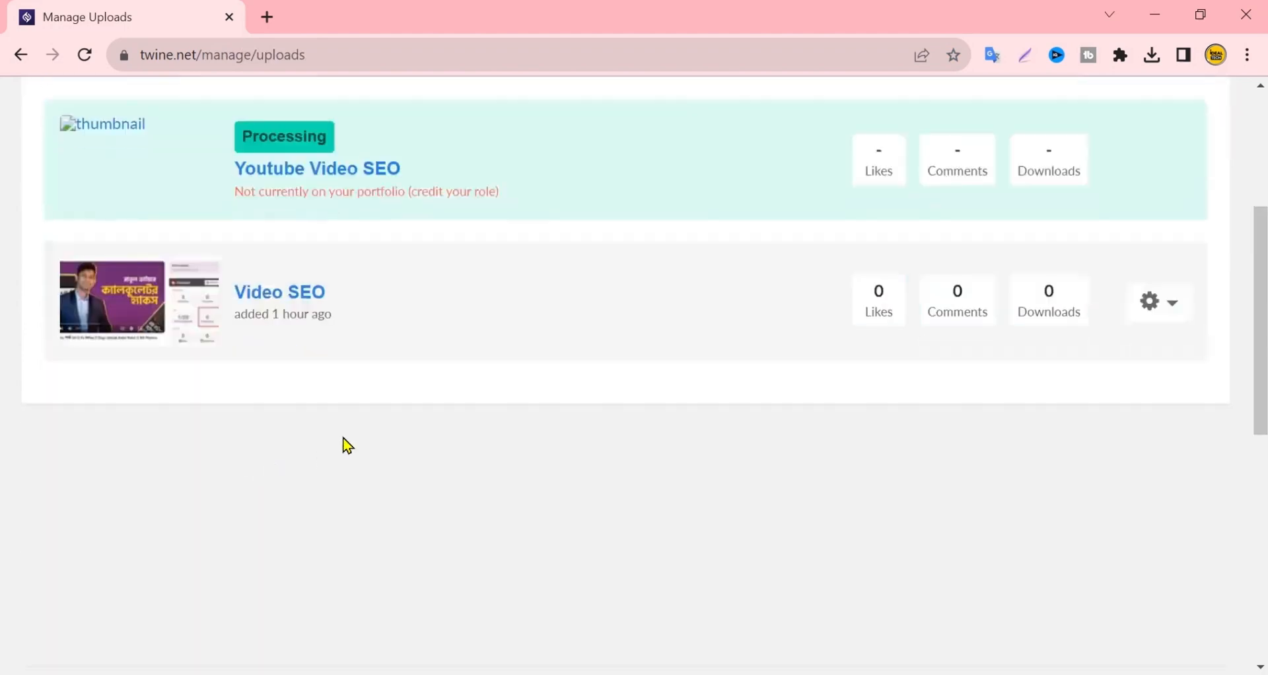
scroll(188, 492, up, 5)
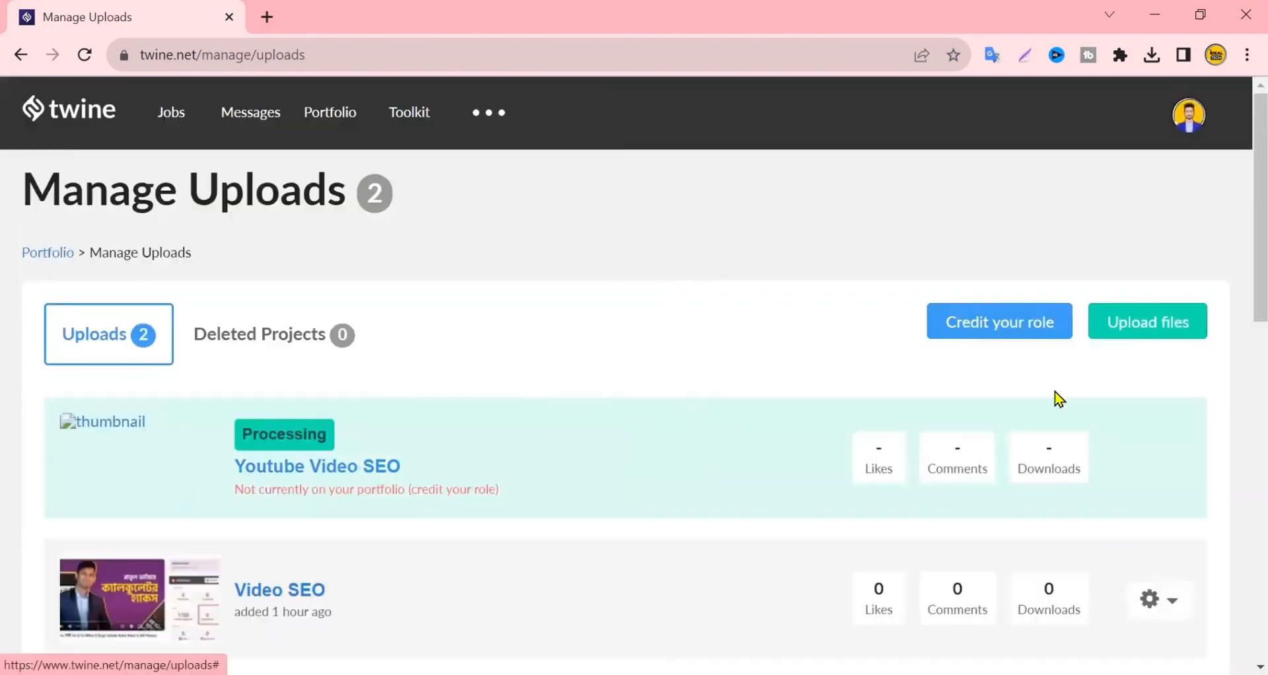
click(1182, 187)
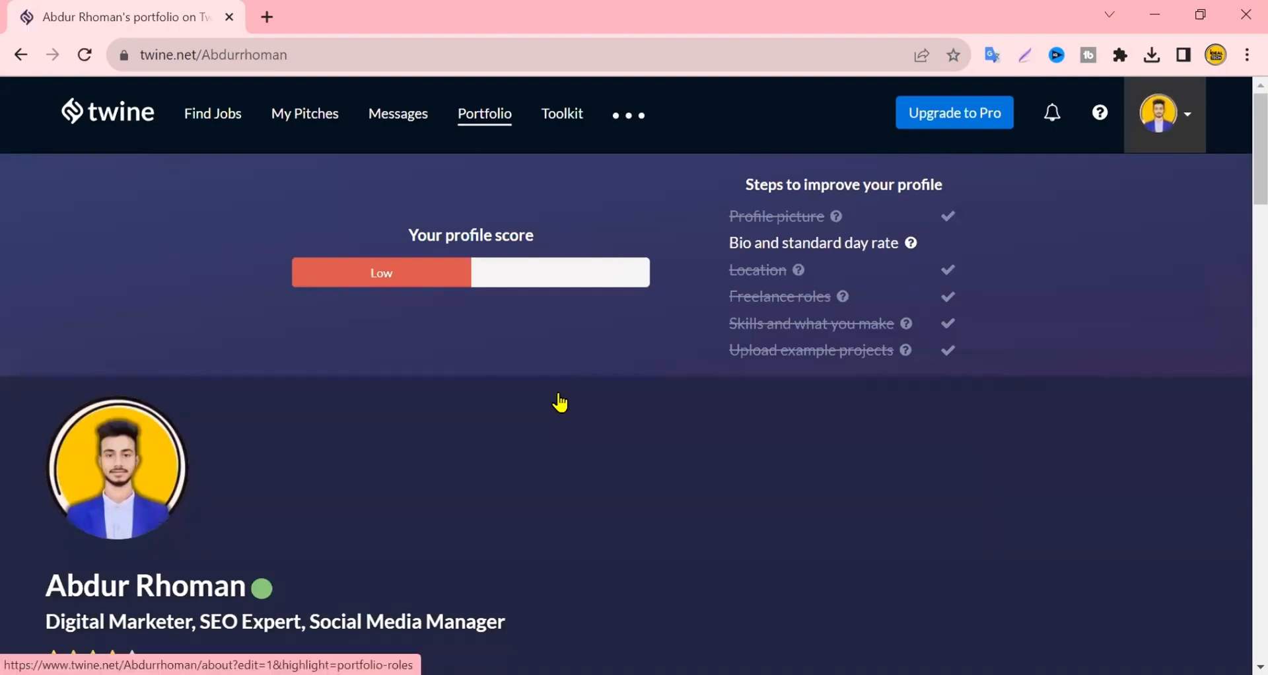
scroll(560, 401, down, 5)
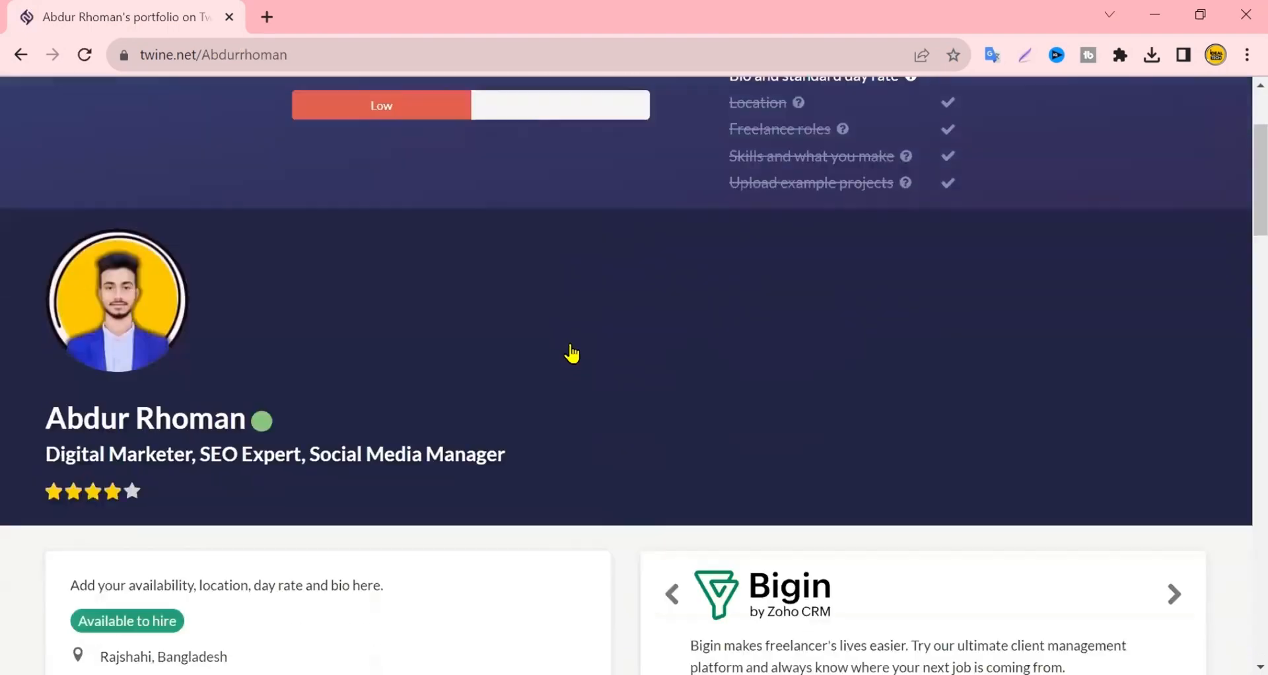
scroll(1017, 251, down, 13)
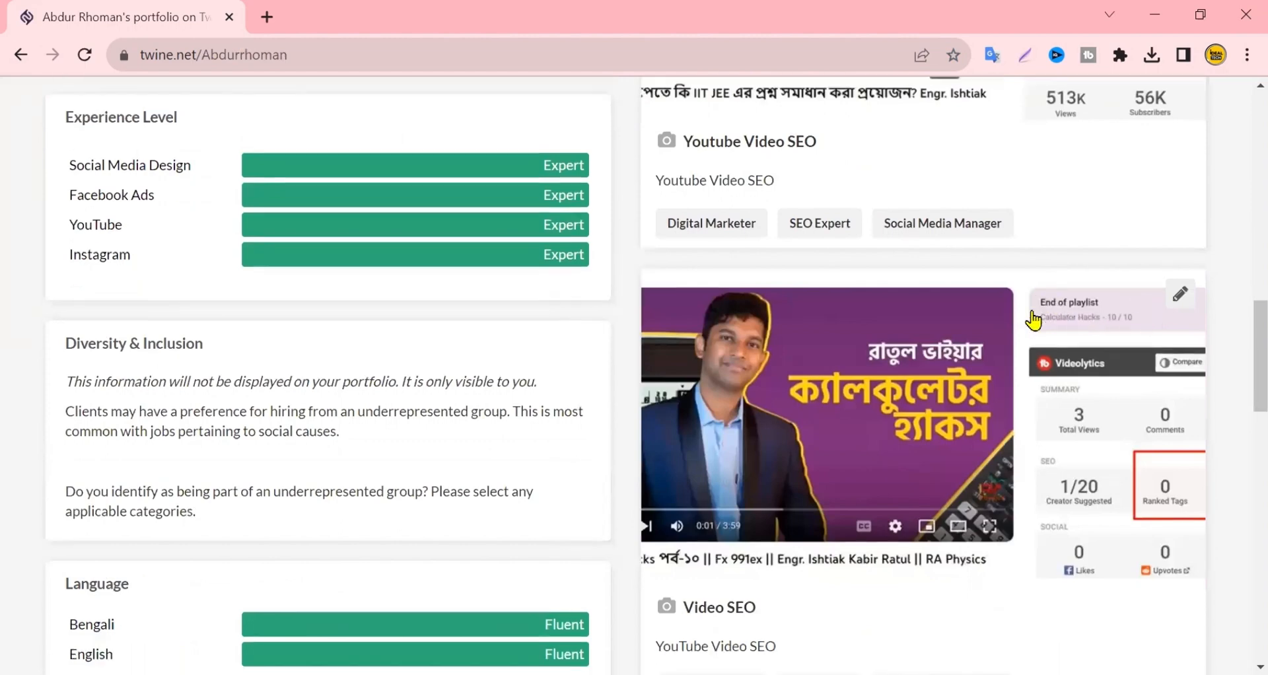
scroll(1030, 315, up, 18)
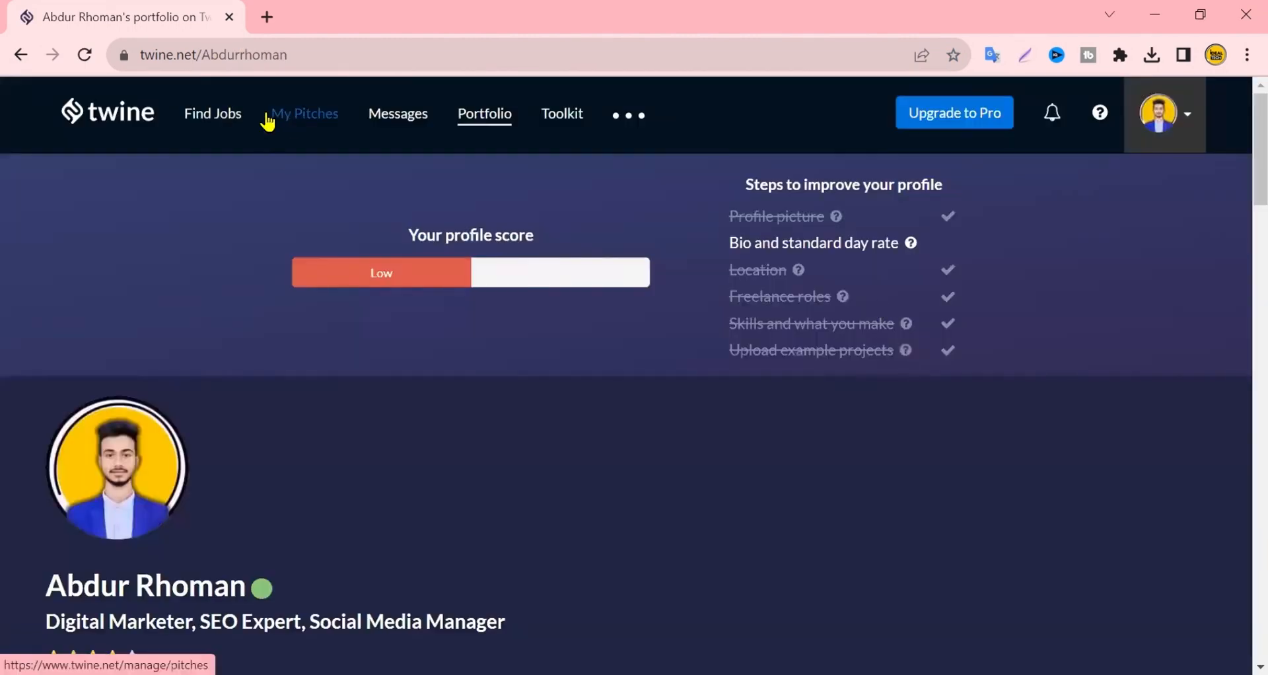
Step: Go to the freelance and remote job listings and open their filters for editing
click(228, 115)
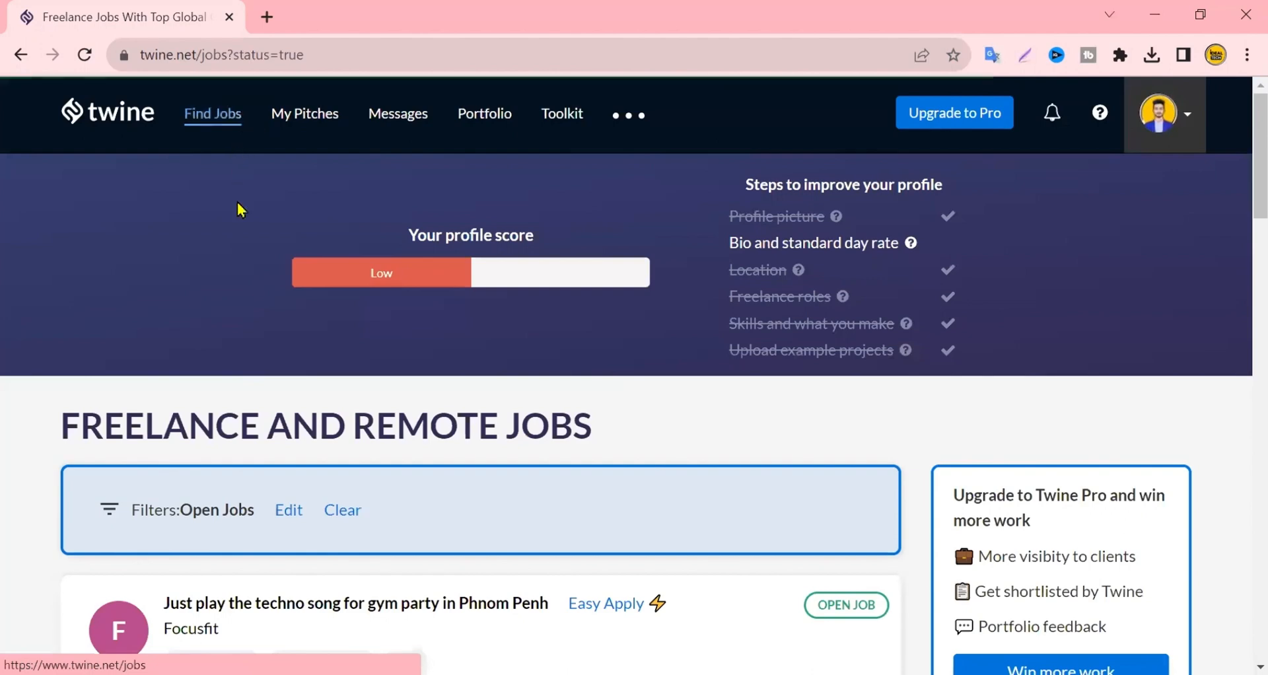
scroll(270, 244, down, 2)
scroll(271, 244, up, 2)
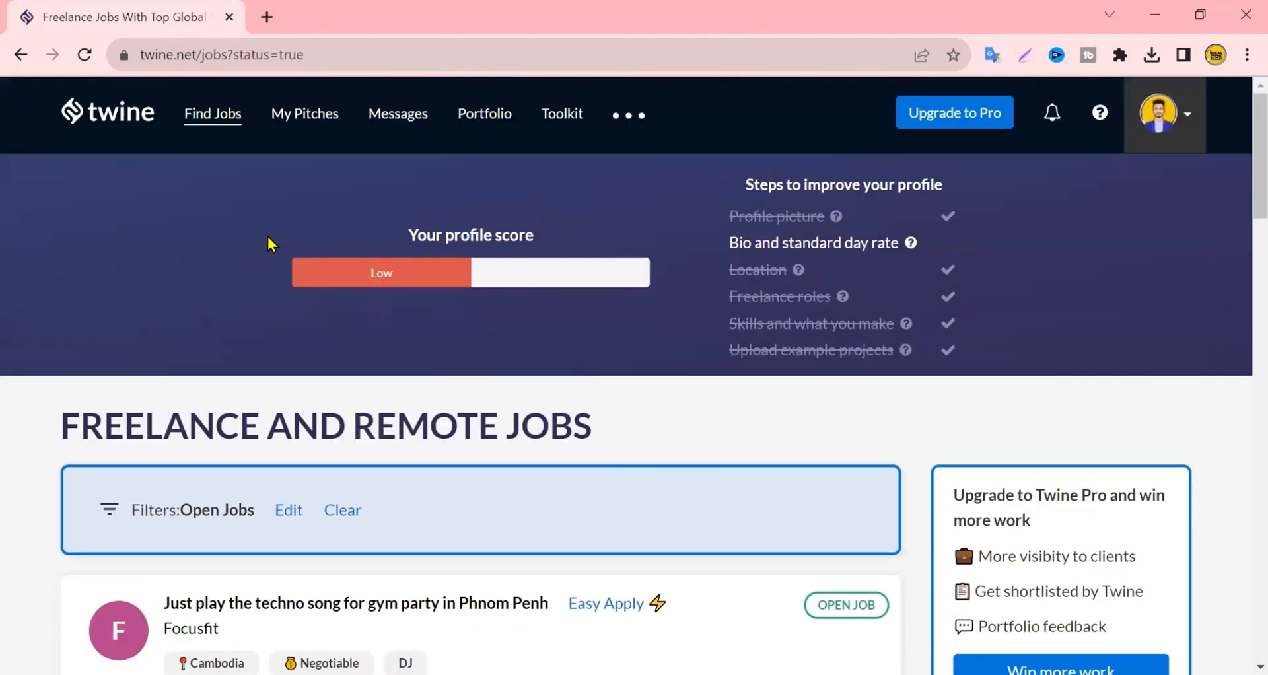
scroll(271, 244, down, 2)
scroll(271, 244, up, 2)
scroll(671, 289, down, 4)
scroll(617, 317, up, 2)
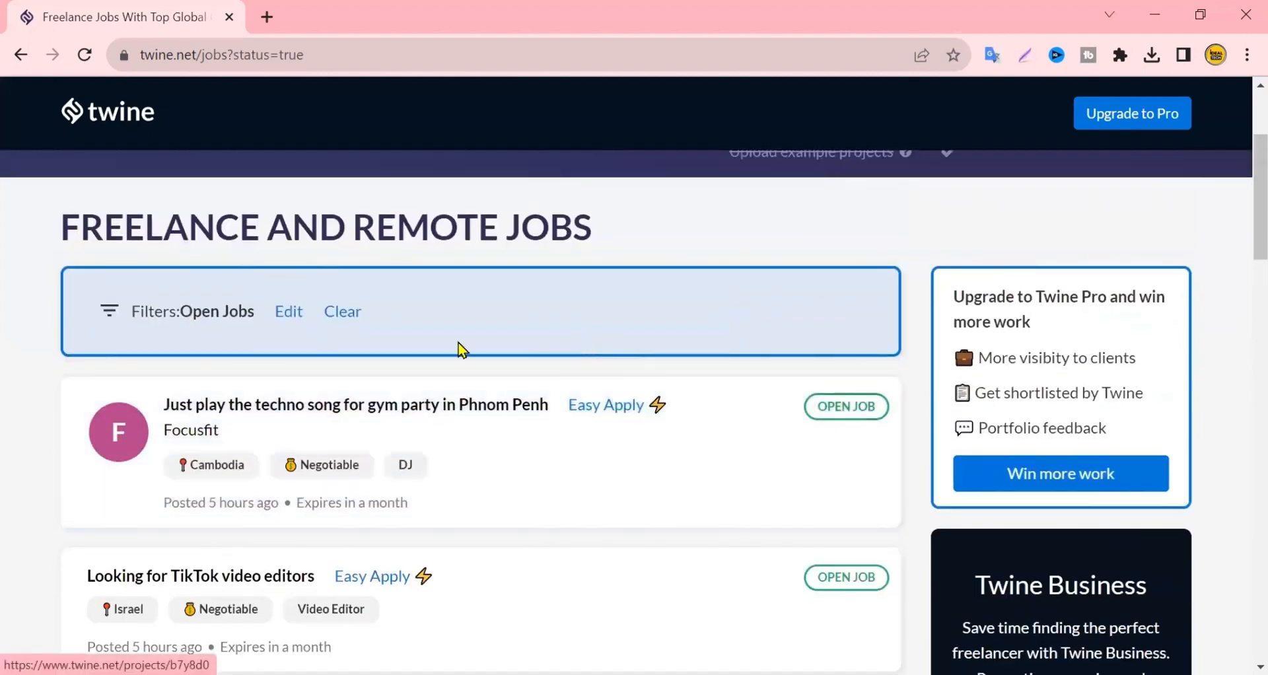
click(287, 313)
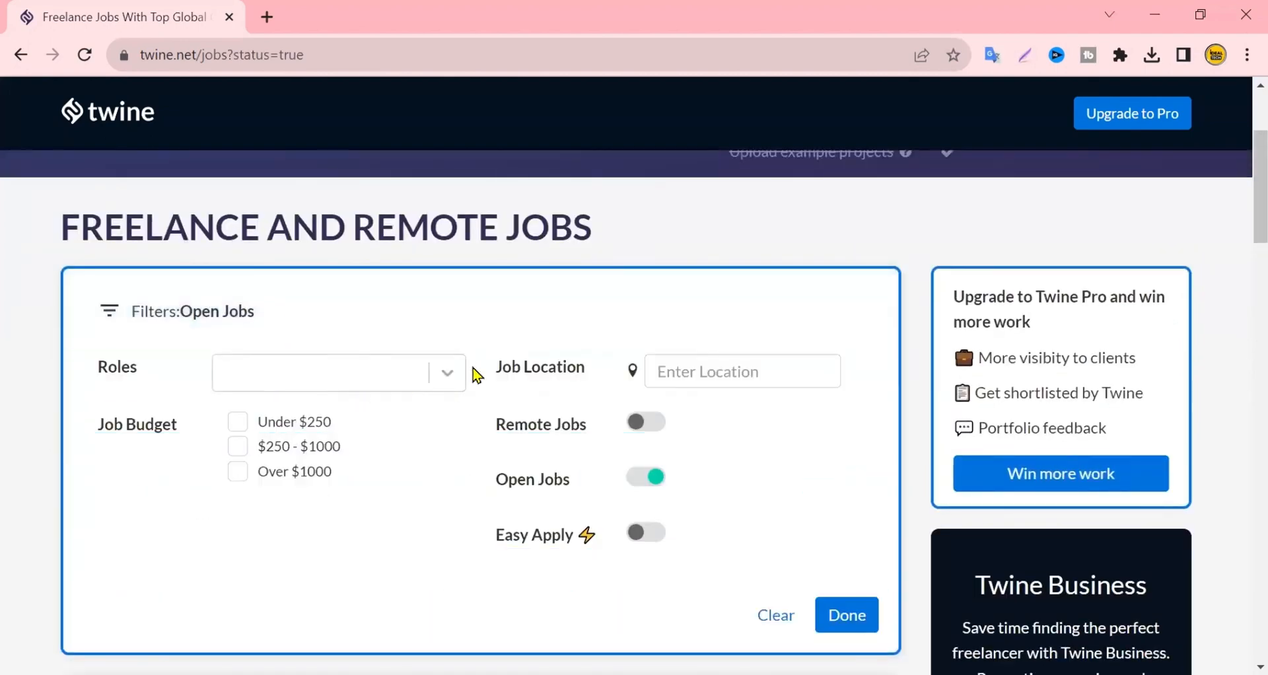
Step: Filter the open jobs by the Digital Marketer role and a budget under $250, and apply the filters
scroll(472, 367, down, 3)
scroll(239, 301, up, 2)
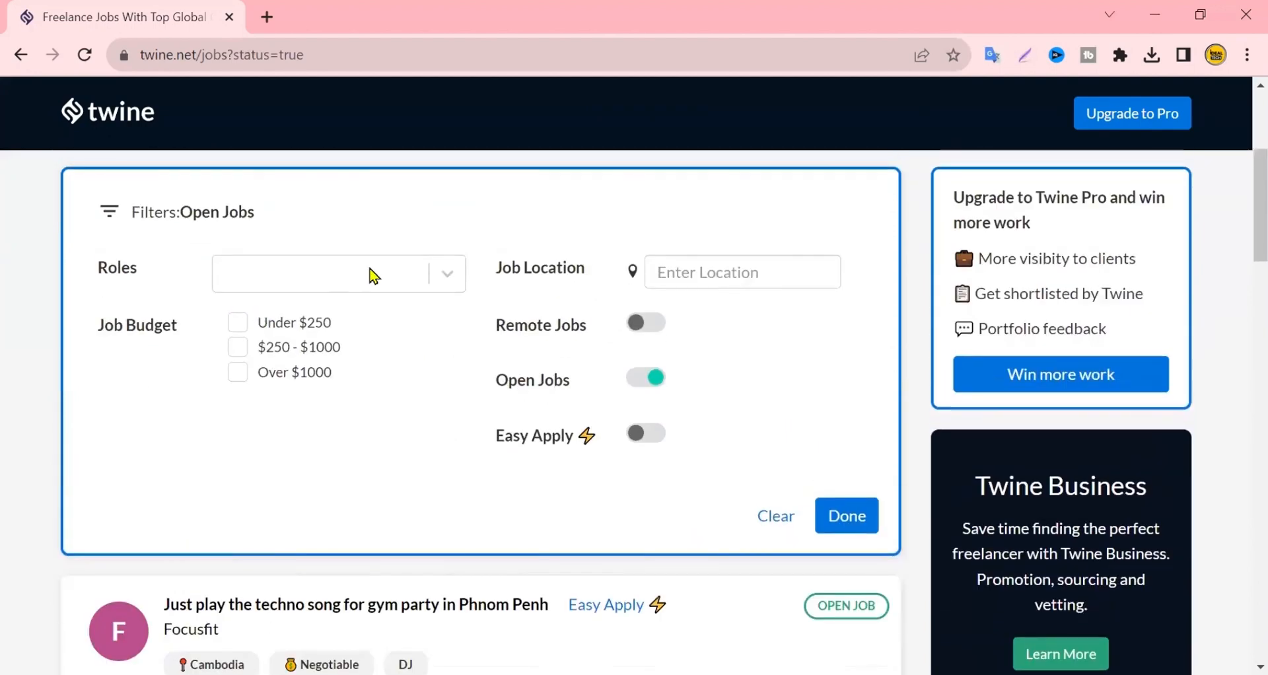
click(446, 277)
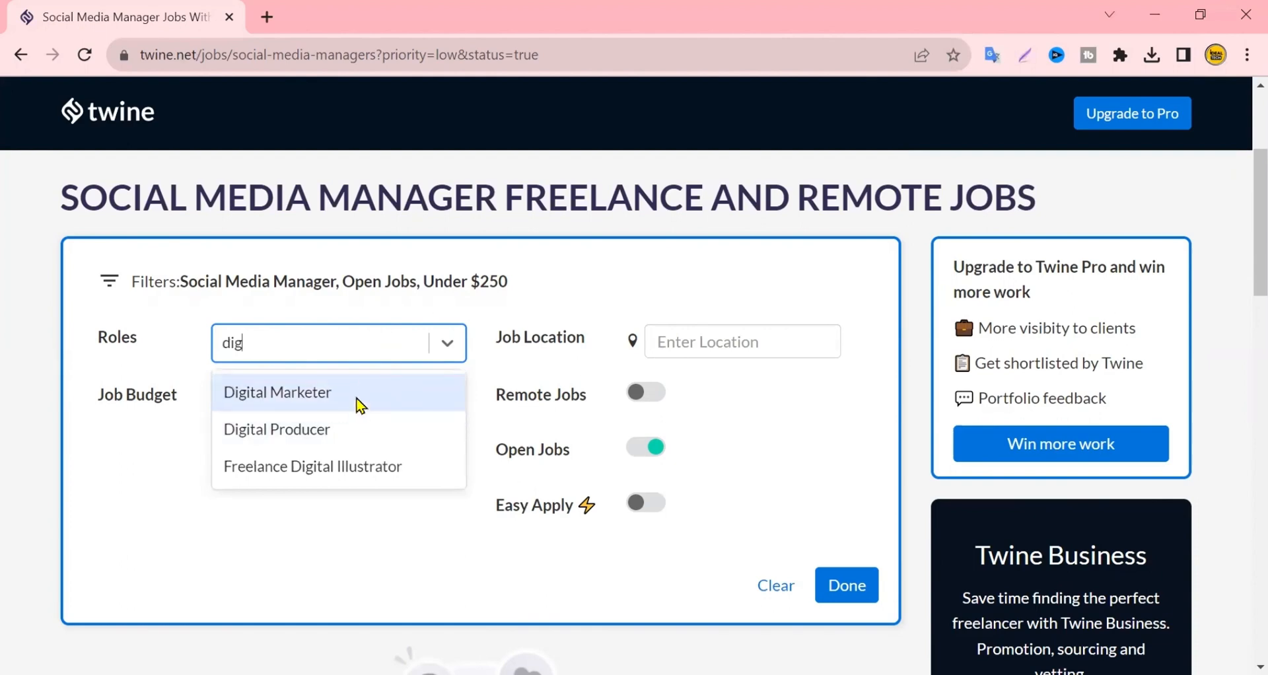
click(358, 402)
scroll(853, 500, down, 2)
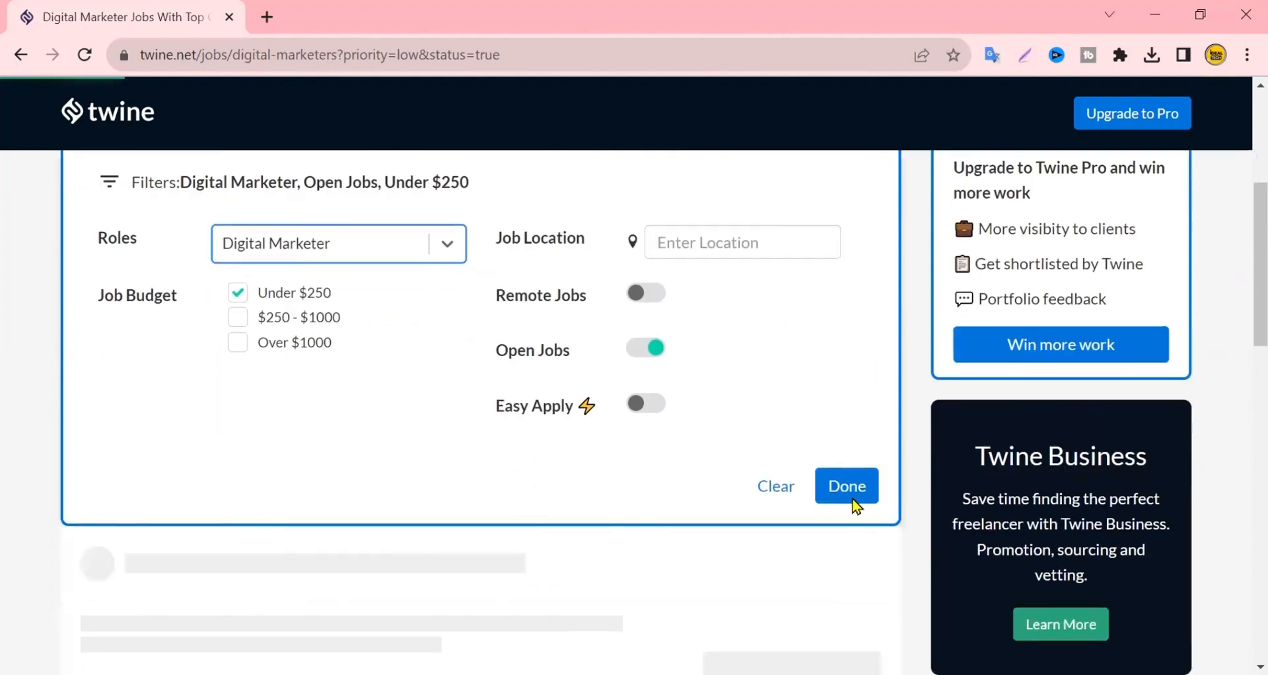
scroll(855, 486, down, 3)
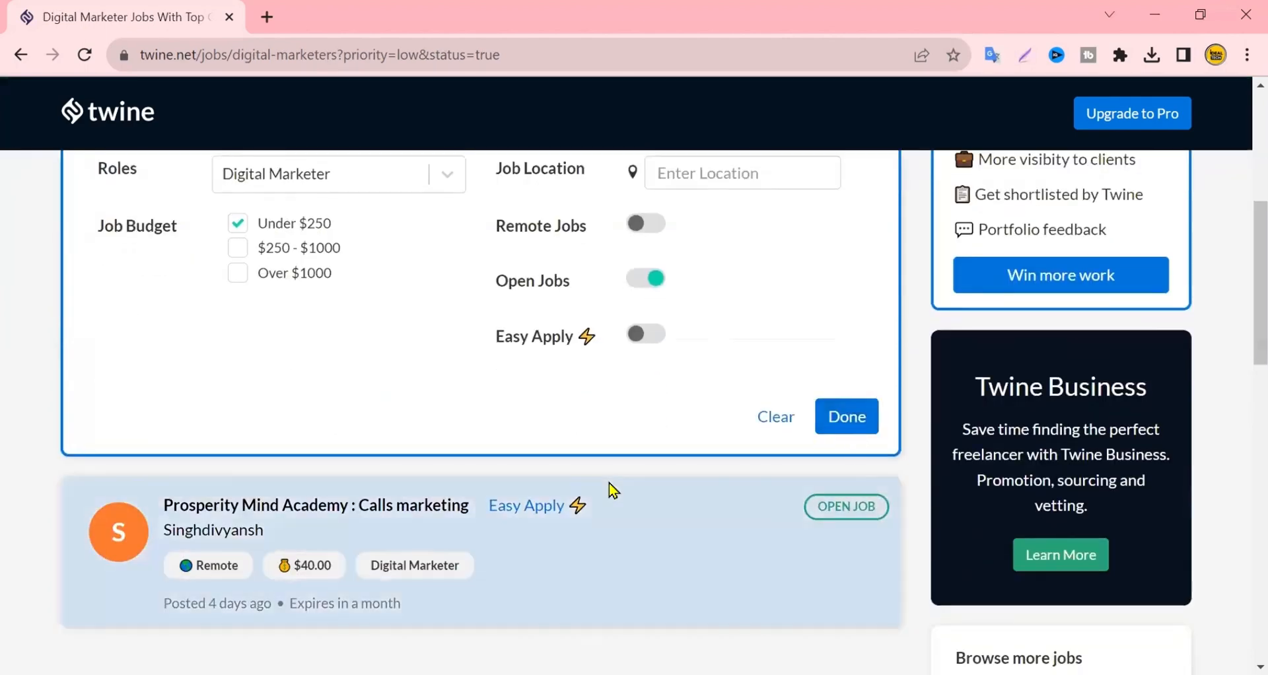
scroll(399, 552, down, 2)
click(835, 311)
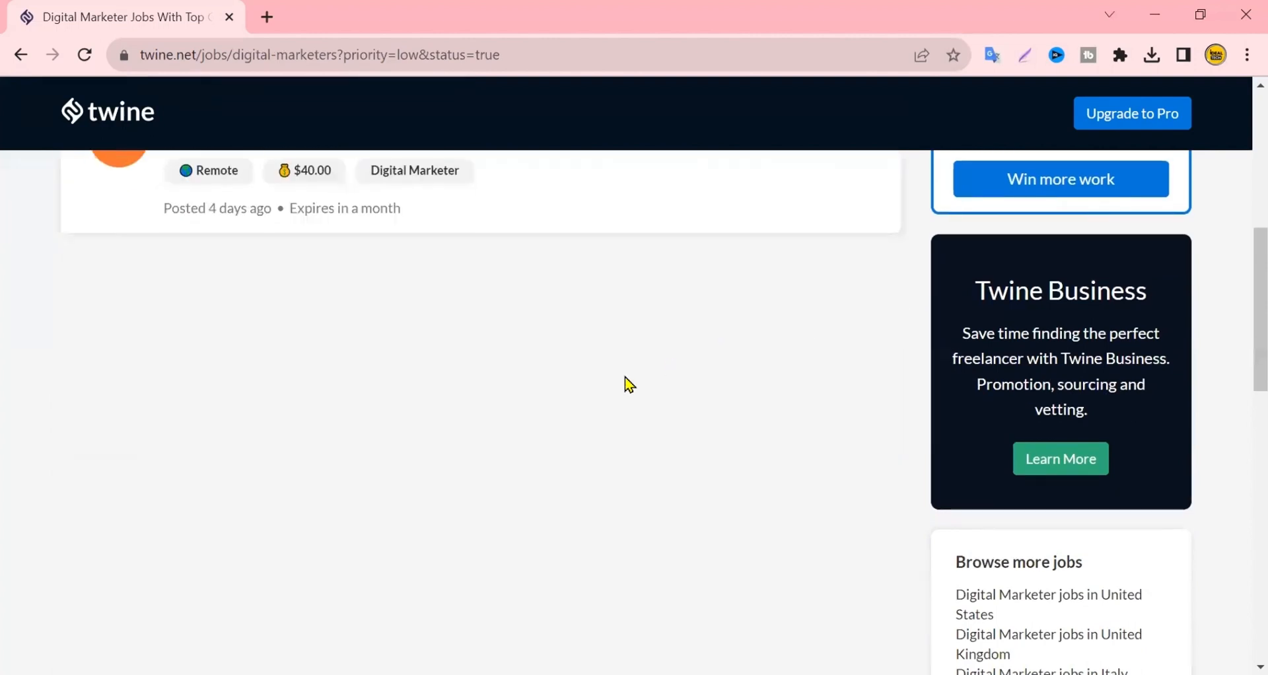
Step: Open the Prosperity Mind Academy Calls marketing job and read its description, hiring details and similar jobs
scroll(481, 487, up, 5)
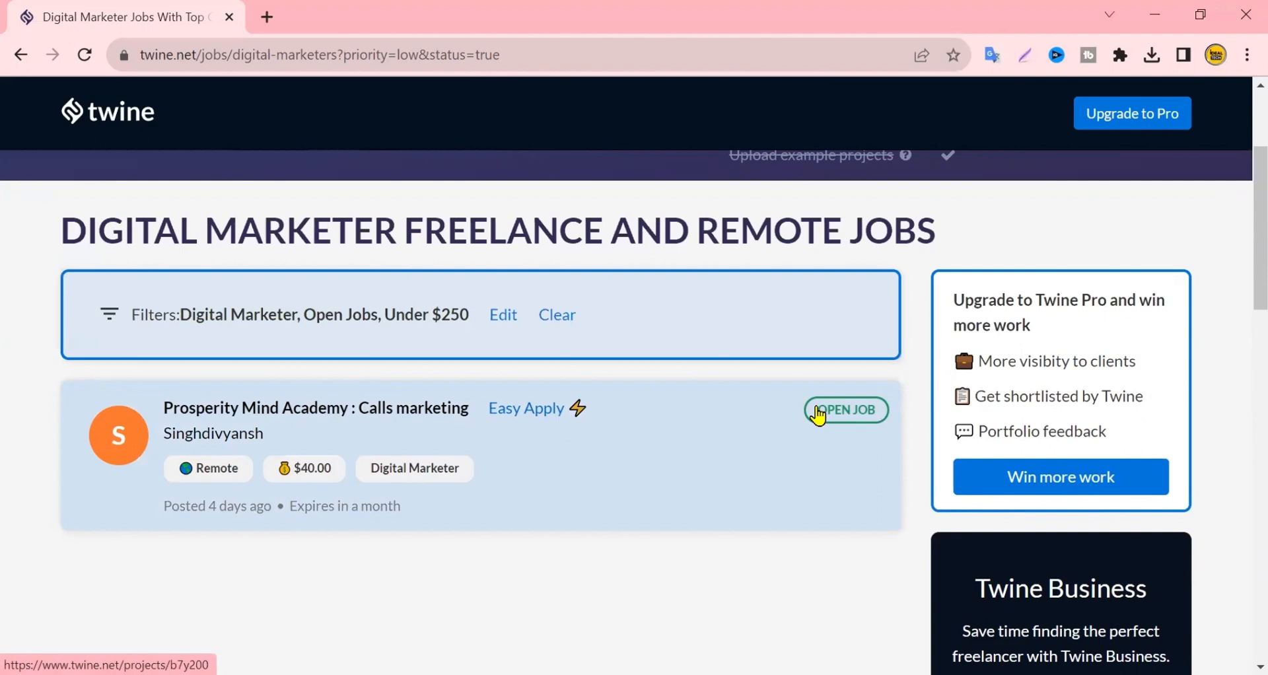
scroll(819, 412, up, 3)
scroll(817, 411, down, 5)
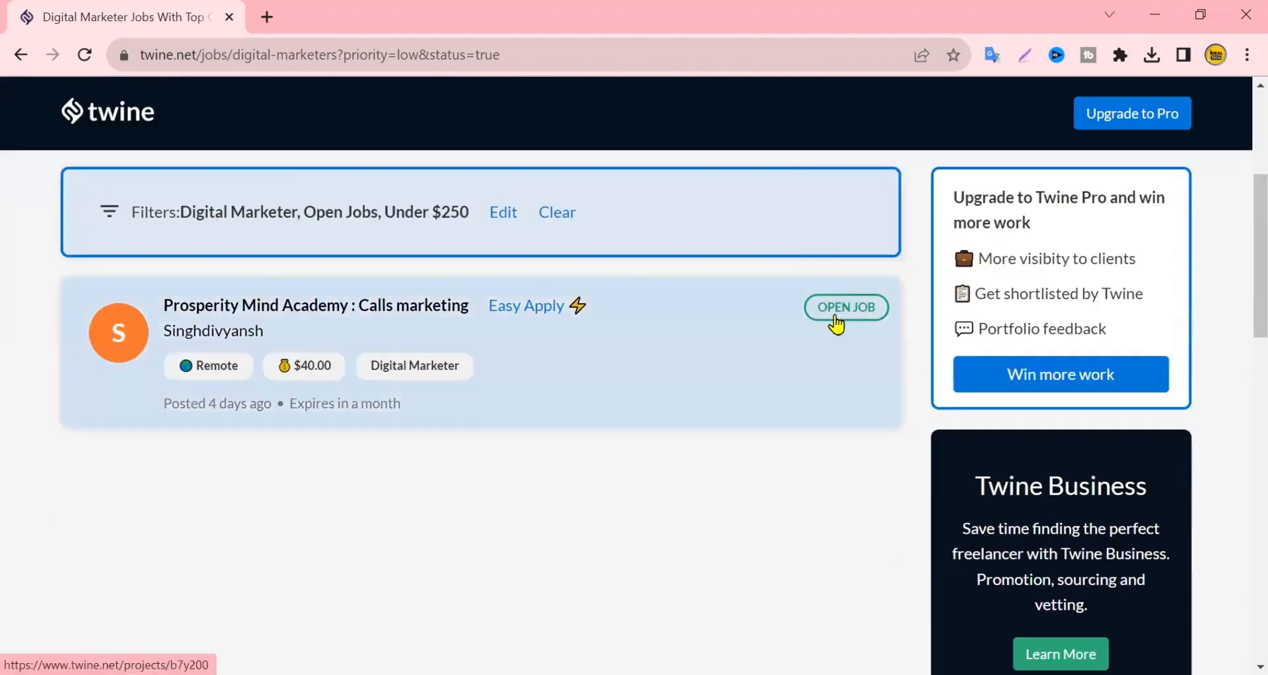
click(828, 321)
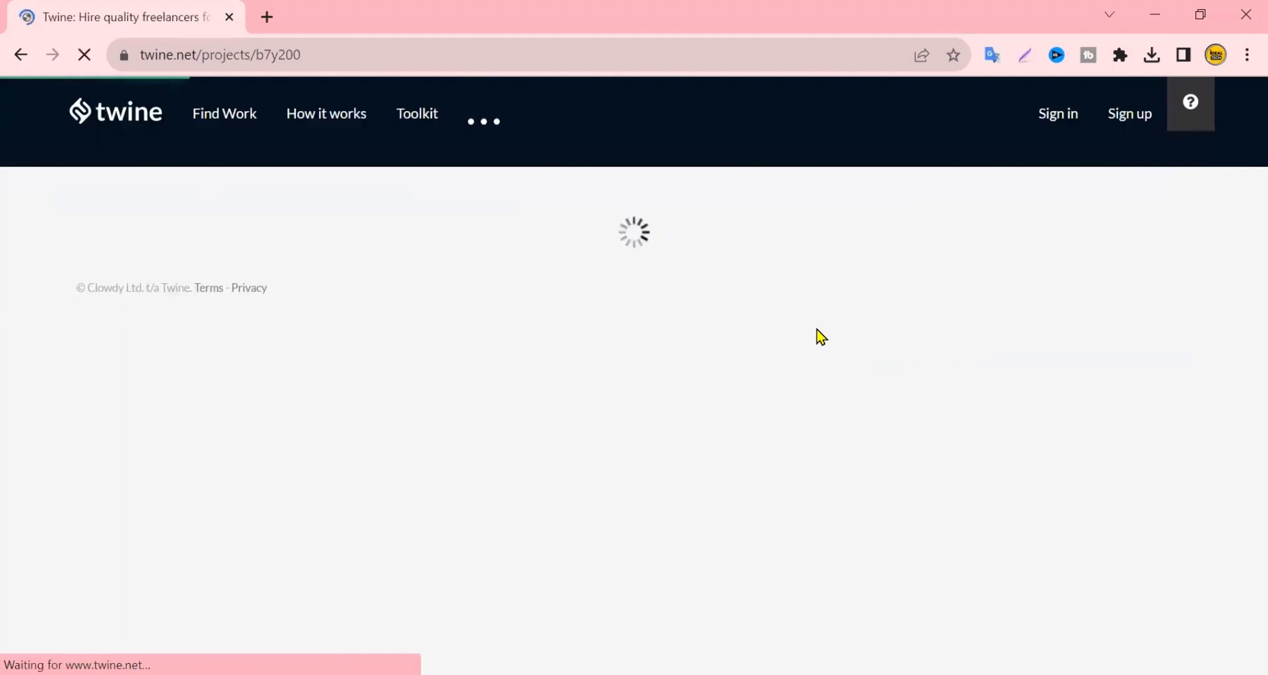
scroll(255, 454, down, 3)
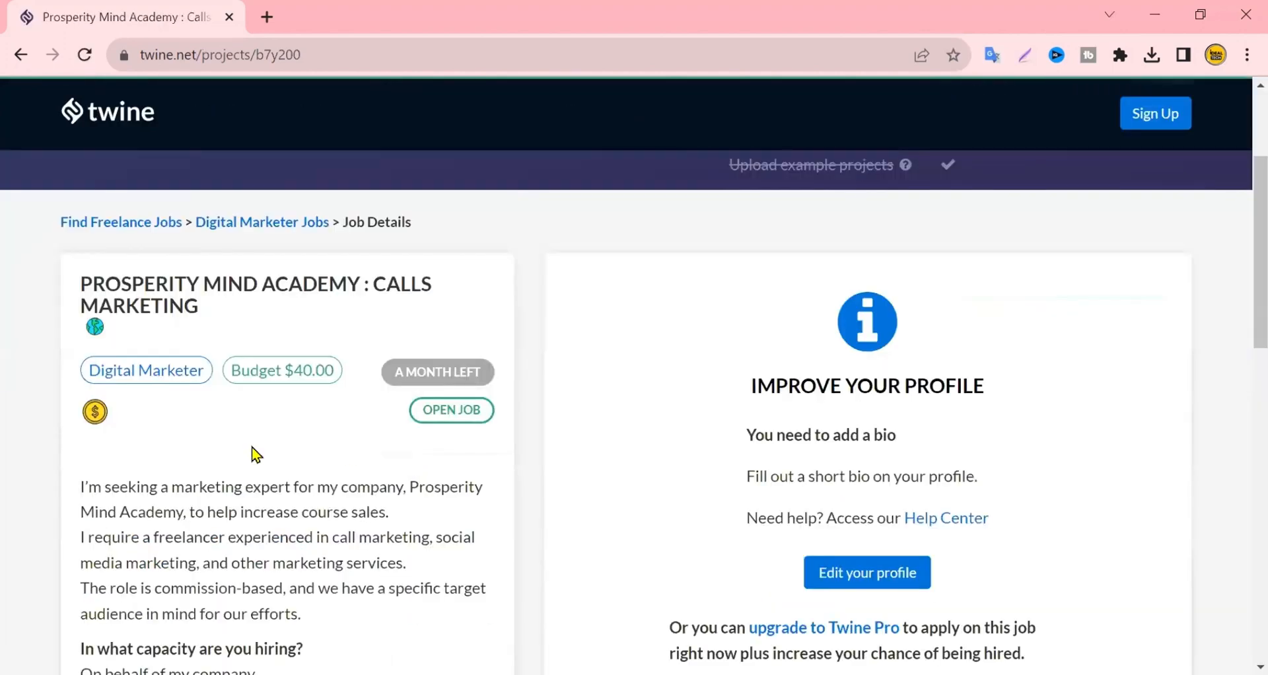
scroll(108, 507, down, 4)
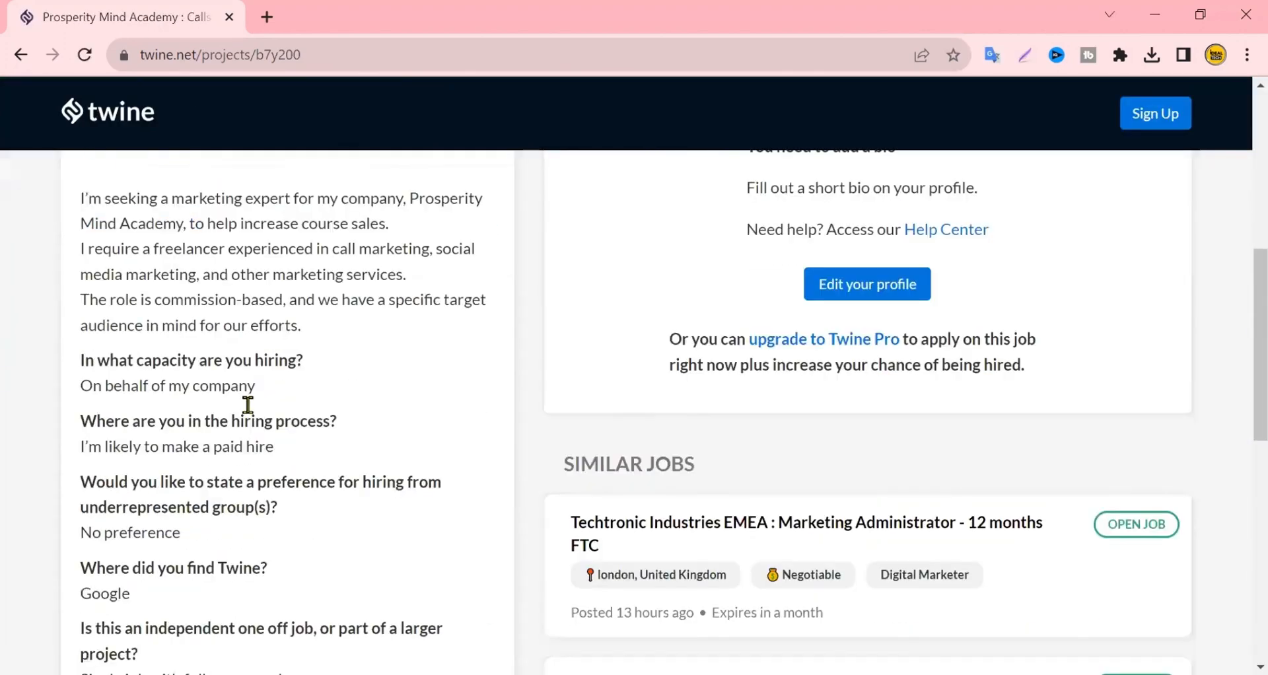
scroll(219, 338, down, 6)
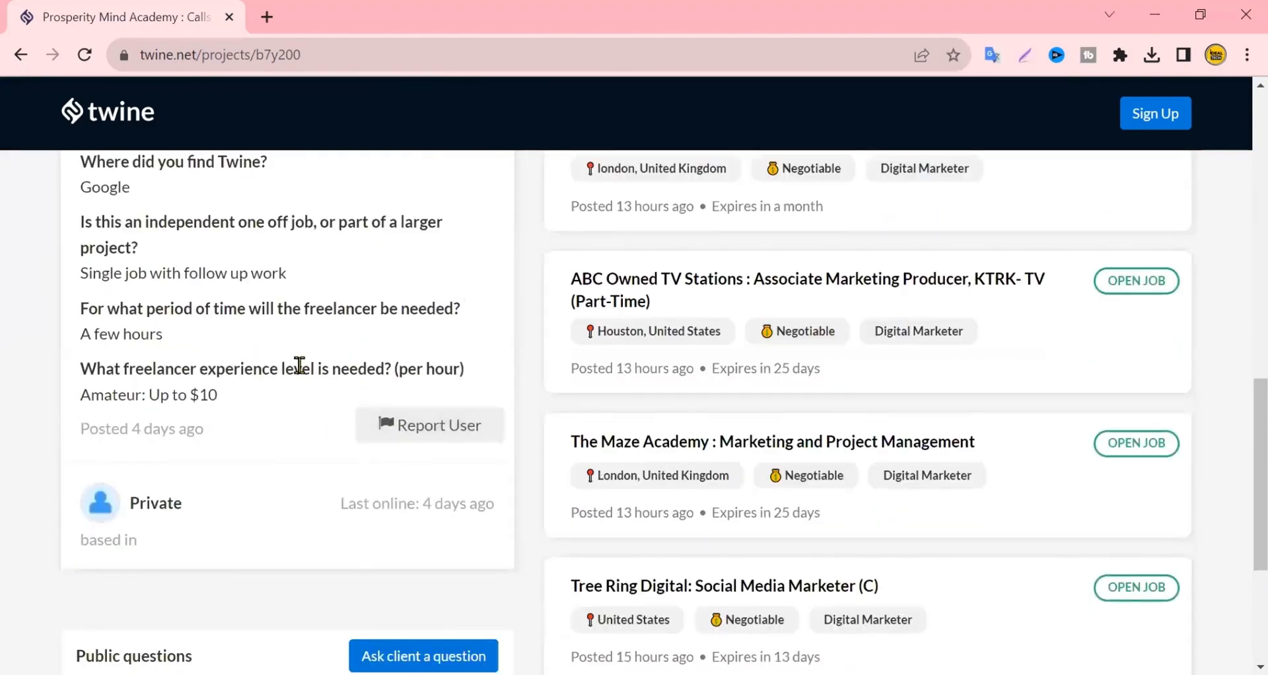
scroll(299, 365, down, 2)
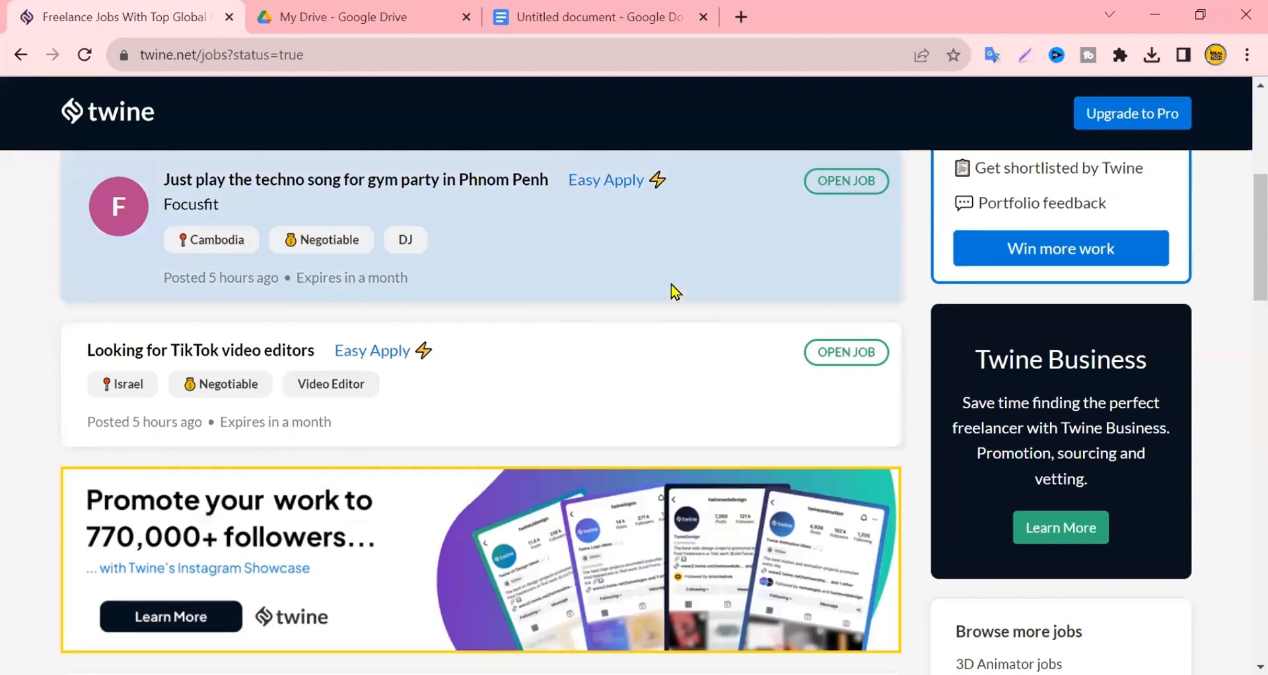
Step: Browse the general freelance and remote job listings filtered only by open jobs
scroll(671, 285, up, 1)
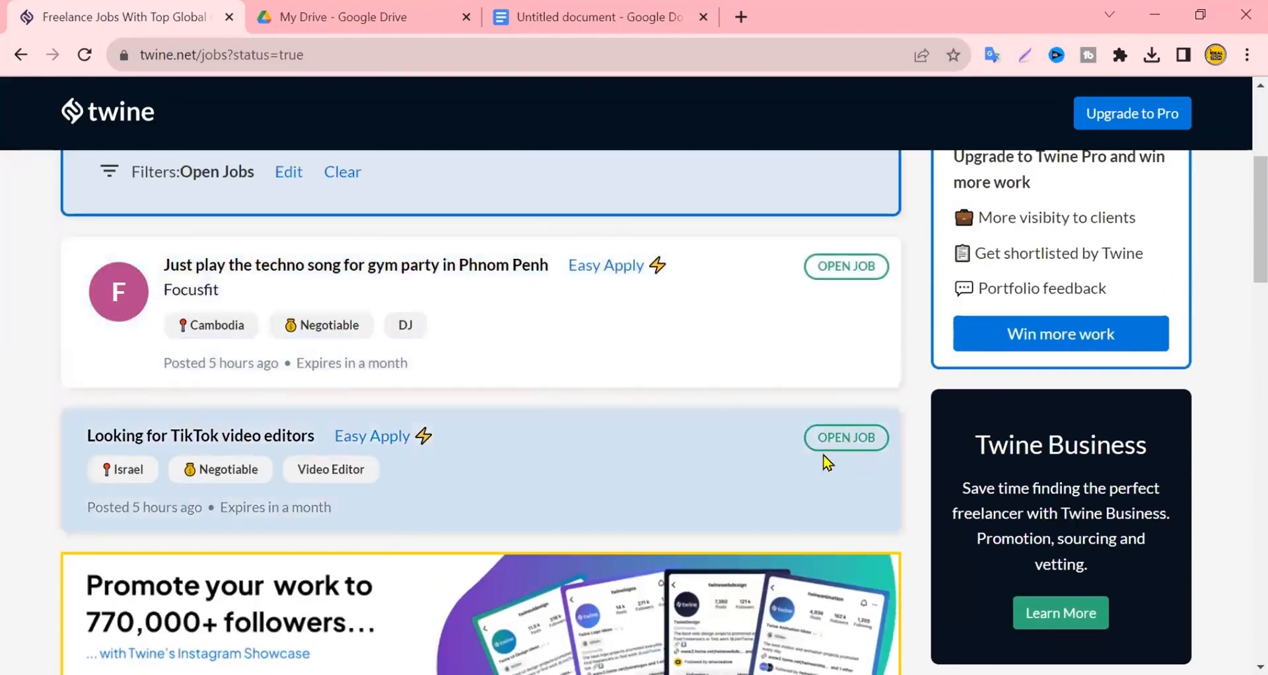
scroll(334, 445, down, 9)
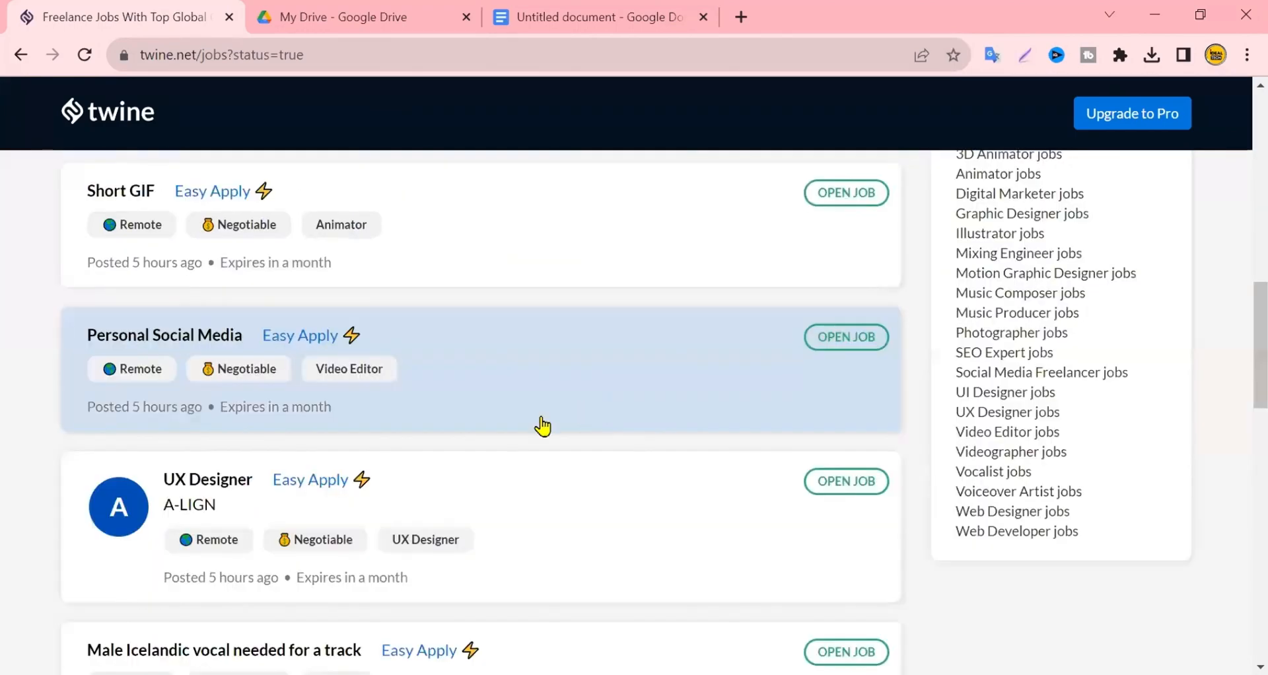
scroll(542, 419, up, 12)
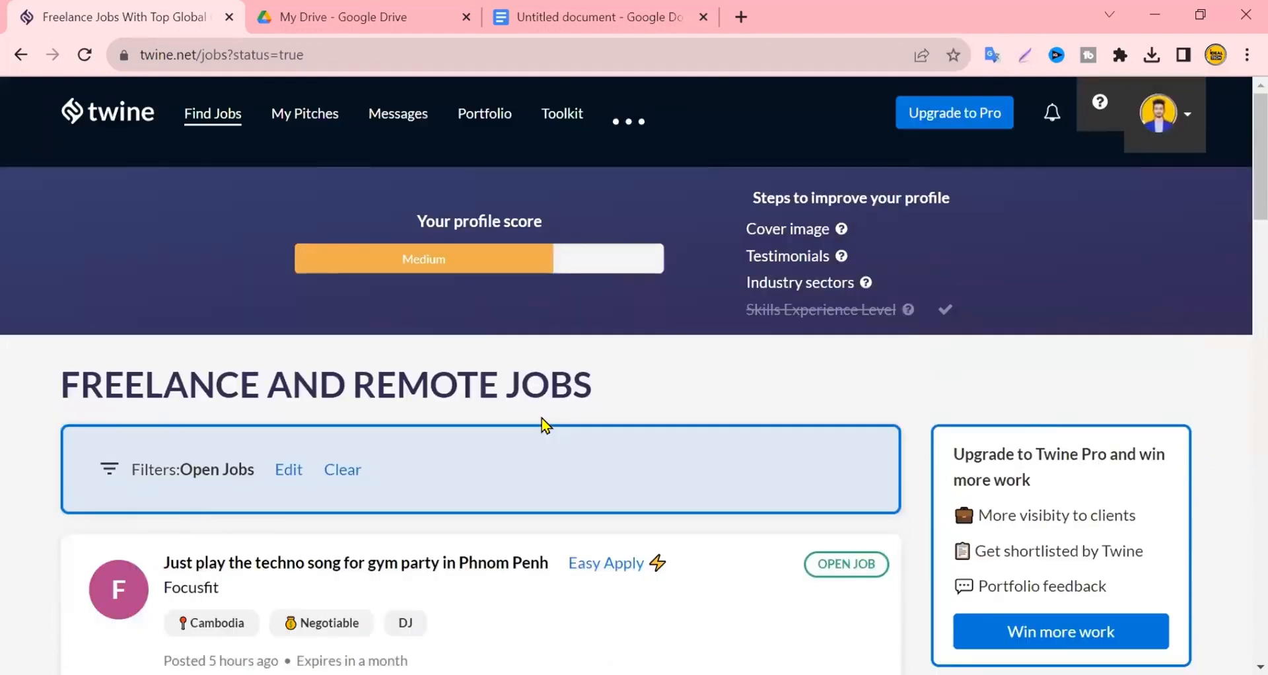